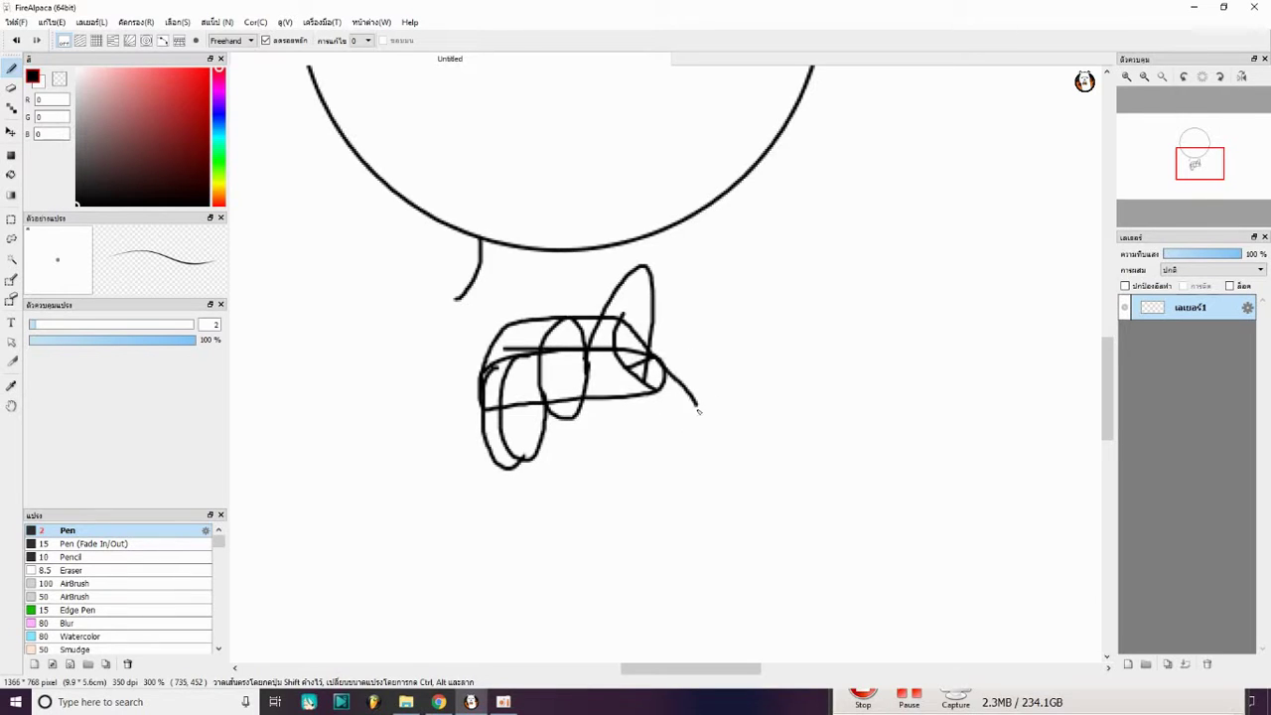
Step: Select the rough hand sketch below the circle with the lasso and paste it onto a new layer as a faded guide
key(l)
drag(427, 480, 417, 476)
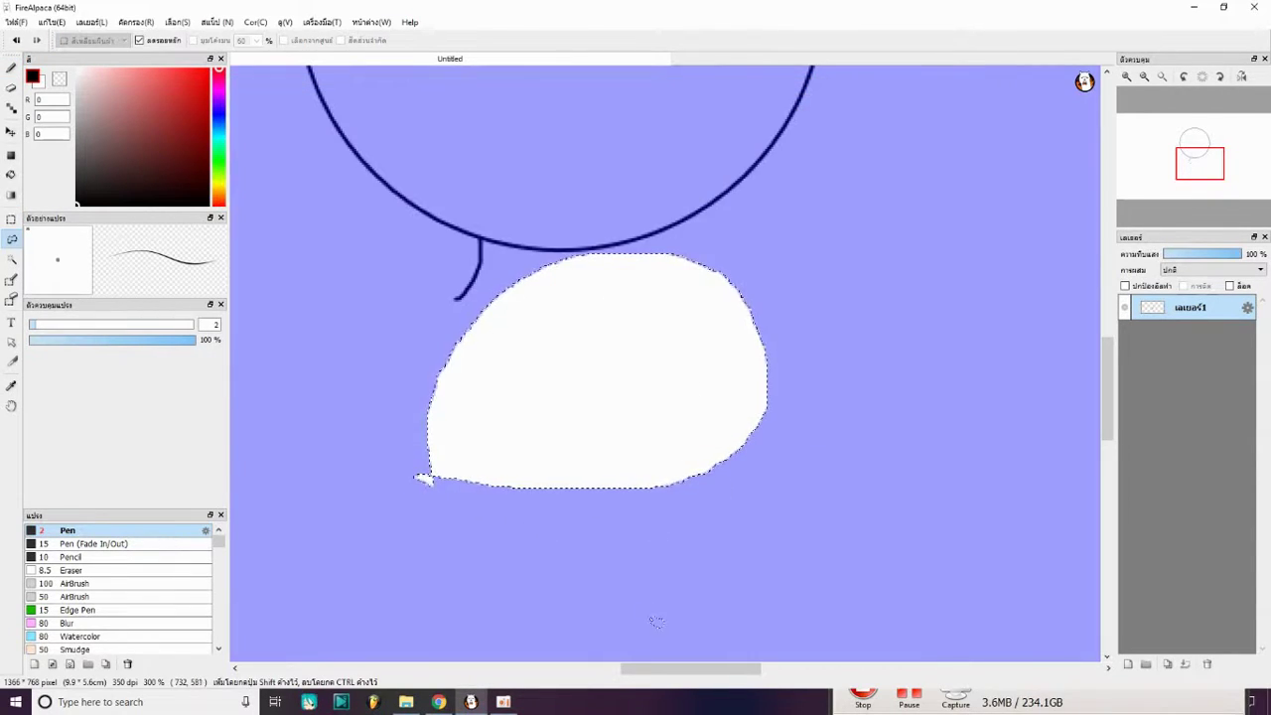
key(ctrl+c)
key(ctrl+v)
scroll(598, 351, up, 1)
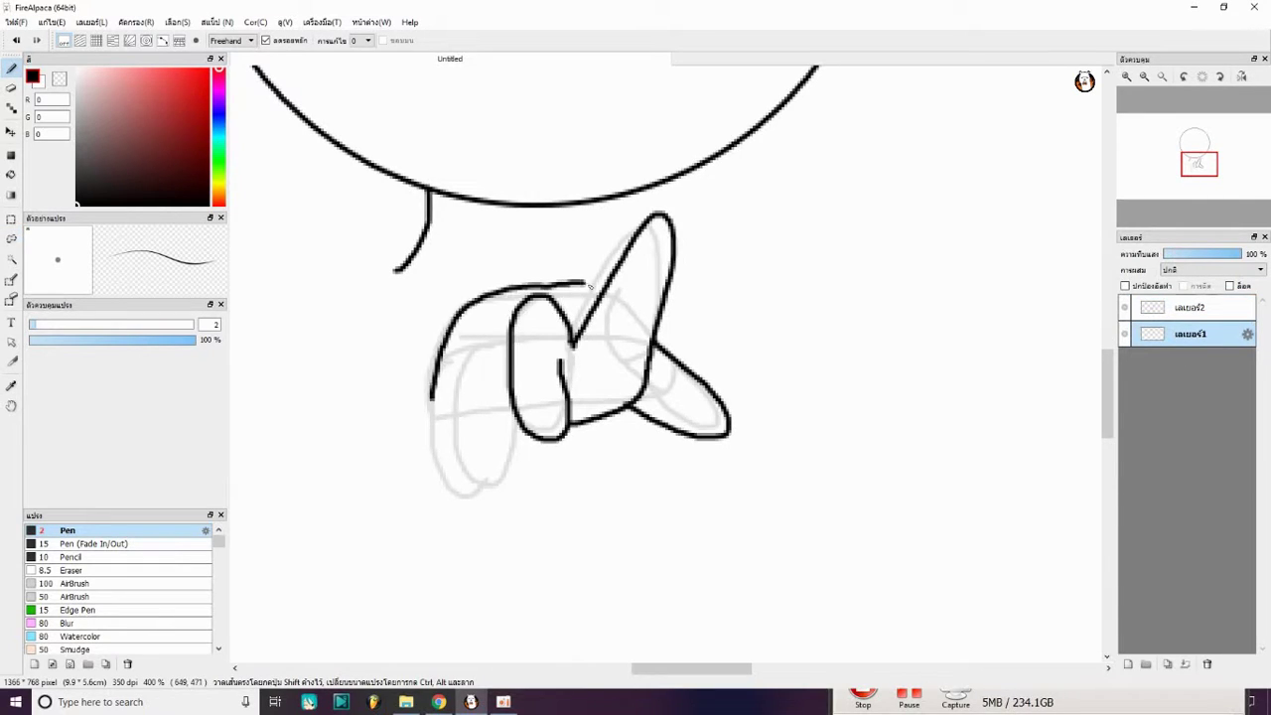
Step: Ink the folded hand over the faded guide with the 2 px Pen and add the wrist and cuff beneath the circle
drag(431, 398, 501, 443)
scroll(539, 354, up, 1)
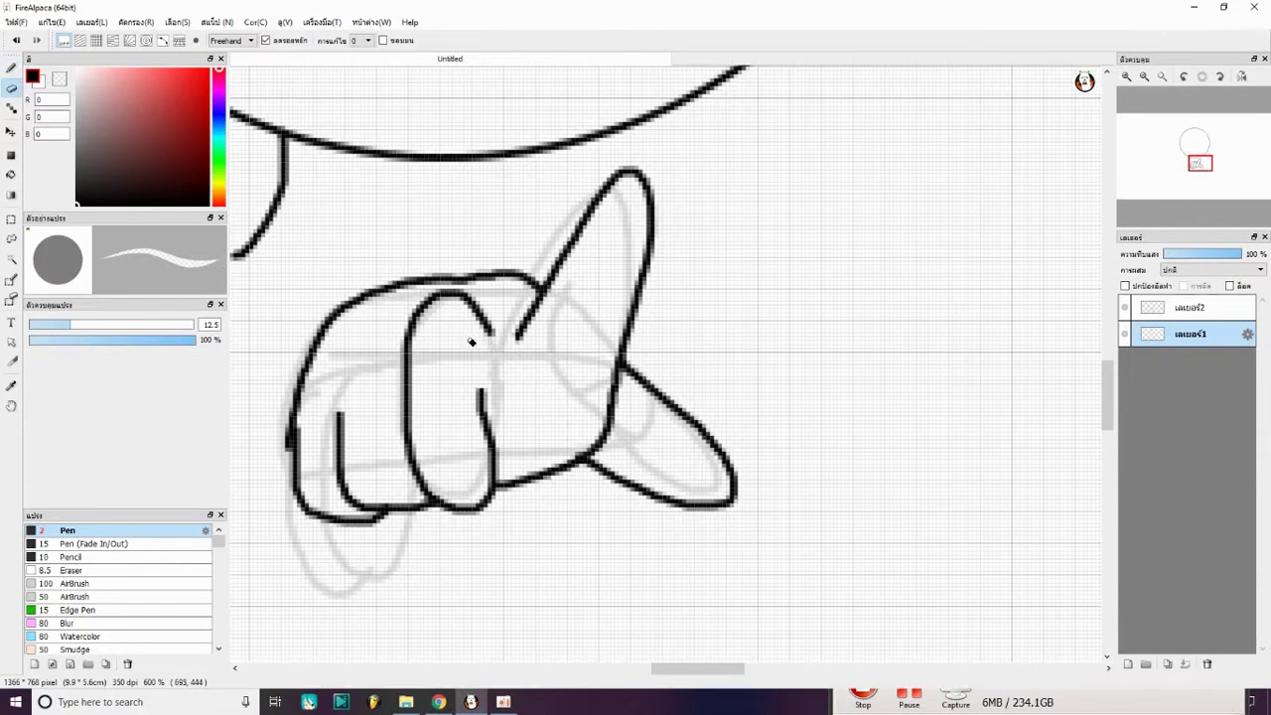
scroll(639, 420, down, 6)
scroll(675, 417, up, 6)
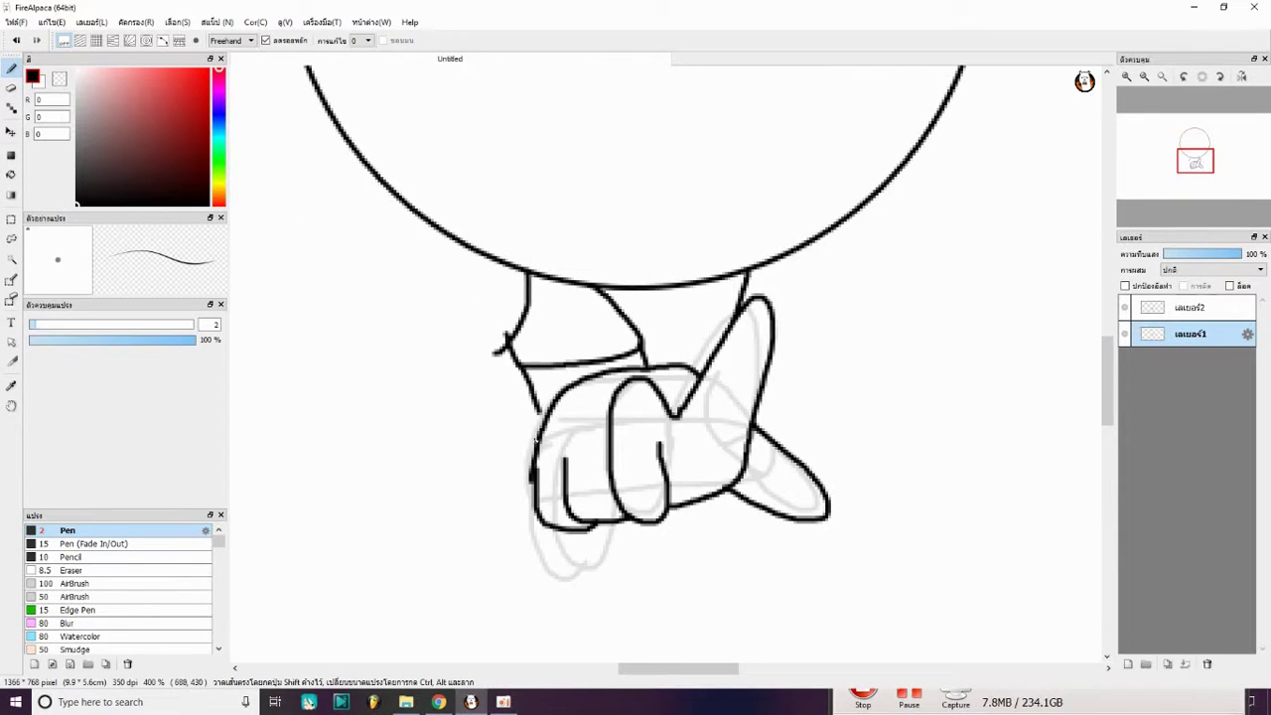
Step: Redraw the two outermost fingers of the hand longer and pointing downward
scroll(805, 351, up, 2)
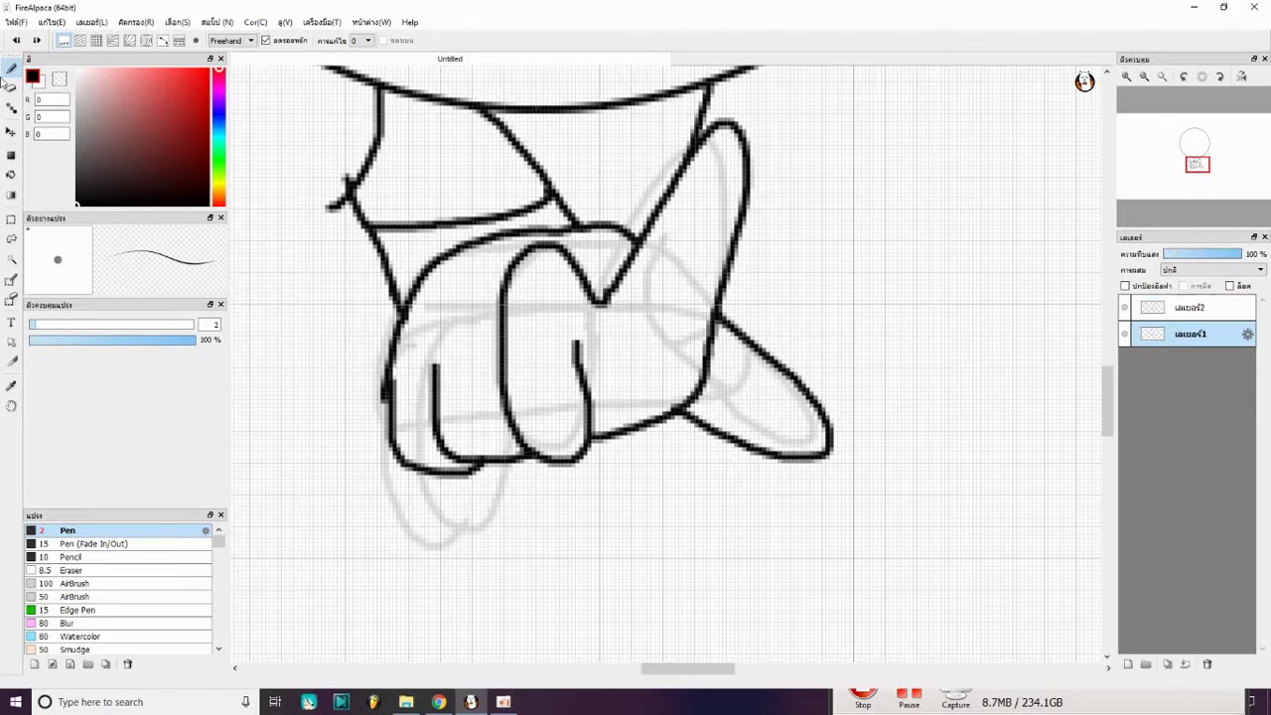
mouse_move(476, 467)
mouse_down()
mouse_move(392, 398)
mouse_move(425, 424)
mouse_up()
key(ctrl+z)
scroll(579, 301, down, 3)
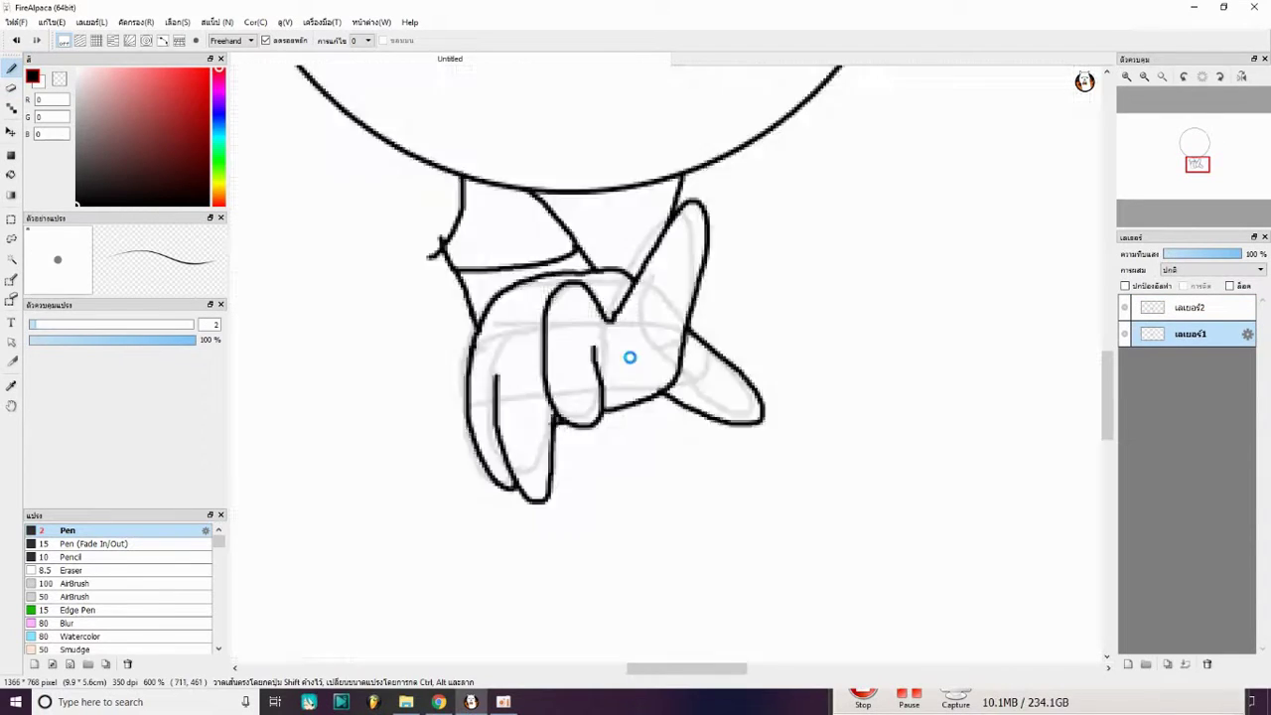
Step: Erase the folded middle finger and redraw it extended downward with a rounded tip
scroll(579, 301, up, 3)
key(e)
click(12, 69)
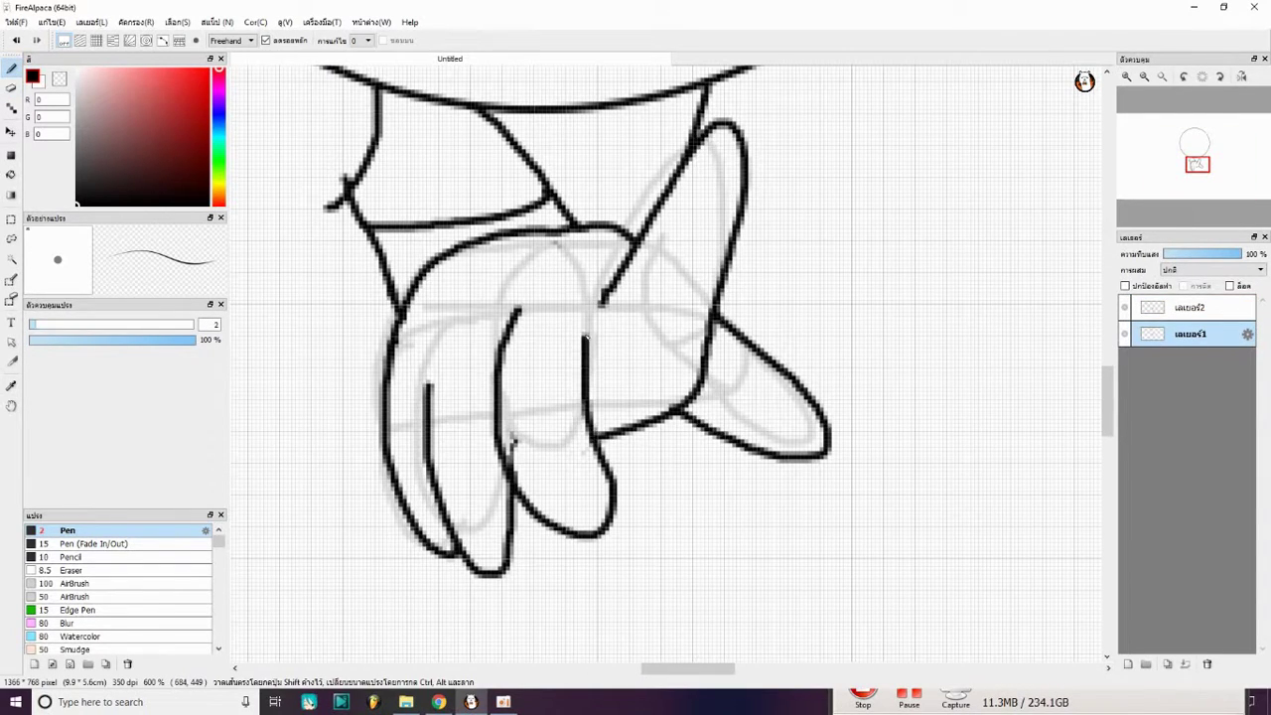
scroll(586, 337, up, 1)
Step: Replace the upward-pointing finger with a large extended index finger and erase the old thumb and overlapping lines
scroll(715, 318, down, 2)
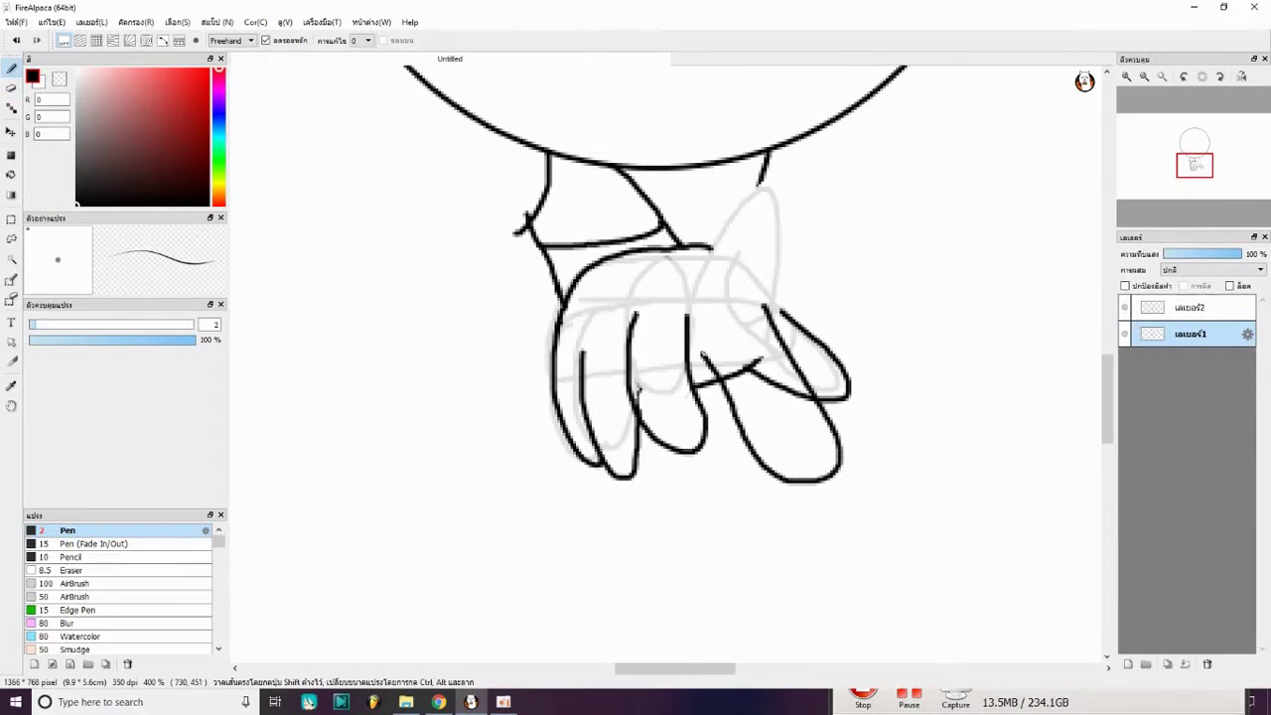
scroll(638, 334, up, 2)
scroll(639, 334, down, 1)
key(e)
drag(656, 427, 735, 408)
drag(732, 452, 751, 465)
drag(714, 323, 809, 467)
key(b)
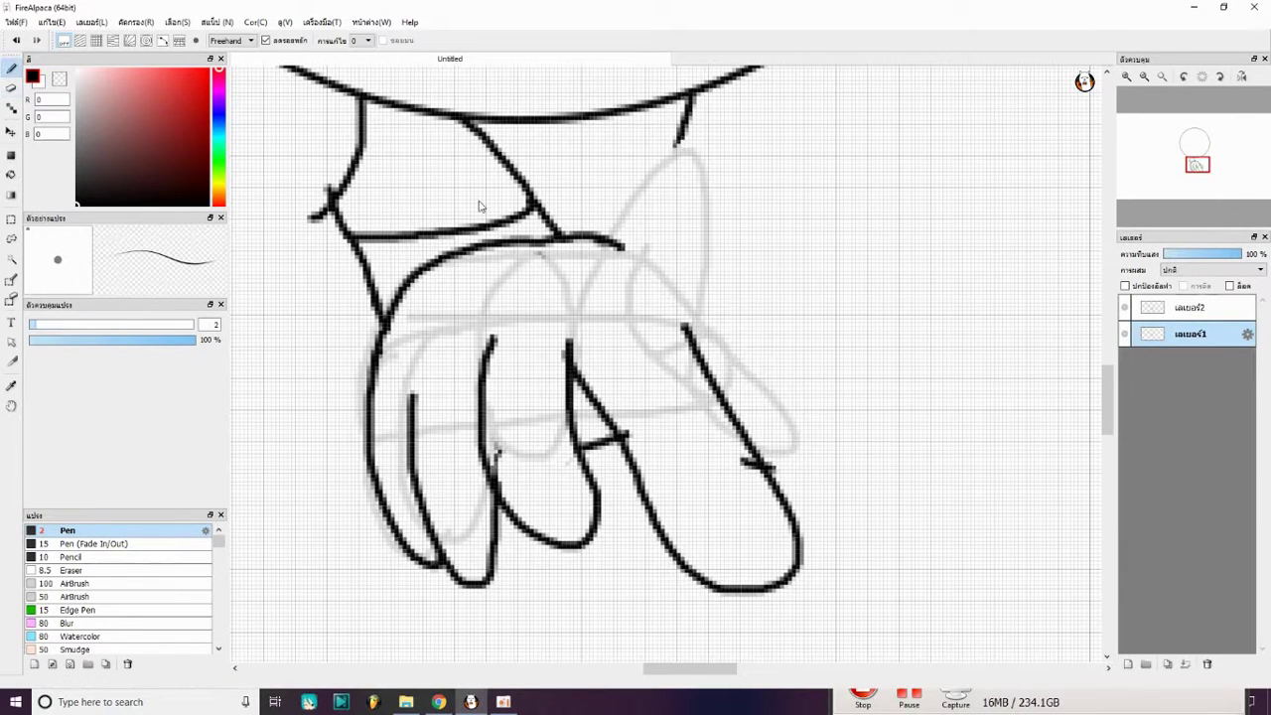
Step: Delete the faded guide layer and save the drawing as วาดเล่นๆ 230 in FireAlpaca (*.mdp) format
drag(1189, 307, 1208, 663)
scroll(635, 358, down, 4)
key(ctrl+s)
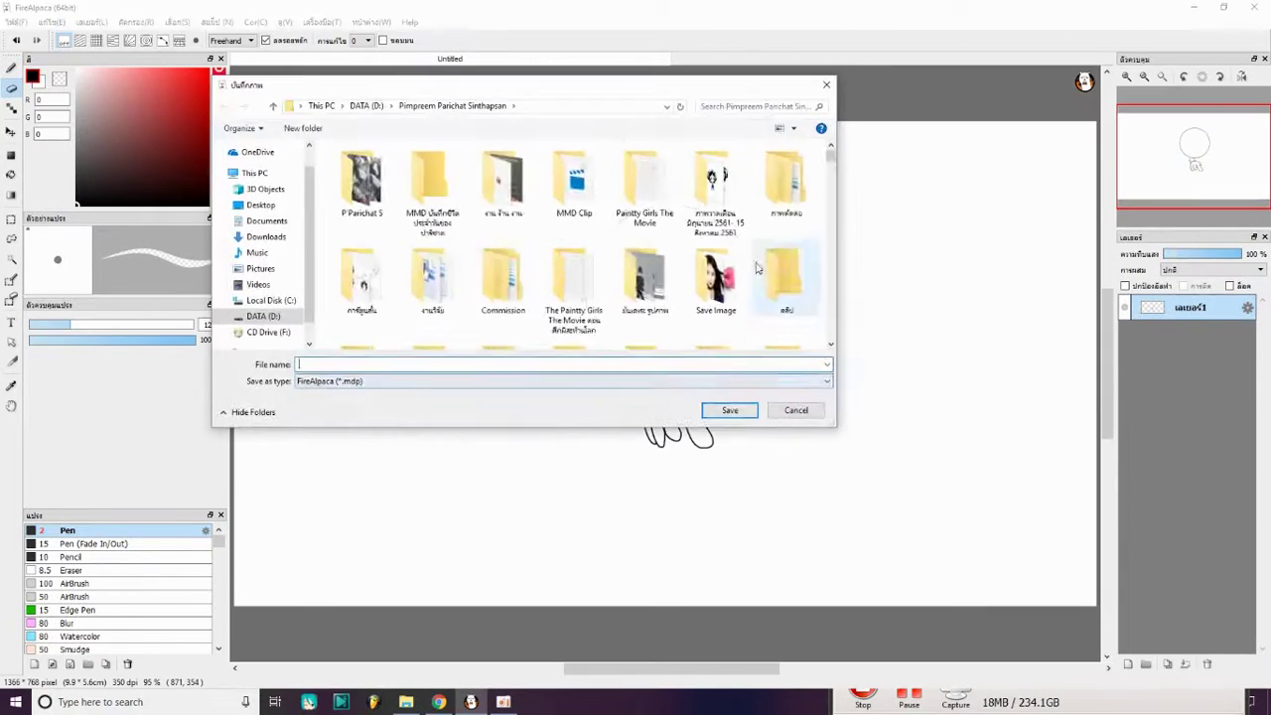
text(วาดเล่น 22)
key(BackSpace)
text(30)
key(Return)
Step: Complete the hand with a thumb, and replace the trial lines beside the wrist with a curved collar under the head
scroll(629, 338, up, 3)
scroll(695, 338, down, 4)
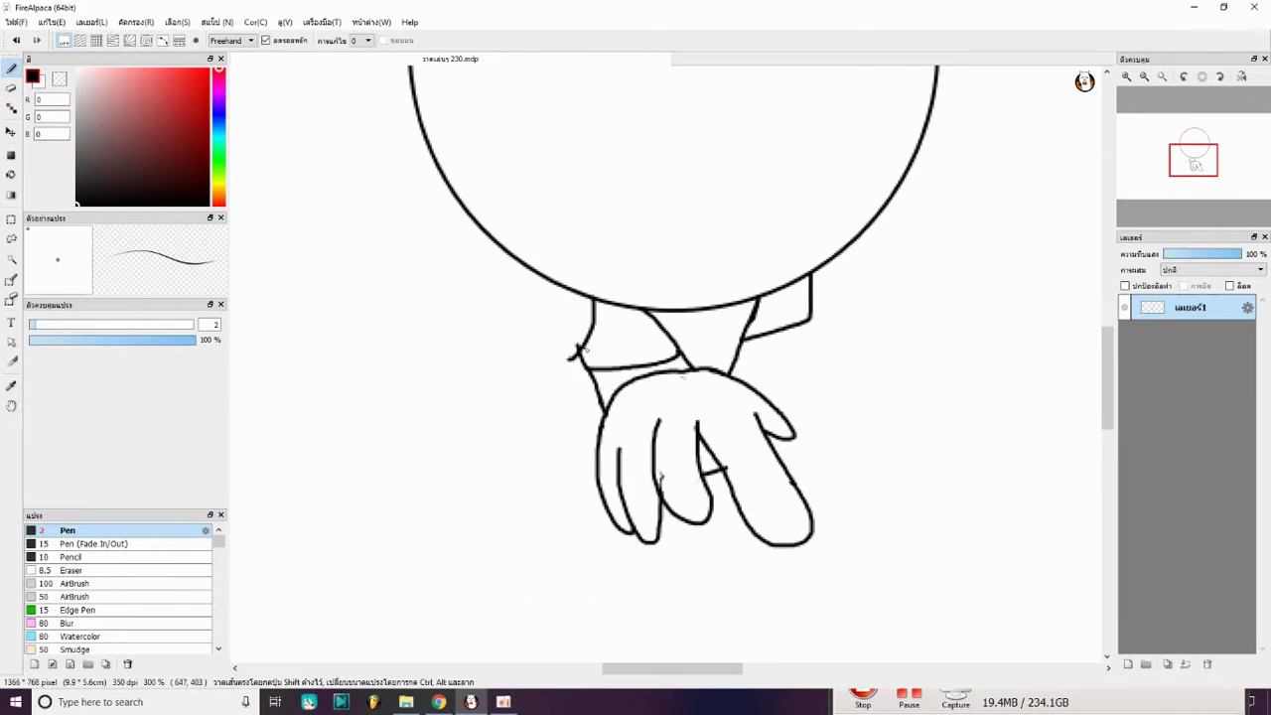
scroll(794, 318, up, 2)
scroll(814, 272, down, 1)
scroll(703, 354, up, 2)
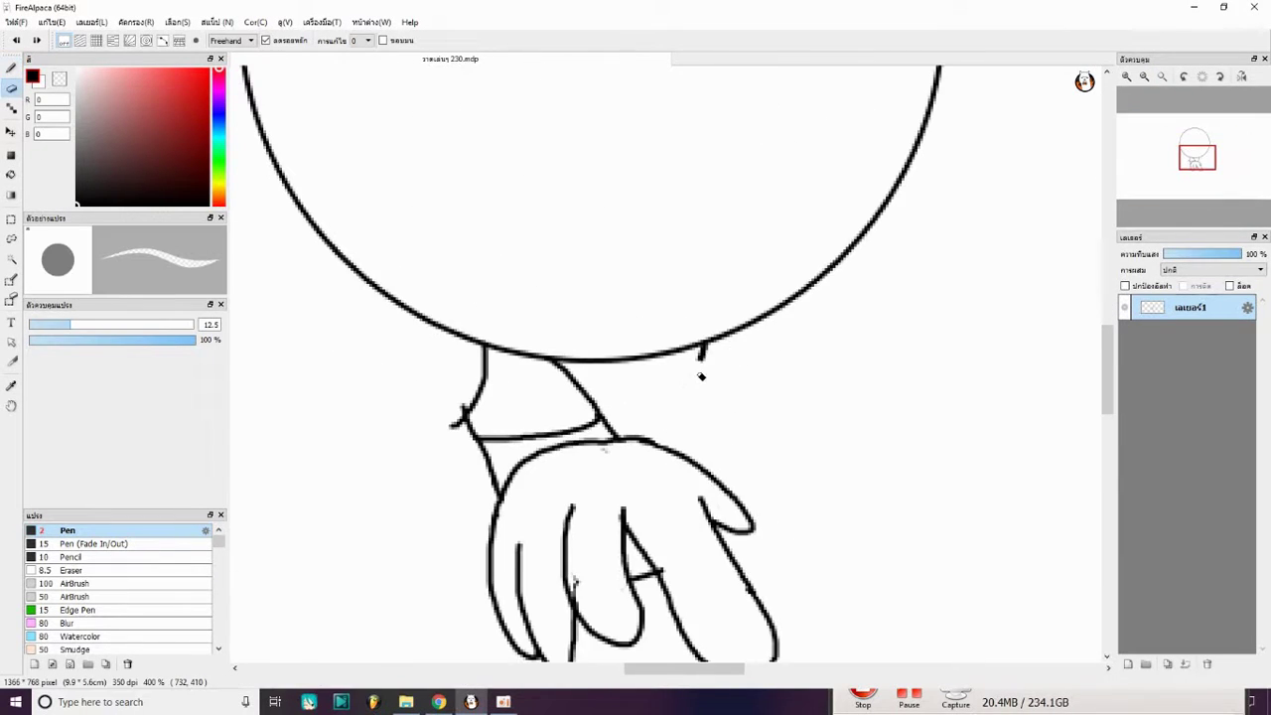
scroll(649, 387, down, 1)
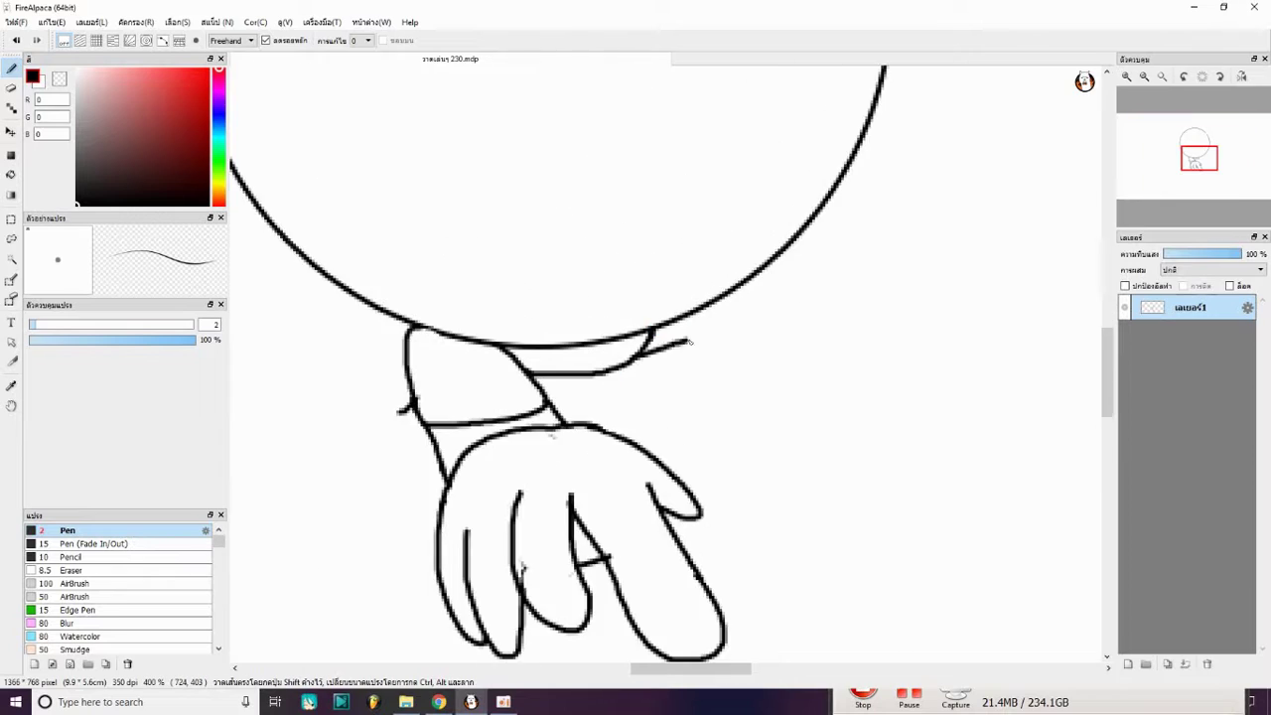
Step: Draw a center-parted fringe across the head circle with a side strand along each edge of the face
mouse_move(375, 295)
mouse_down()
mouse_move(567, 209)
mouse_move(506, 300)
mouse_up()
scroll(893, 246, down, 1)
scroll(506, 300, up, 2)
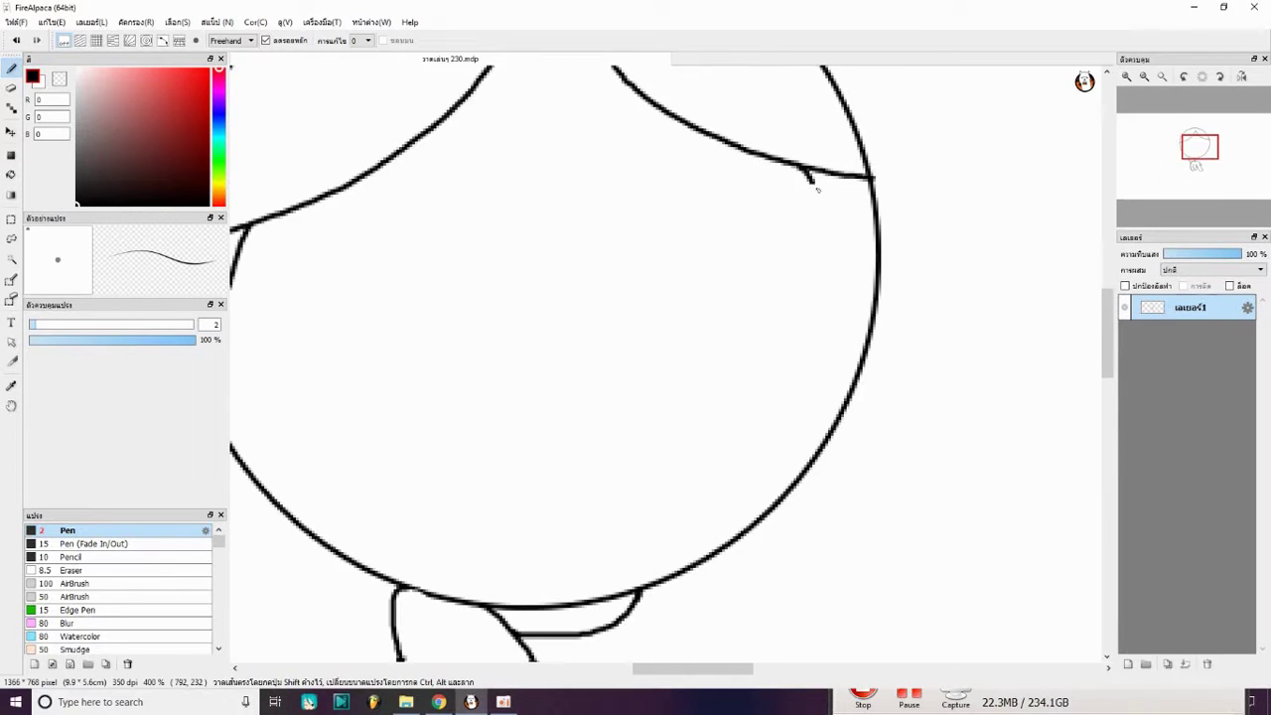
drag(810, 181, 862, 367)
scroll(862, 368, down, 3)
Step: Draw the outstretched arm beside the collar with a short sleeve, a thumb and spread fingers
scroll(694, 390, up, 3)
scroll(694, 390, up, 1)
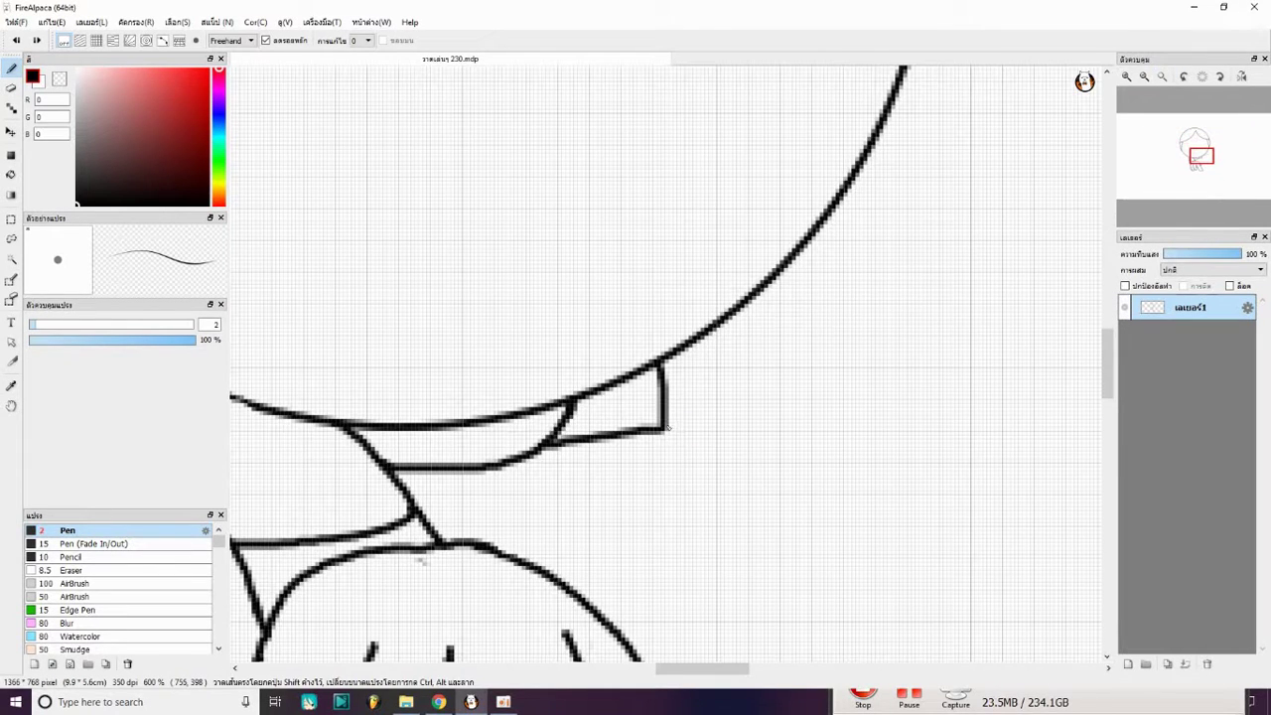
scroll(668, 427, up, 1)
mouse_move(363, 524)
mouse_down()
mouse_move(751, 439)
mouse_move(860, 393)
mouse_up()
scroll(752, 439, down, 1)
drag(685, 327, 766, 312)
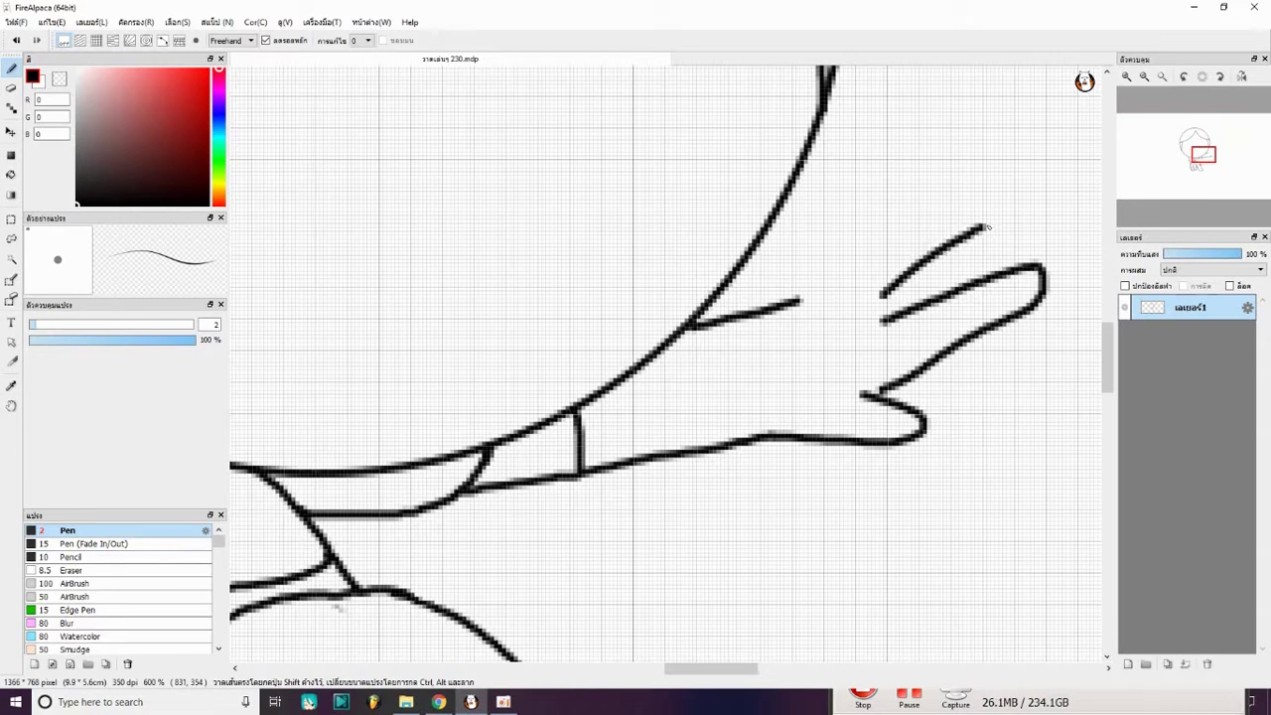
mouse_move(862, 263)
mouse_down()
mouse_move(1038, 257)
mouse_move(1005, 209)
mouse_up()
Step: Add a round bracelet with a smaller half-circle inside and two band lines on the outstretched arm's wrist
scroll(752, 364, down, 1)
scroll(754, 347, up, 2)
drag(785, 286, 769, 330)
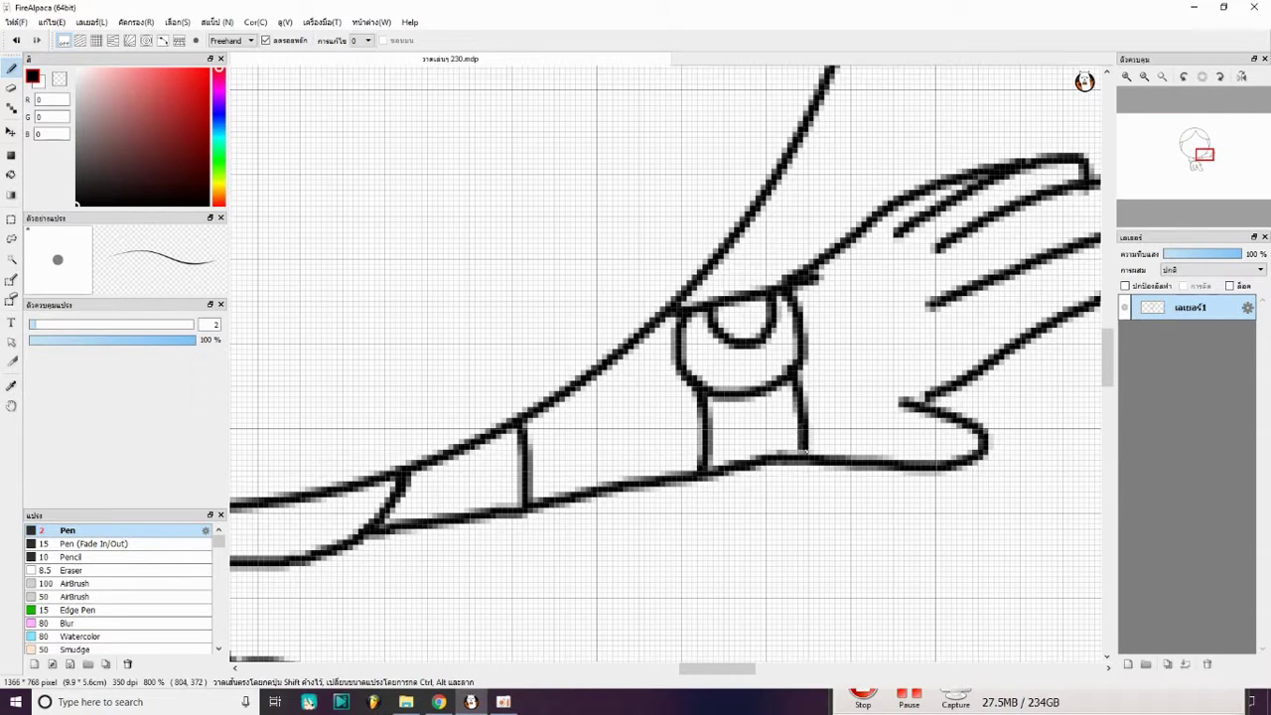
Step: Draw the wavy outer hair outline on both sides of the head, with notched tips behind the arms
scroll(805, 452, down, 4)
drag(732, 130, 826, 175)
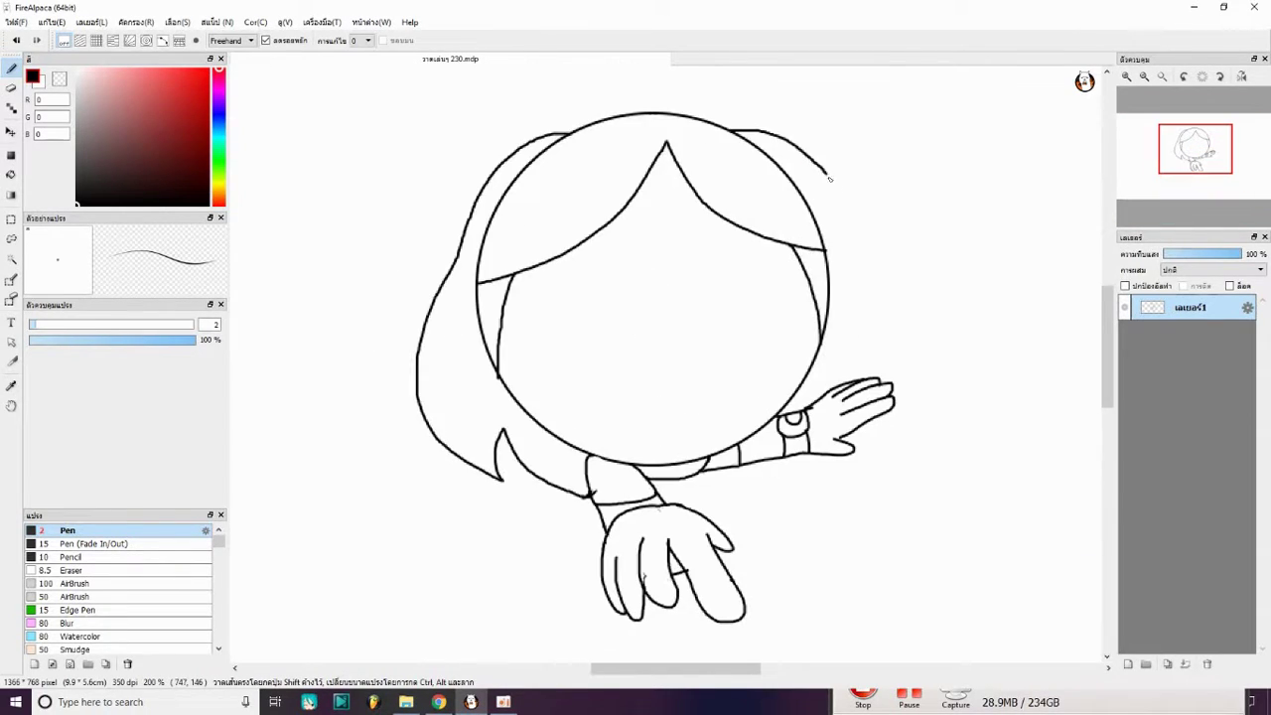
scroll(728, 504, down, 3)
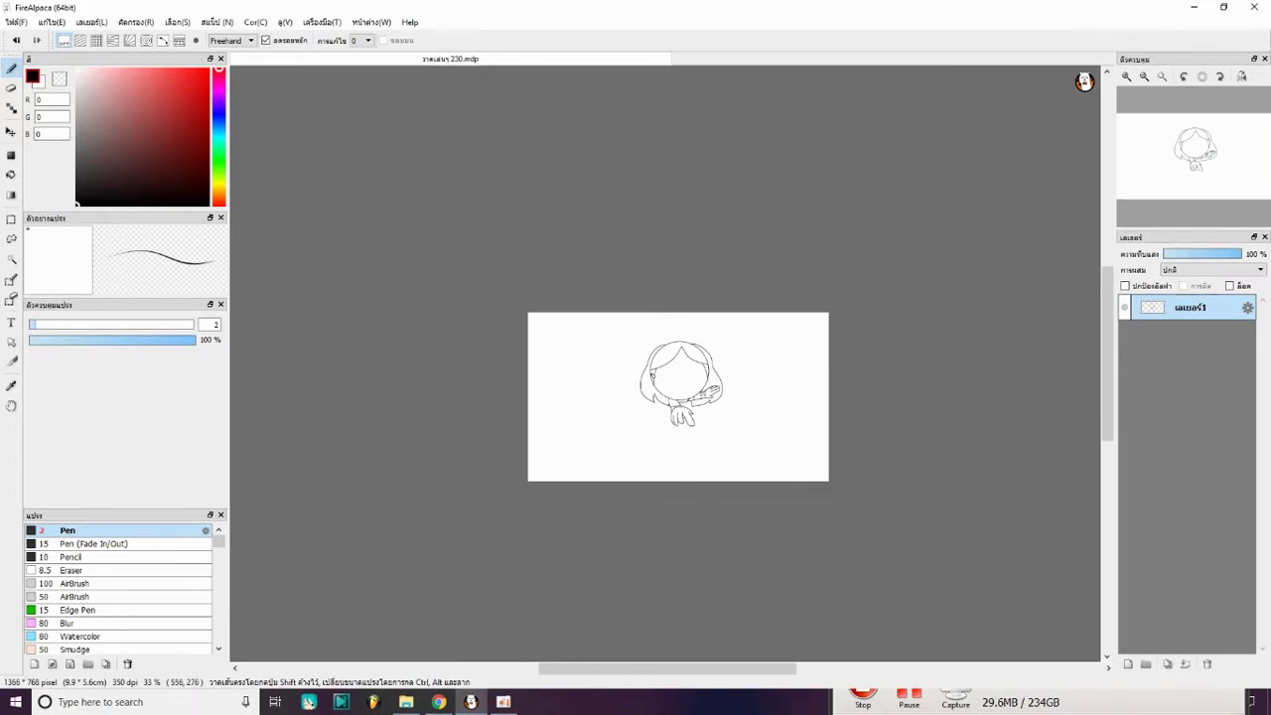
scroll(728, 504, up, 4)
scroll(784, 417, down, 3)
scroll(794, 422, up, 3)
scroll(794, 422, down, 2)
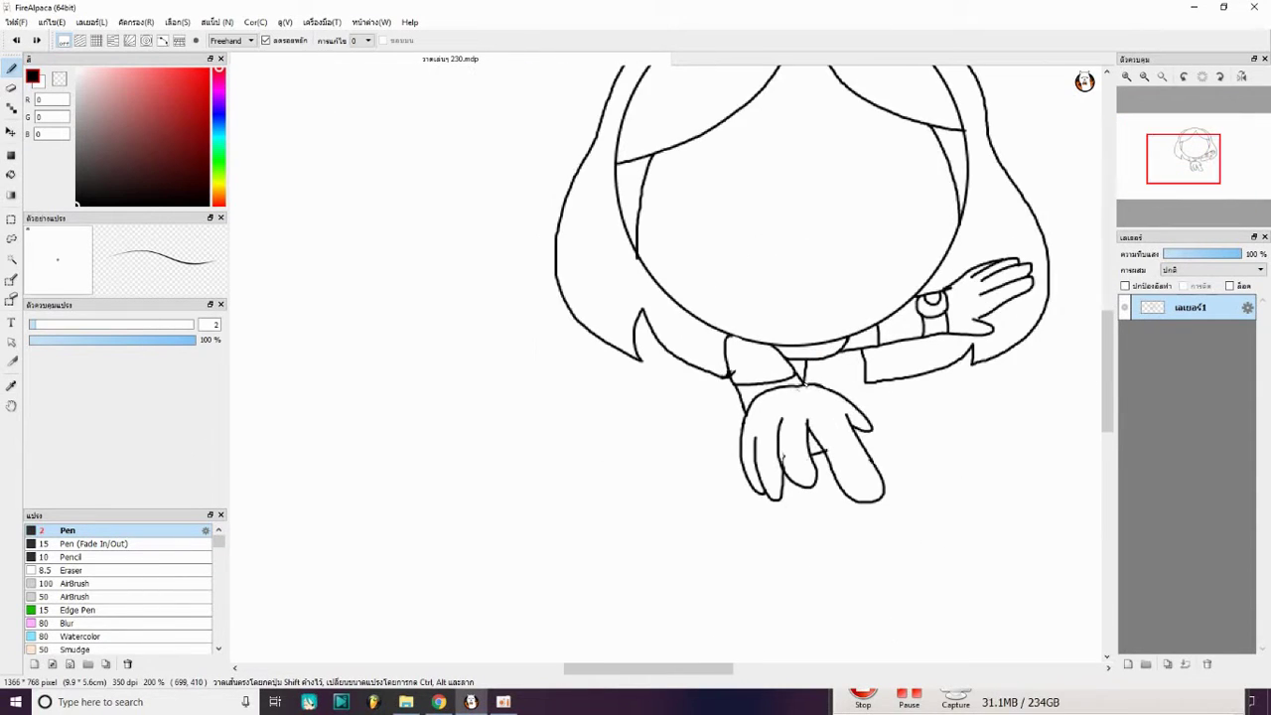
Step: Draw the torso lines below the collar and a large rounded shape with bands behind the front hand
scroll(827, 370, up, 2)
mouse_move(642, 308)
mouse_down()
mouse_move(602, 339)
mouse_move(681, 433)
mouse_up()
key(ctrl+z)
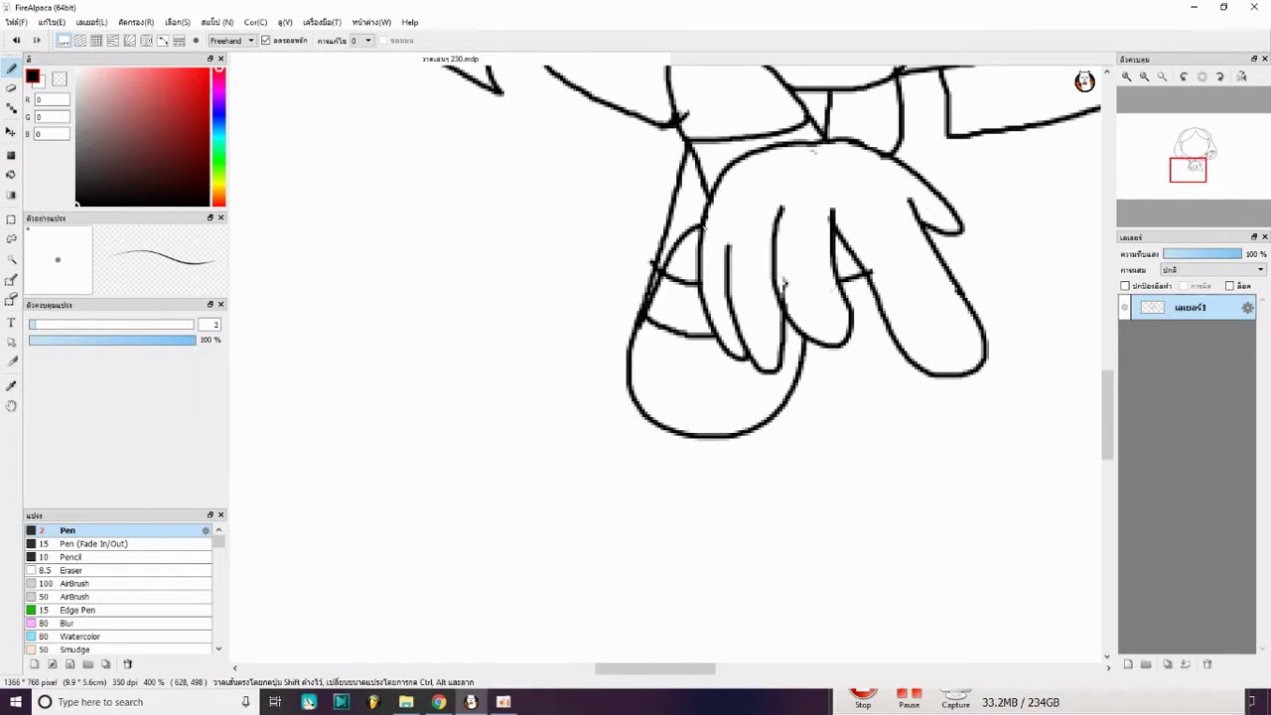
scroll(665, 367, up, 3)
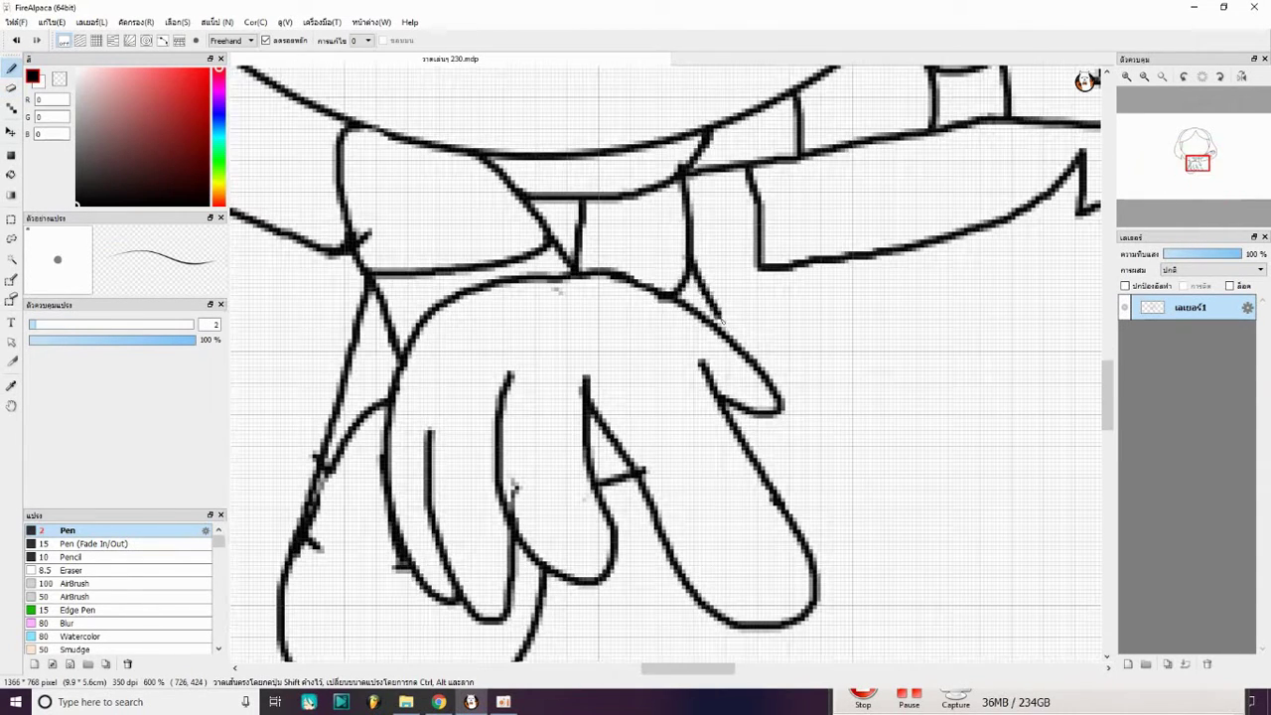
Step: Draw a pair of leaf-shaped tufts sprouting from the top center of the head
scroll(722, 322, down, 5)
drag(678, 187, 577, 129)
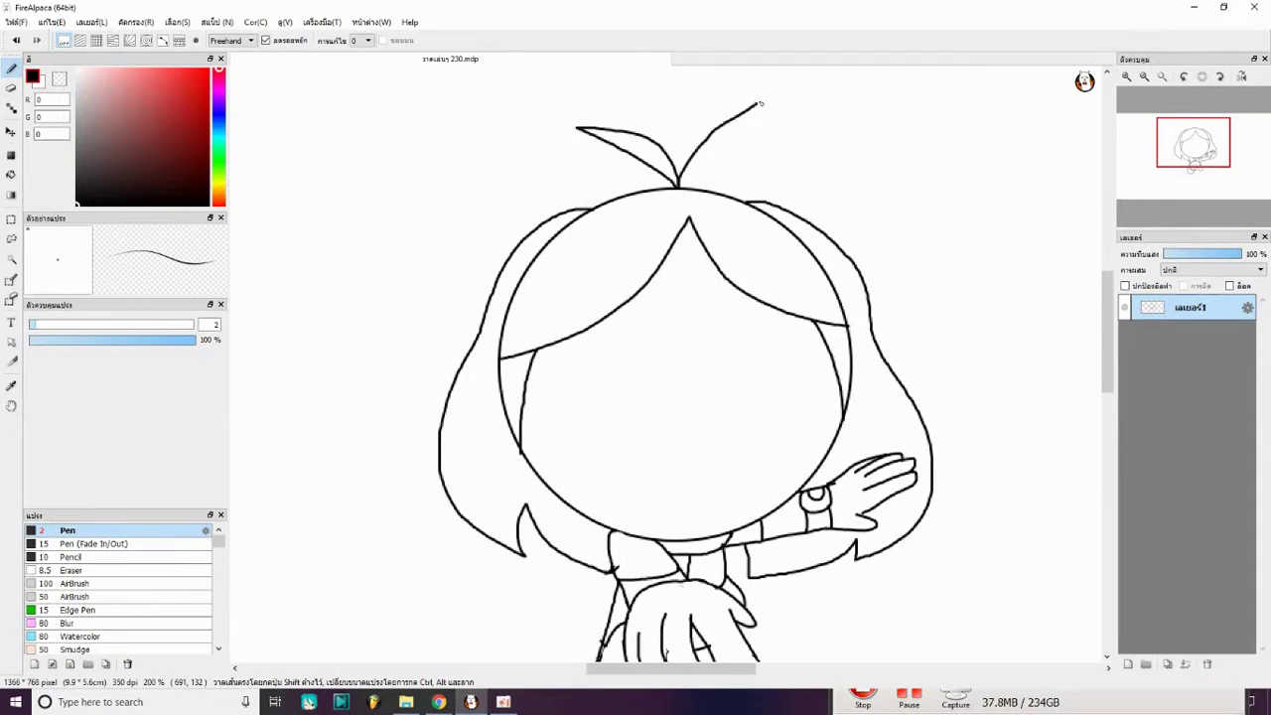
scroll(650, 186, up, 2)
Step: Draw two pointed petals on each side of the head, one above and one beside the hair, with connecting bands
drag(521, 248, 580, 199)
scroll(580, 198, up, 1)
drag(839, 273, 888, 209)
scroll(695, 297, down, 1)
mouse_move(427, 199)
mouse_down()
mouse_move(466, 283)
mouse_move(548, 389)
mouse_up()
scroll(549, 389, up, 1)
scroll(665, 362, down, 6)
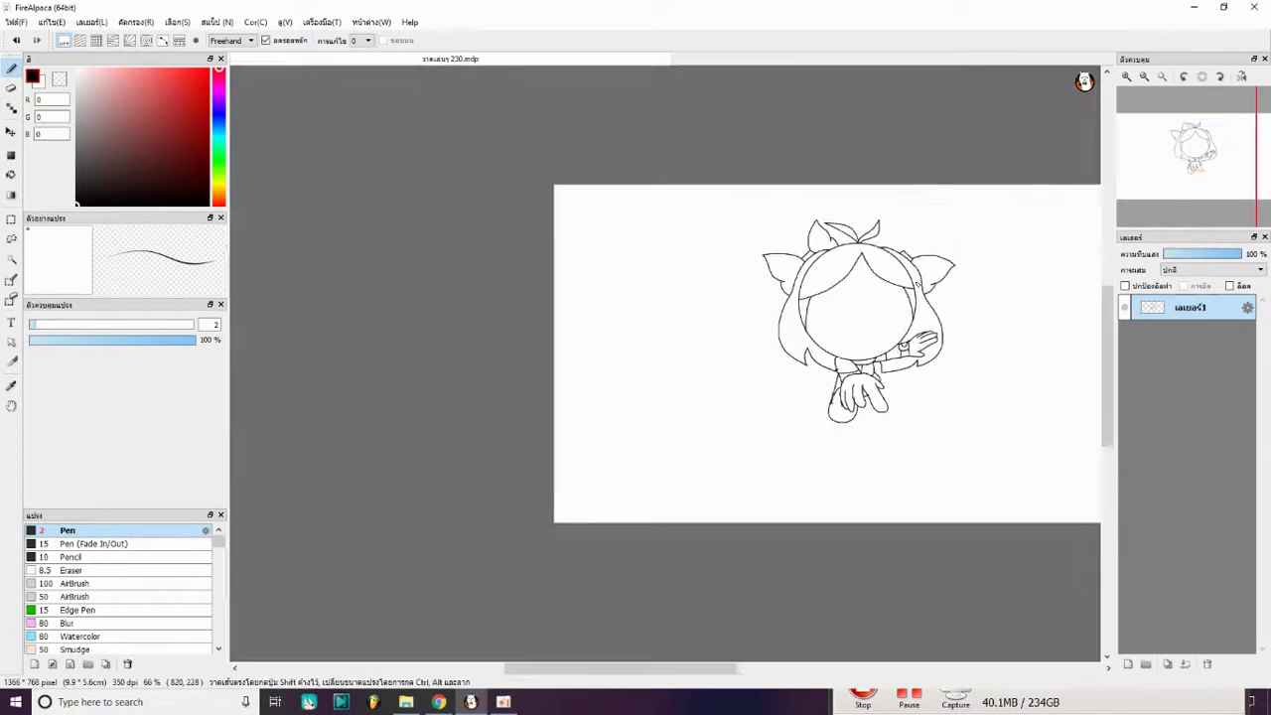
scroll(844, 249, up, 4)
drag(840, 202, 846, 303)
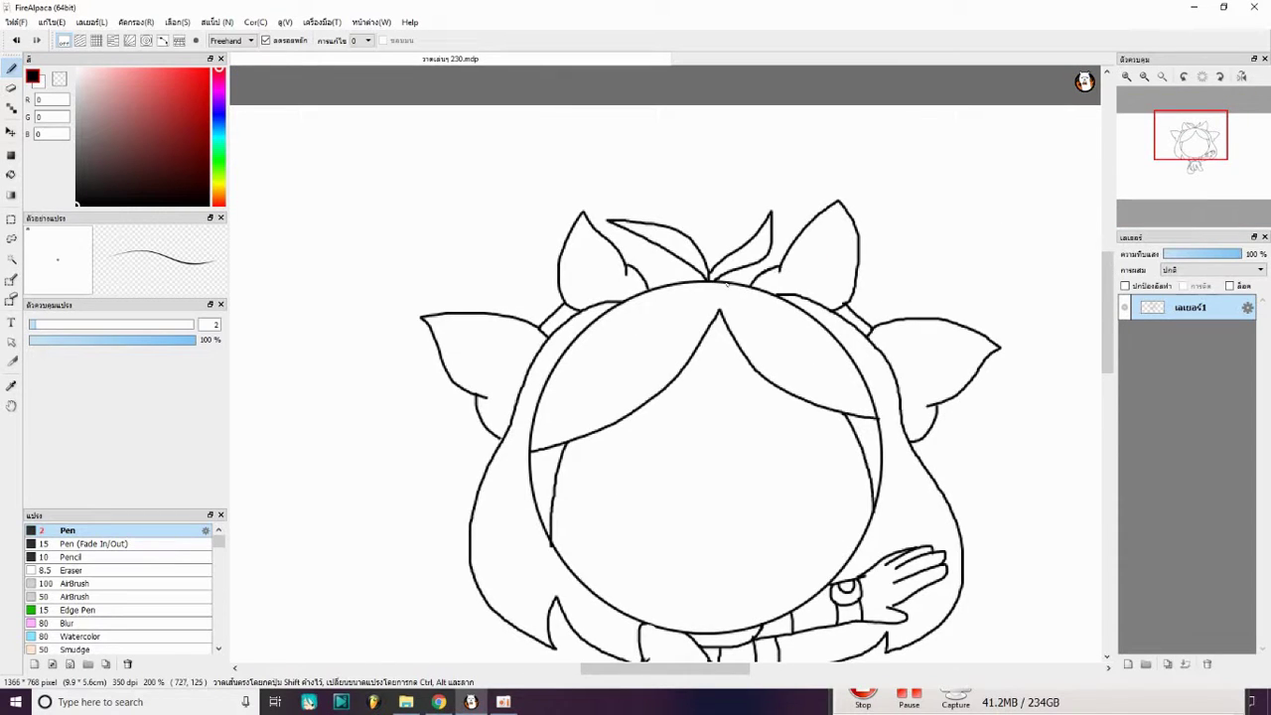
Step: Add small segmented tabs beside the leaf tufts and beneath the side petals
scroll(726, 285, up, 3)
drag(615, 253, 698, 245)
scroll(665, 363, down, 6)
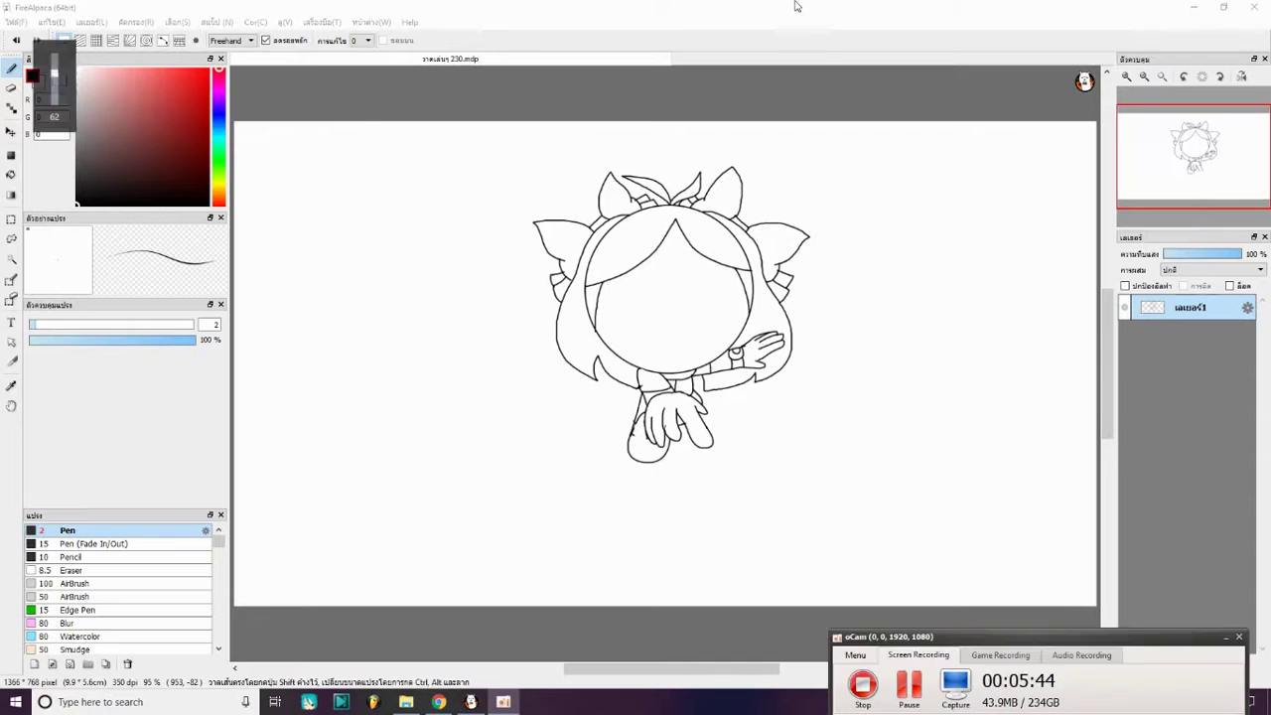
Step: Draw a large pointed petal with a notched tip between the upper and side petals on both sides of the head
scroll(742, 127, up, 4)
scroll(575, 261, down, 1)
drag(699, 221, 768, 142)
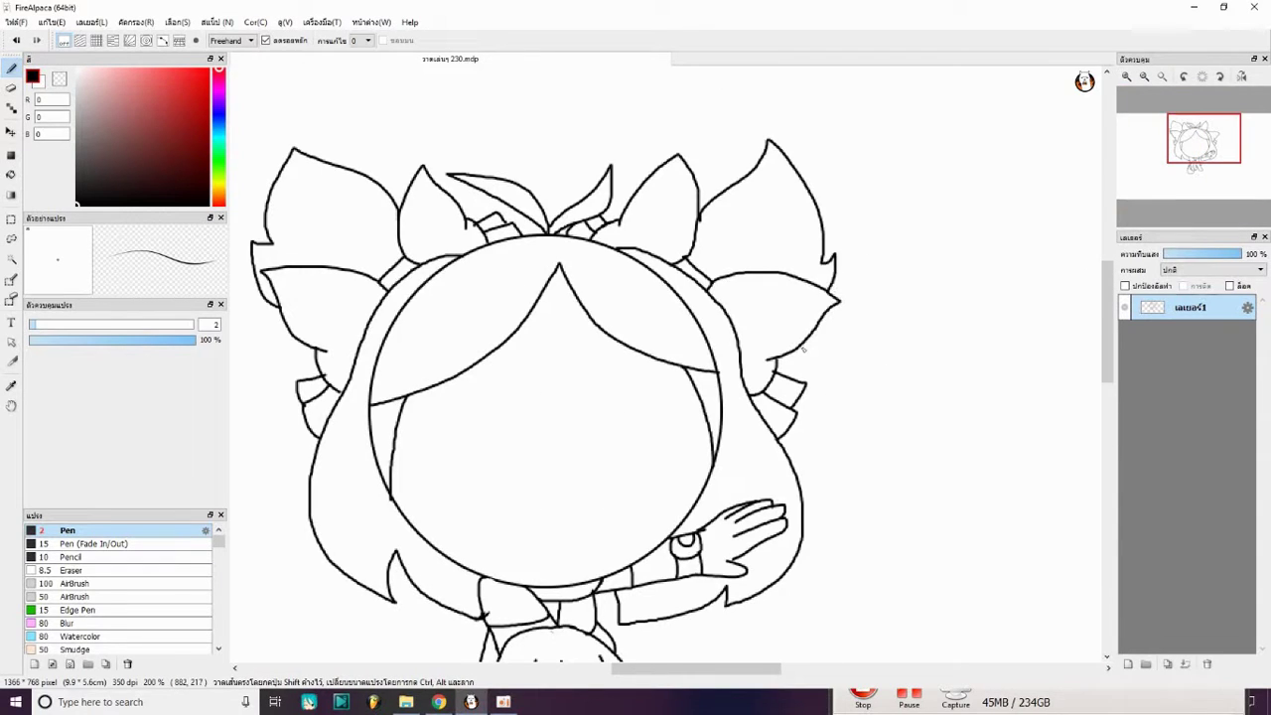
drag(804, 348, 936, 232)
Step: Draw both eyes with the Ellipse brush shape, nesting an iris and a pupil inside each outer oval
click(241, 41)
drag(736, 253, 832, 393)
scroll(784, 328, down, 4)
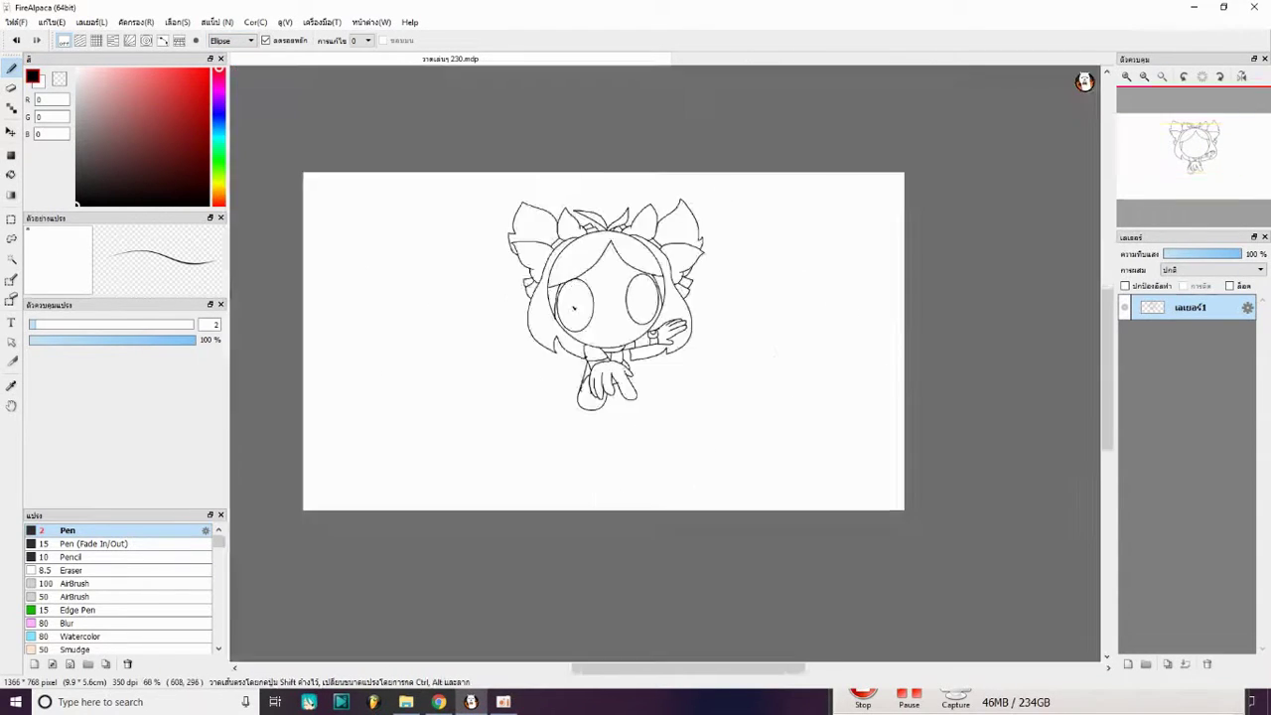
scroll(695, 298, up, 5)
drag(534, 213, 667, 409)
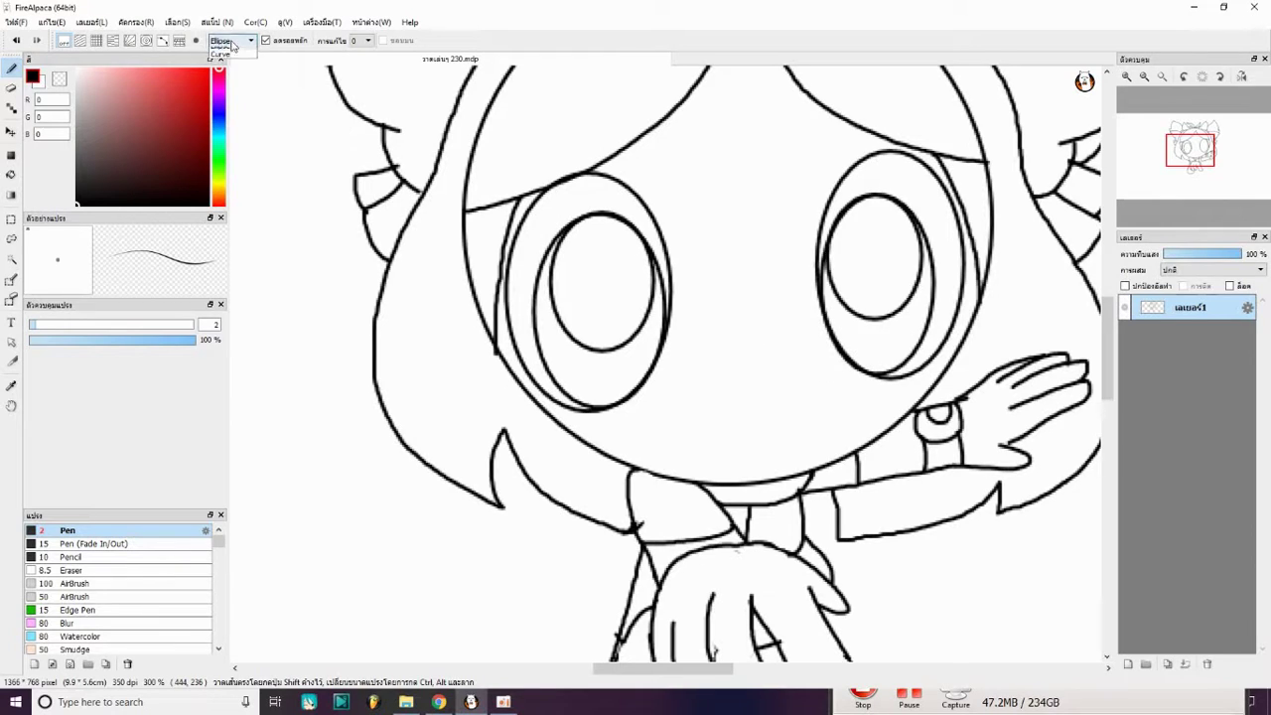
Step: Switch the brush to Freehand, add a curve in the lower part of each iris, and draw the open mouth
scroll(514, 286, down, 2)
scroll(685, 276, up, 3)
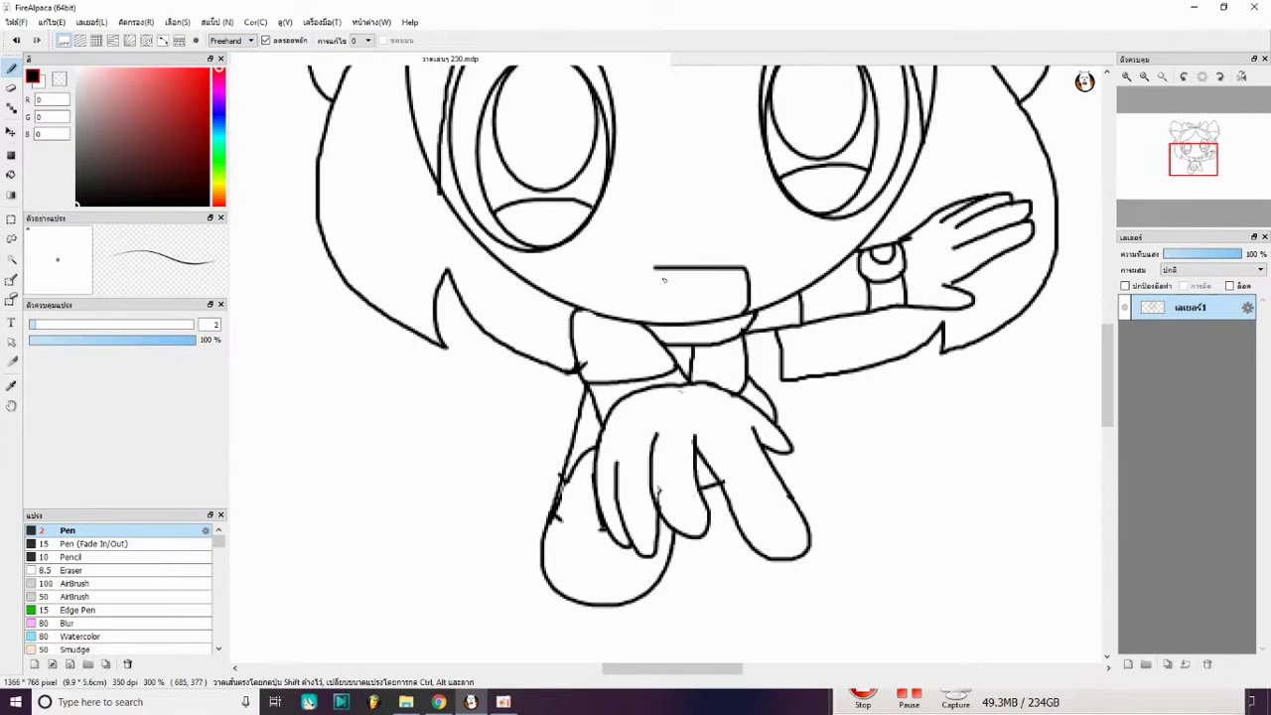
Step: Erase the head circle and side strand lines that overlap the hair
click(1163, 77)
scroll(690, 184, up, 4)
key(e)
key(h)
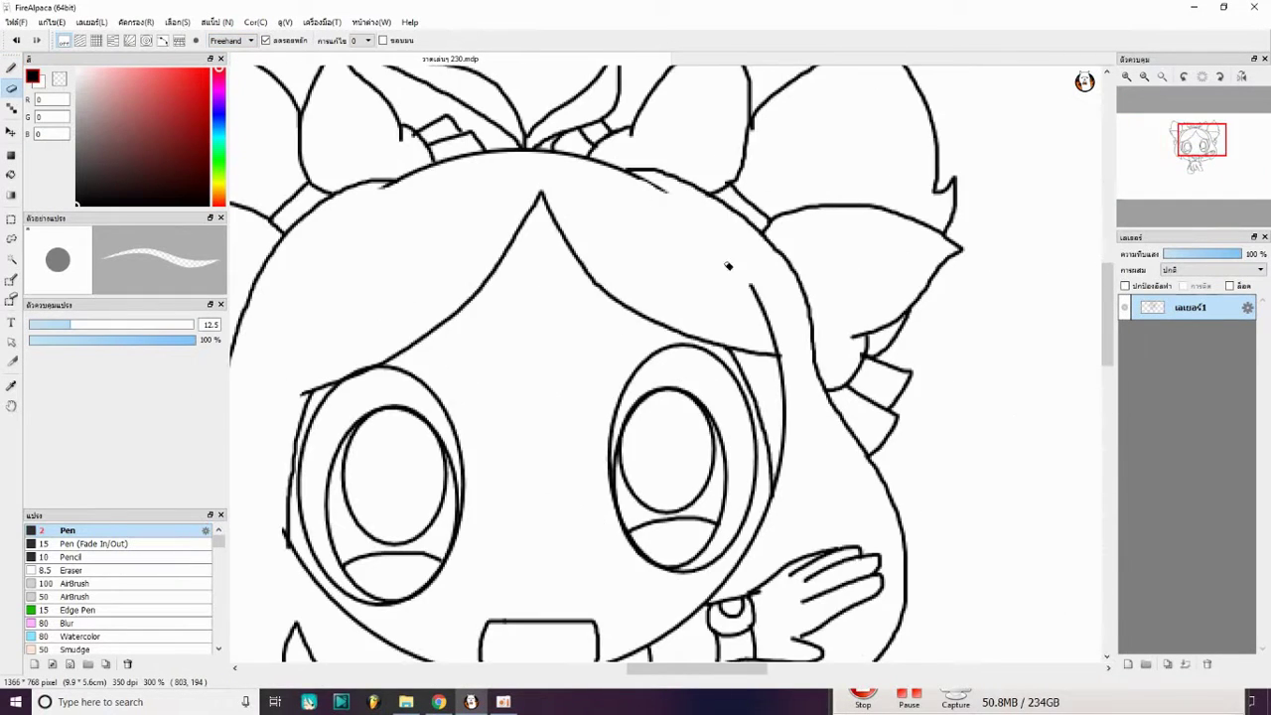
Step: Draw curled inner lines at the base of the petals and slanted upper eyelids across both eyes
click(11, 68)
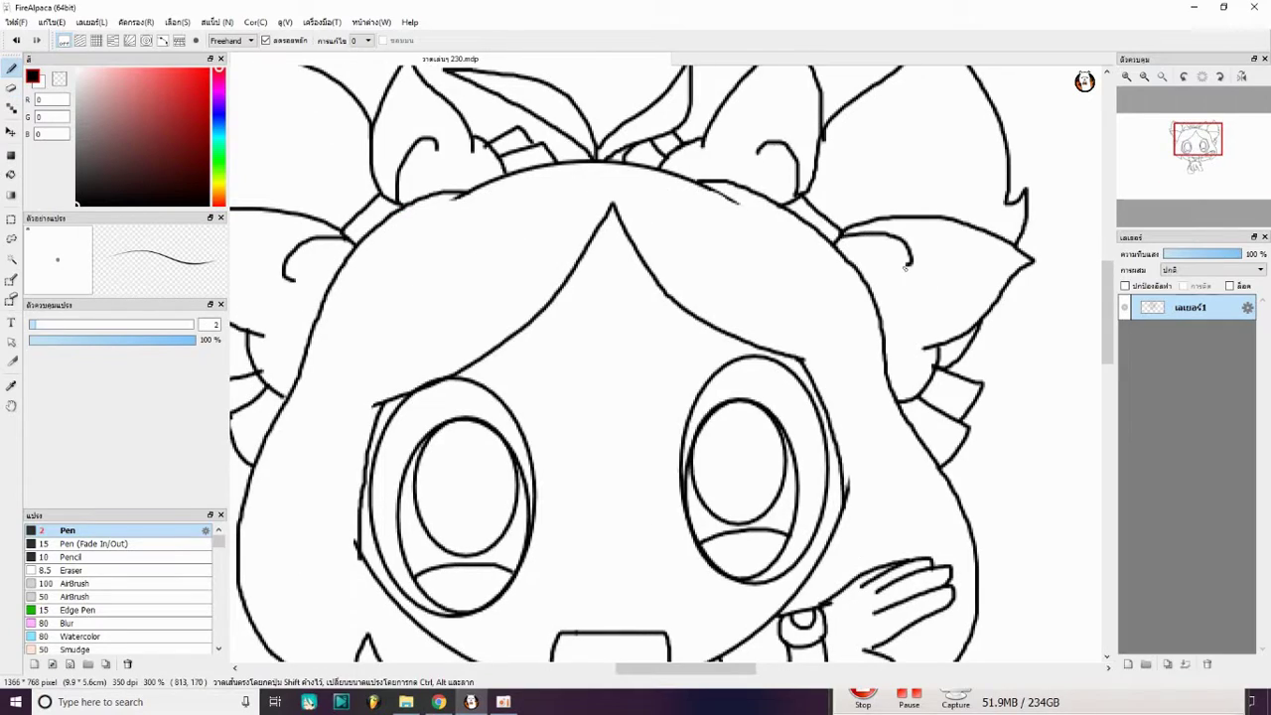
scroll(904, 267, down, 5)
scroll(804, 301, up, 5)
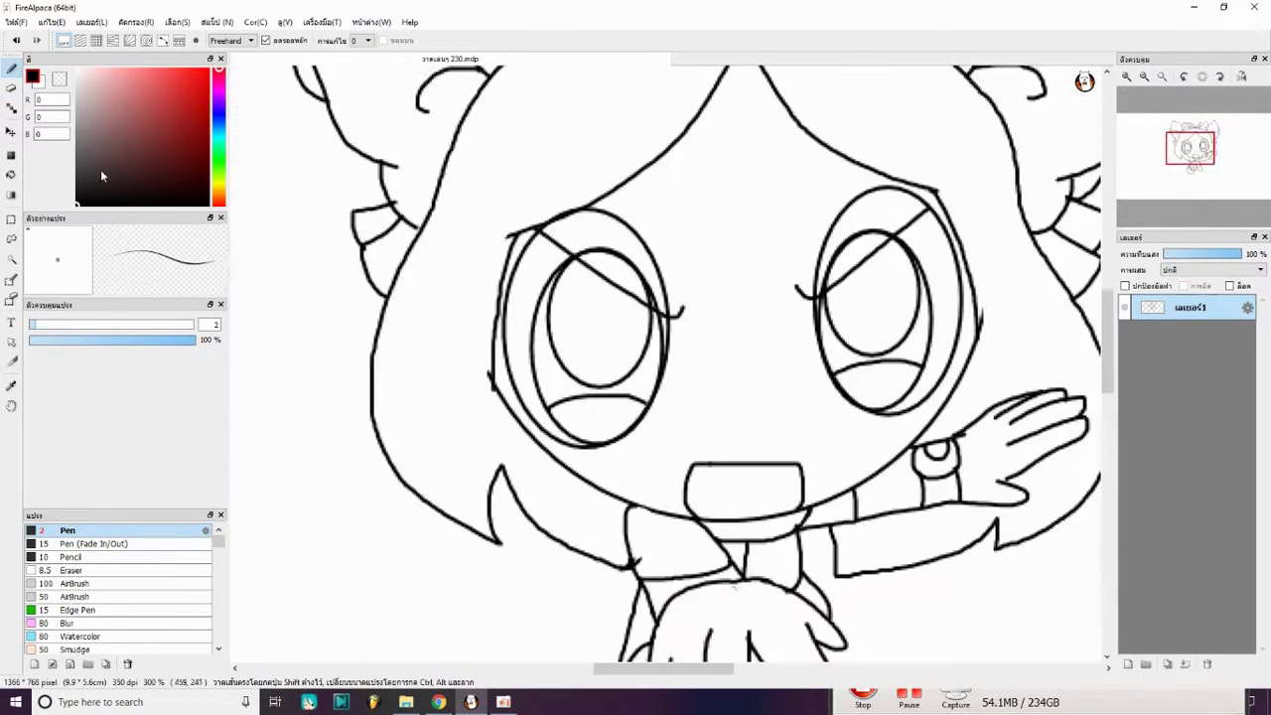
Step: Erase the parts of the eye ellipses that extend above the slanted eyelids
key(e)
scroll(497, 242, up, 3)
scroll(831, 213, down, 1)
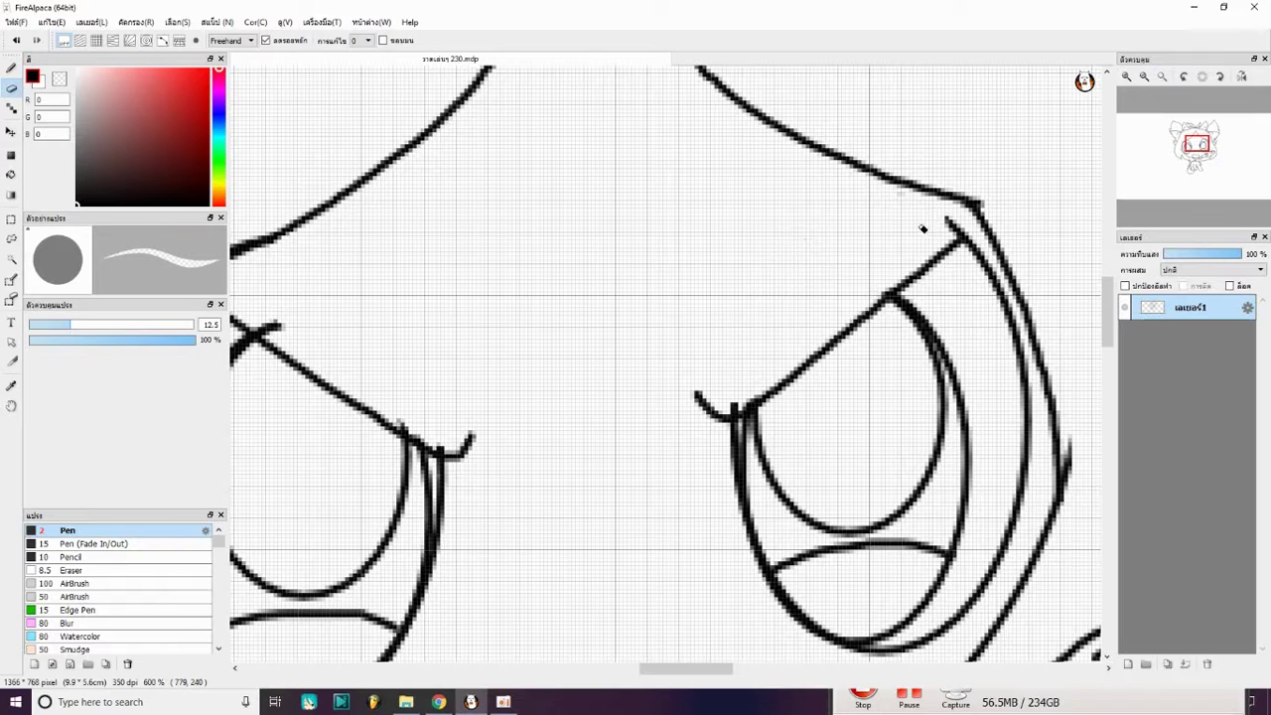
key(b)
scroll(923, 229, down, 5)
scroll(732, 388, up, 1)
scroll(399, 373, up, 3)
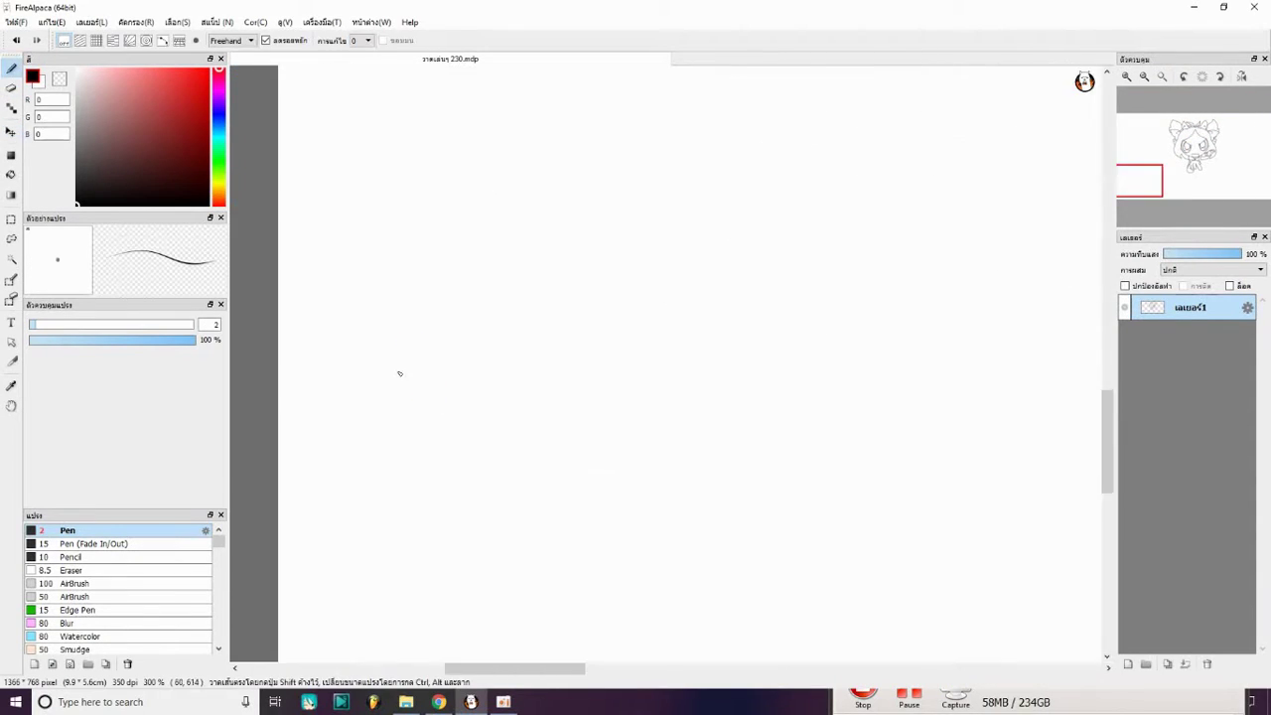
Step: Try drawing an outlined numeral 4 in the empty lower-left area of the canvas with the 2 px pen
scroll(400, 374, down, 1)
mouse_move(396, 299)
mouse_down()
mouse_move(458, 409)
mouse_move(411, 304)
mouse_move(437, 388)
mouse_up()
scroll(442, 385, up, 2)
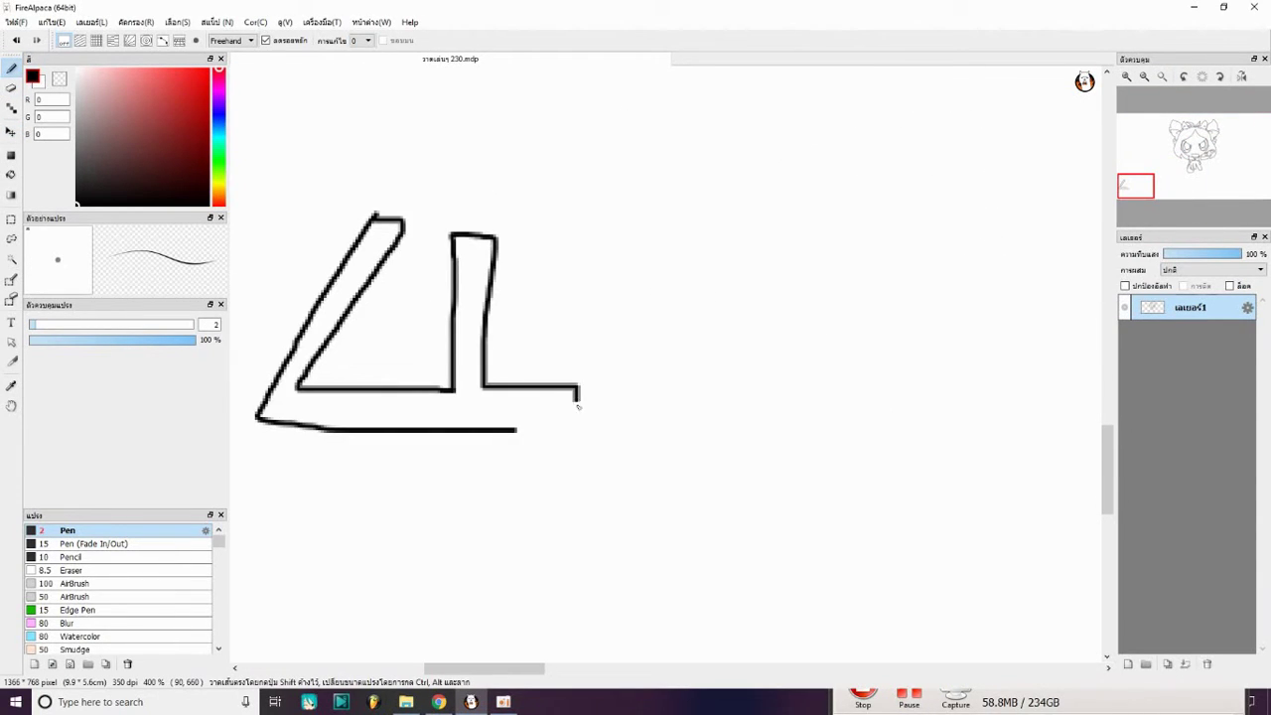
drag(577, 405, 507, 430)
scroll(462, 477, down, 2)
drag(444, 322, 501, 320)
scroll(567, 272, down, 2)
scroll(576, 298, up, 2)
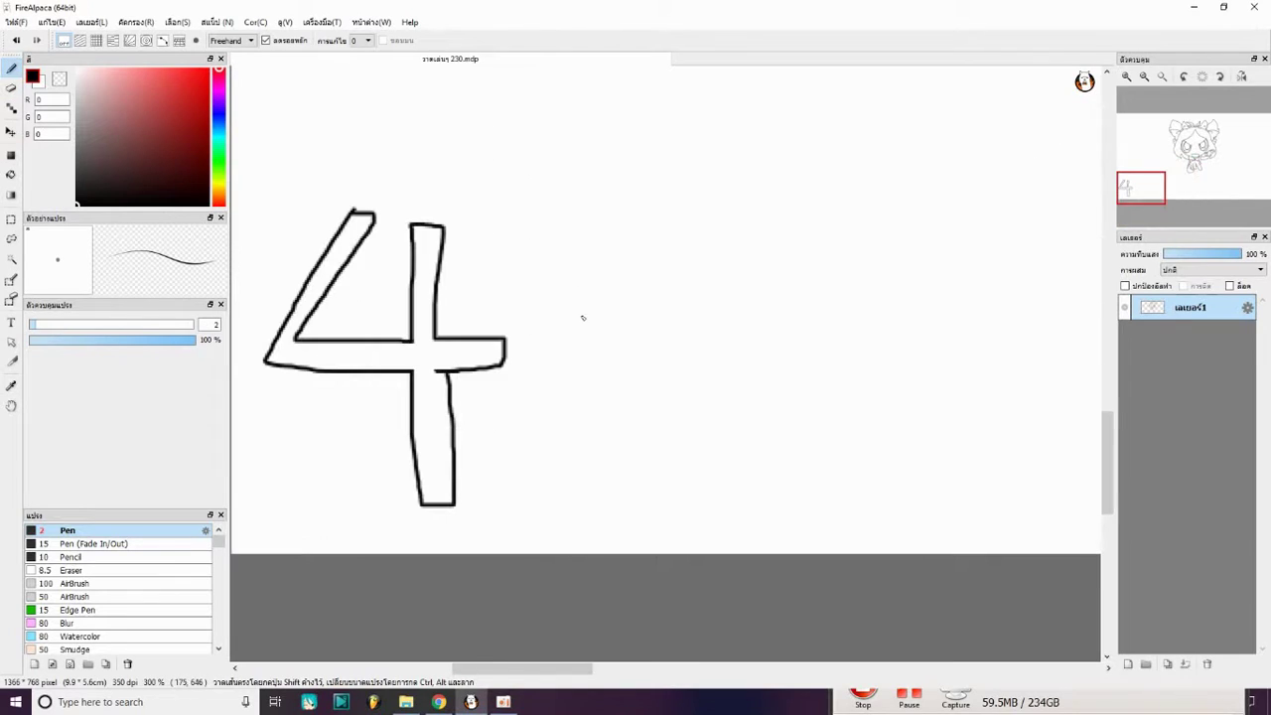
Step: Try drawing an outlined numeral 4 directly below the girl's outstretched hand
scroll(739, 236, down, 5)
scroll(738, 284, up, 4)
drag(698, 303, 687, 343)
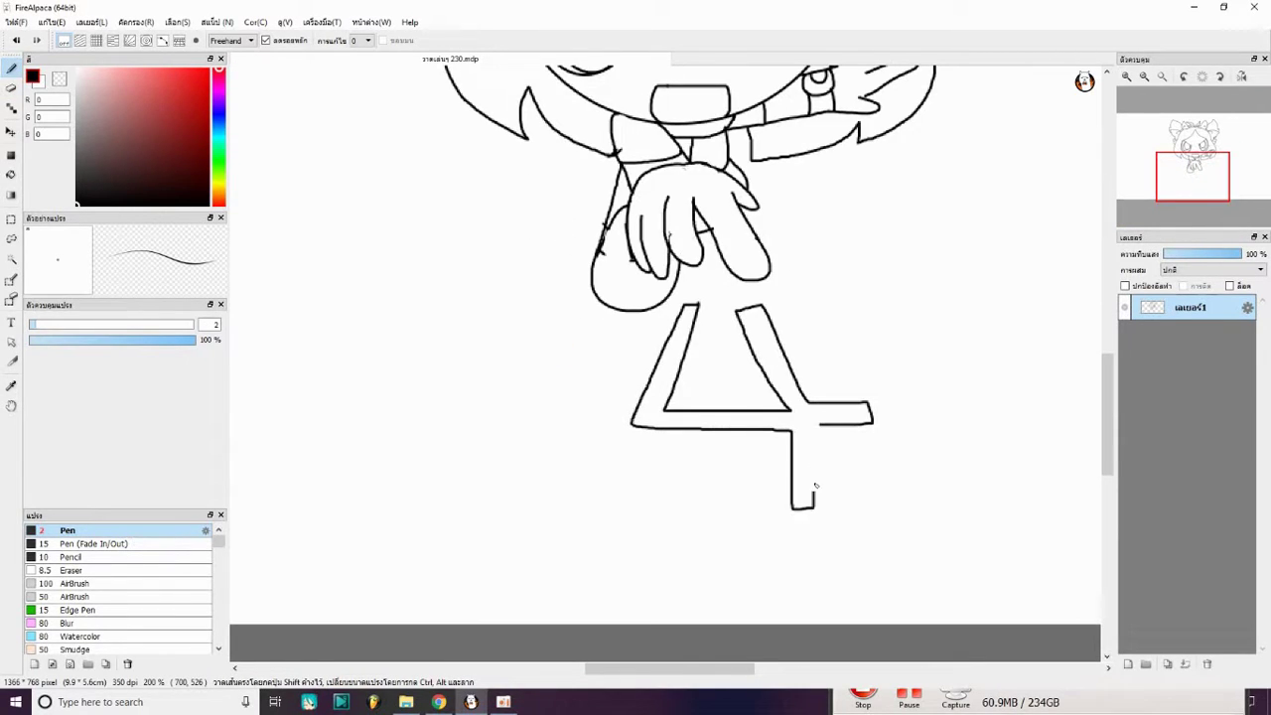
drag(814, 486, 816, 427)
scroll(816, 427, down, 5)
scroll(452, 434, up, 5)
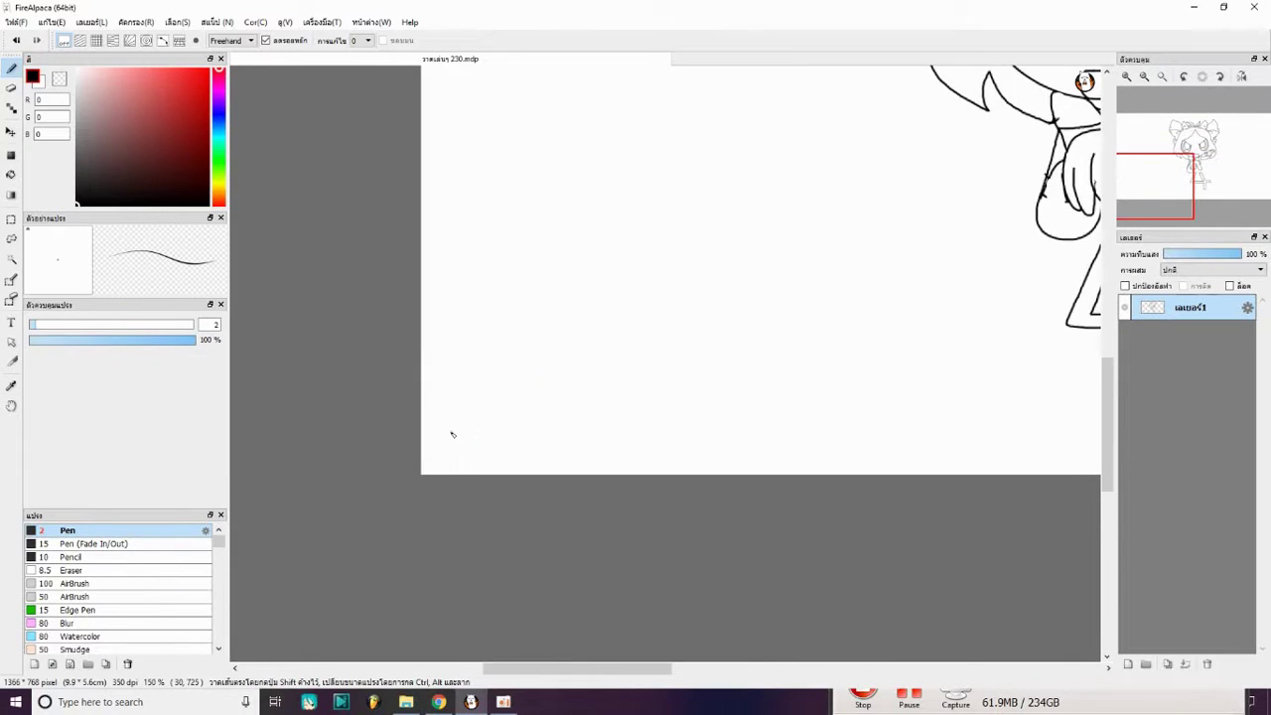
scroll(452, 434, down, 3)
Step: Group the line art with a new white-filled layer in a folder, above a separate new grey-filled background layer
click(1128, 663)
click(1146, 663)
click(1128, 663)
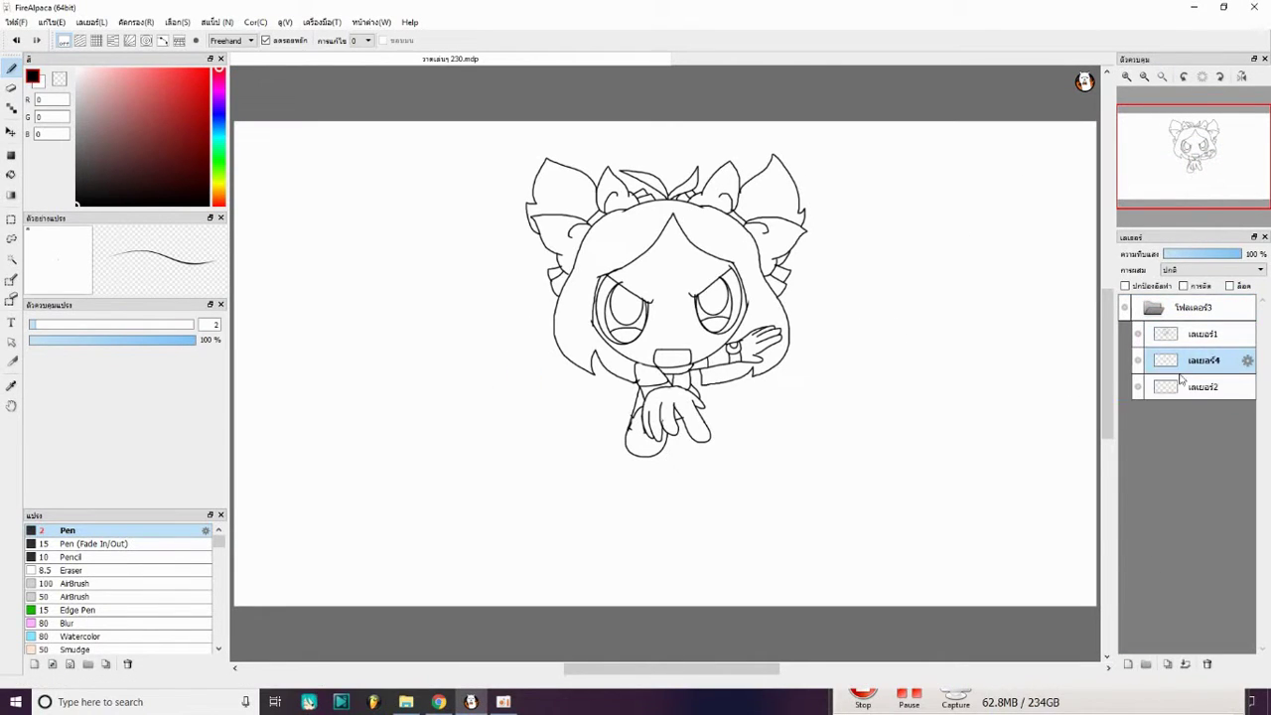
drag(1201, 359, 1191, 392)
click(1201, 360)
click(11, 174)
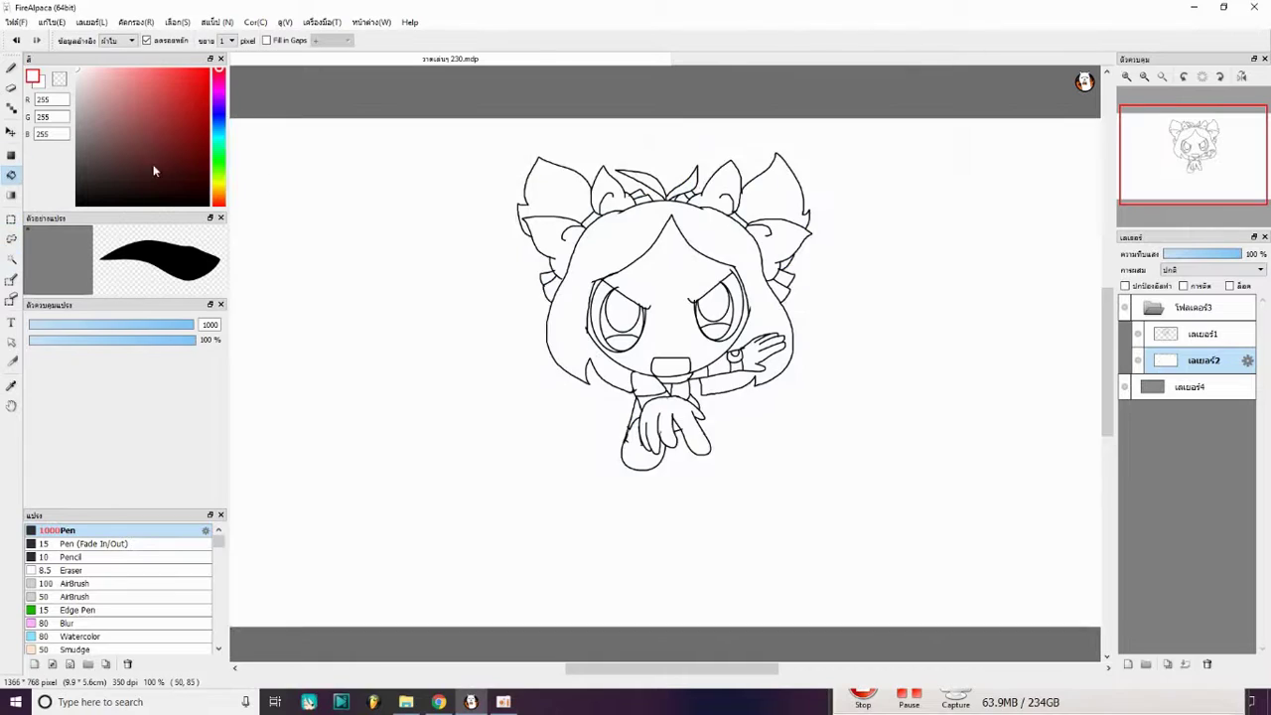
Step: Fill the dark part of the irises with black and cover the remaining gaps with the 1.9 px pen
click(78, 202)
scroll(635, 318, up, 5)
scroll(695, 341, down, 2)
drag(99, 328, 30, 324)
scroll(675, 328, up, 3)
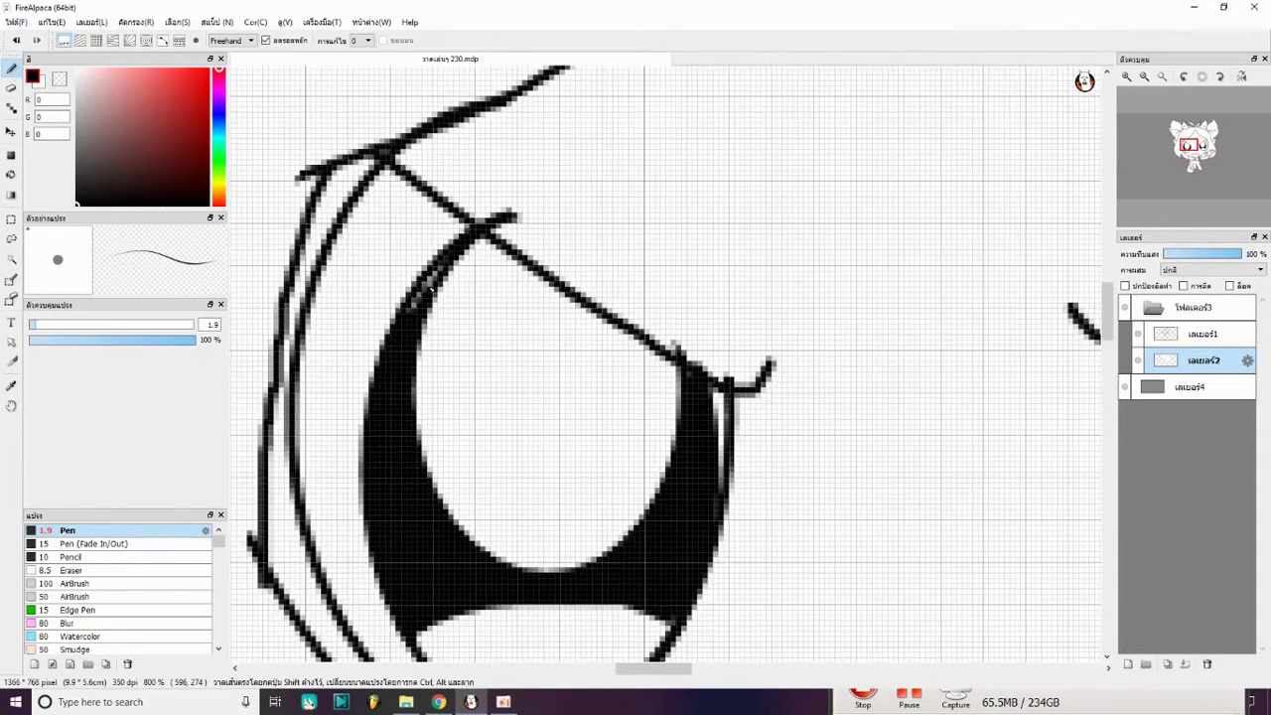
scroll(675, 329, down, 1)
scroll(875, 281, up, 3)
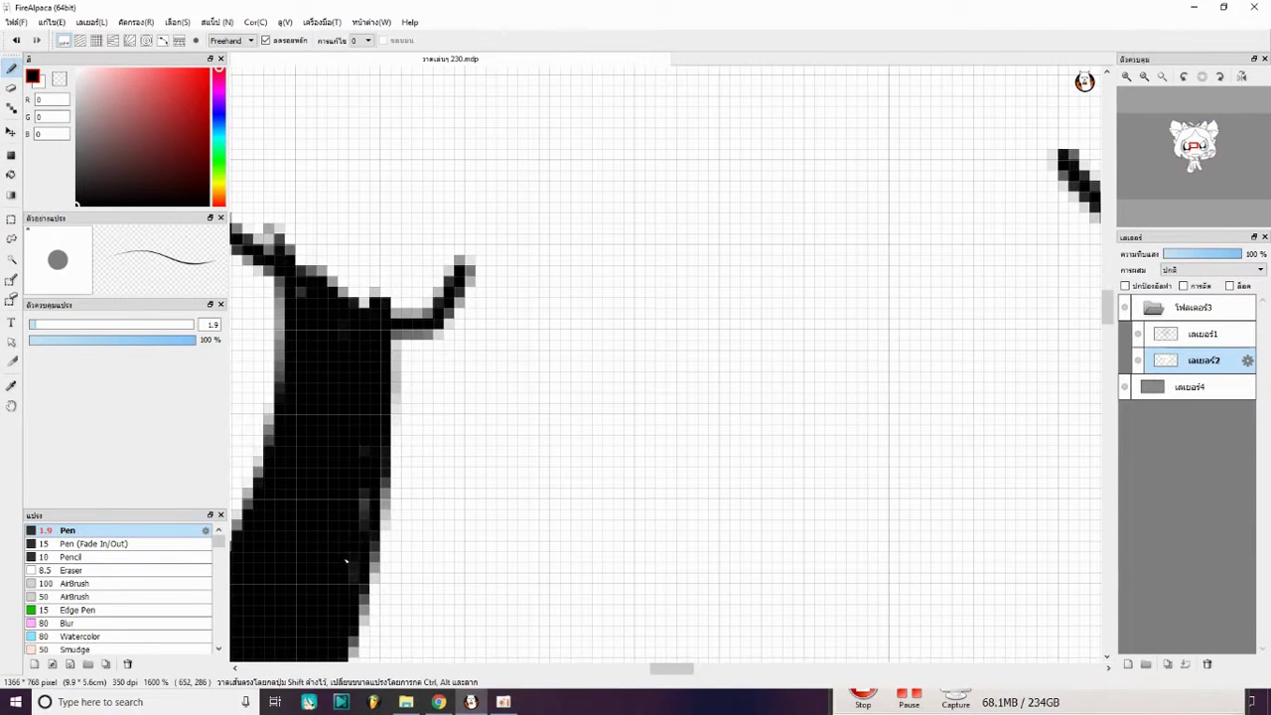
Step: Fill the hair and the two strands on top of the head with dark grey, RGB 30, 30, 30
scroll(635, 358, down, 8)
click(11, 174)
click(417, 263)
scroll(582, 275, up, 4)
scroll(582, 275, down, 4)
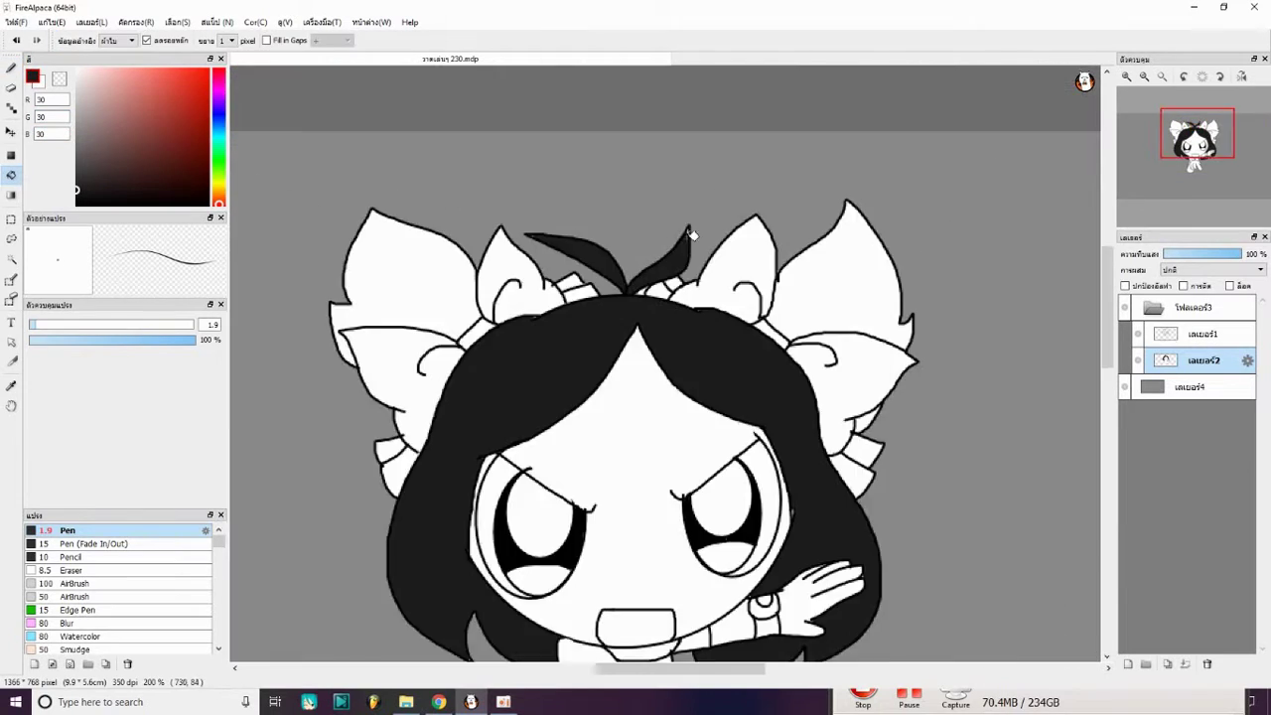
scroll(635, 337, down, 1)
Step: Colour the outer hair tufts behind the ornaments the same dark grey, painting in small gaps with the 1.9 px pen
scroll(636, 337, up, 3)
click(10, 68)
scroll(45, 89, down, 1)
scroll(45, 89, up, 2)
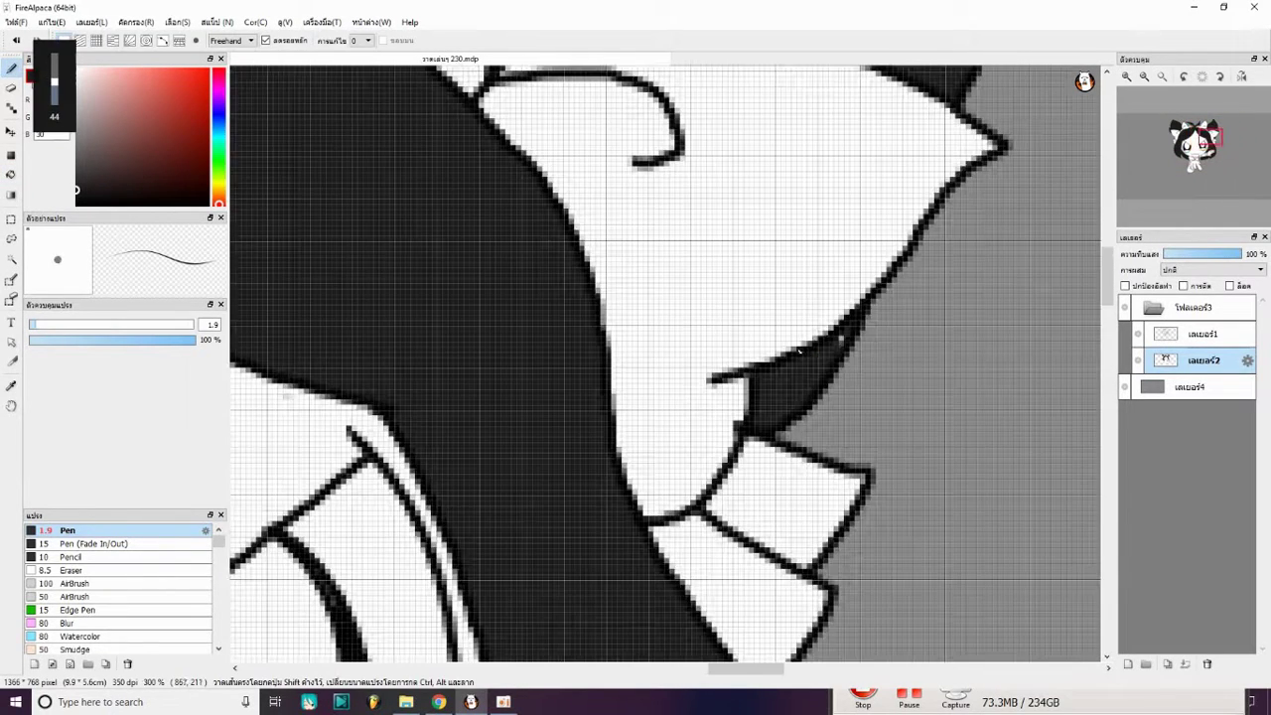
scroll(44, 89, down, 5)
Step: Fill the face, arms and hands with a light skin tone, RGB 255, 240, 225
click(11, 173)
click(665, 387)
scroll(695, 437, up, 5)
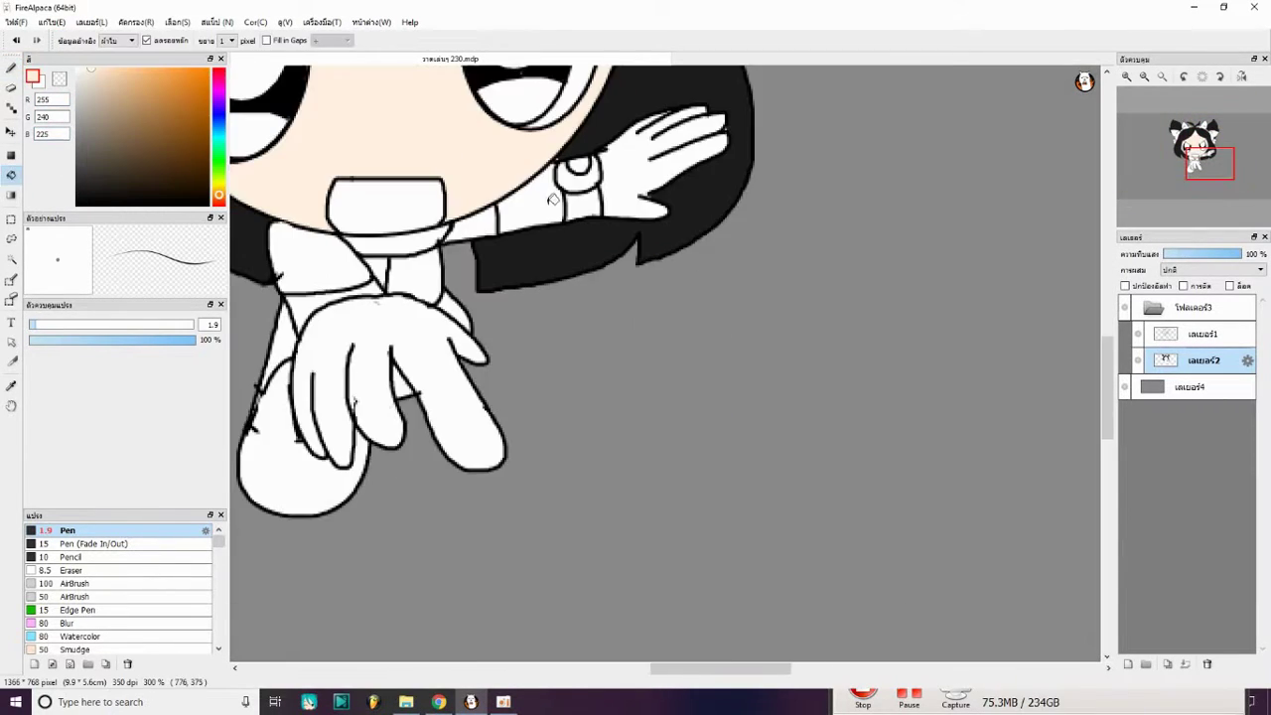
scroll(398, 284, down, 2)
scroll(398, 284, up, 2)
Step: Fill the lower irises, sleeves, collar and bracelet with light blue, RGB 185, 225, 255
click(218, 127)
click(111, 70)
click(398, 399)
scroll(476, 378, down, 3)
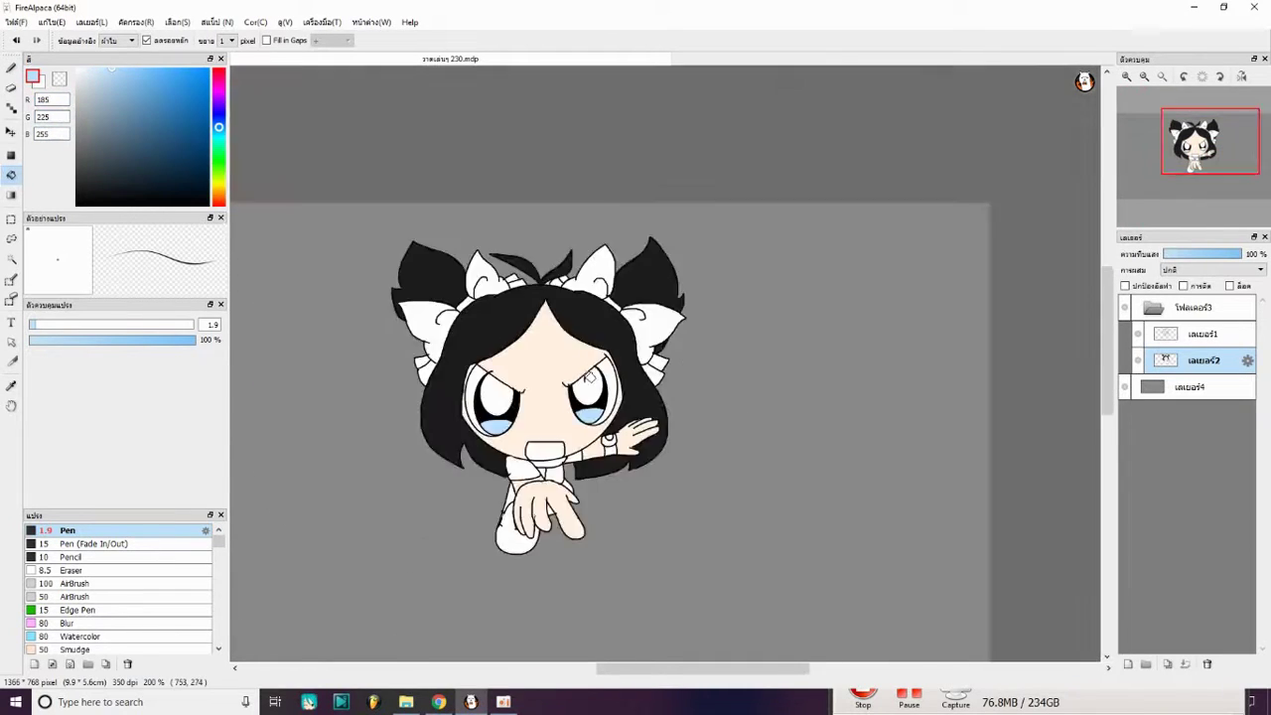
scroll(497, 466, up, 4)
click(573, 449)
Step: Add a trim line behind the front hand with the black 2 px pen and fill the rounded shape there light blue
alt+click(314, 144)
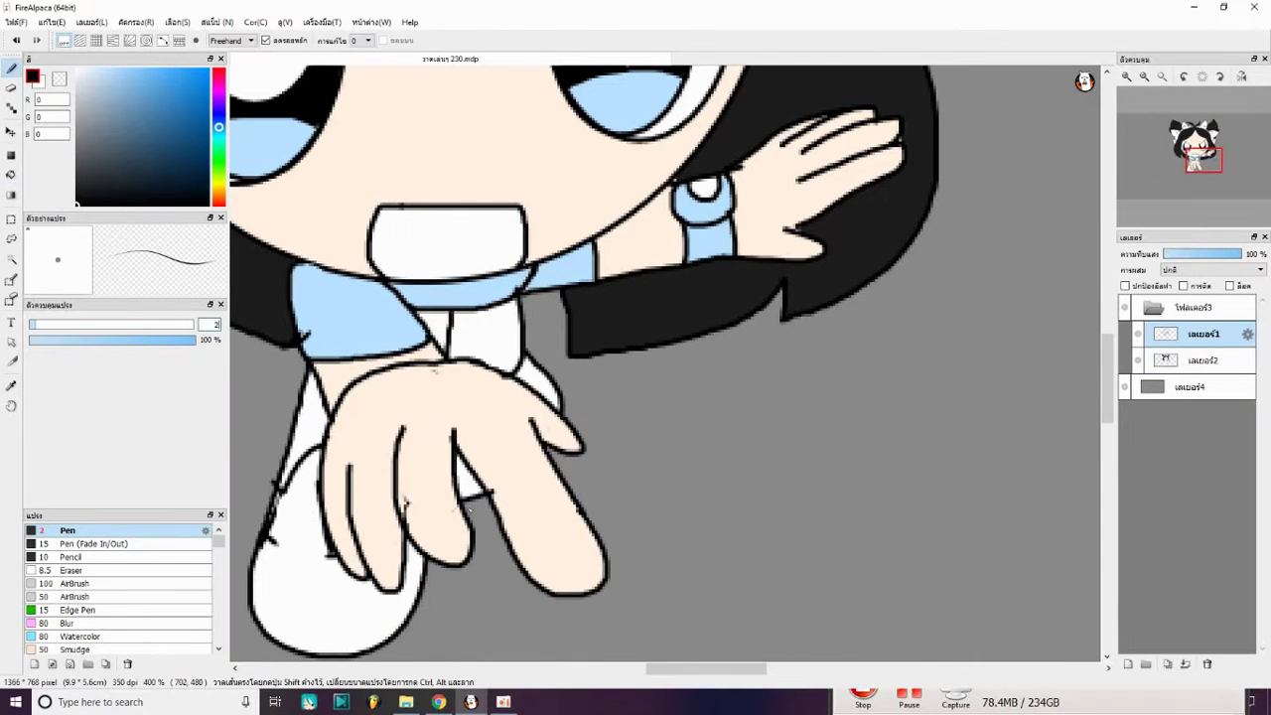
scroll(467, 506, down, 1)
scroll(467, 507, up, 1)
alt+click(390, 447)
key(g)
click(367, 502)
scroll(367, 502, up, 1)
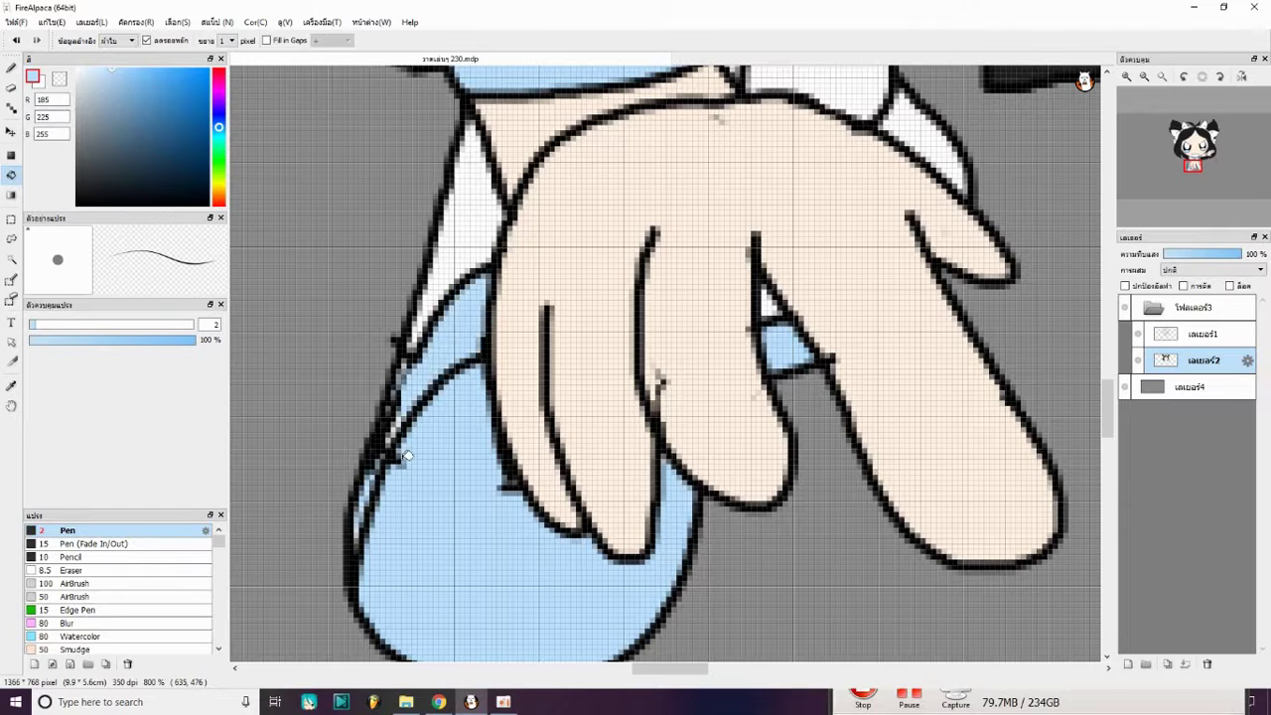
Step: Fill the mouth with red and the hair ornaments with light blue
scroll(408, 455, down, 3)
scroll(481, 192, up, 3)
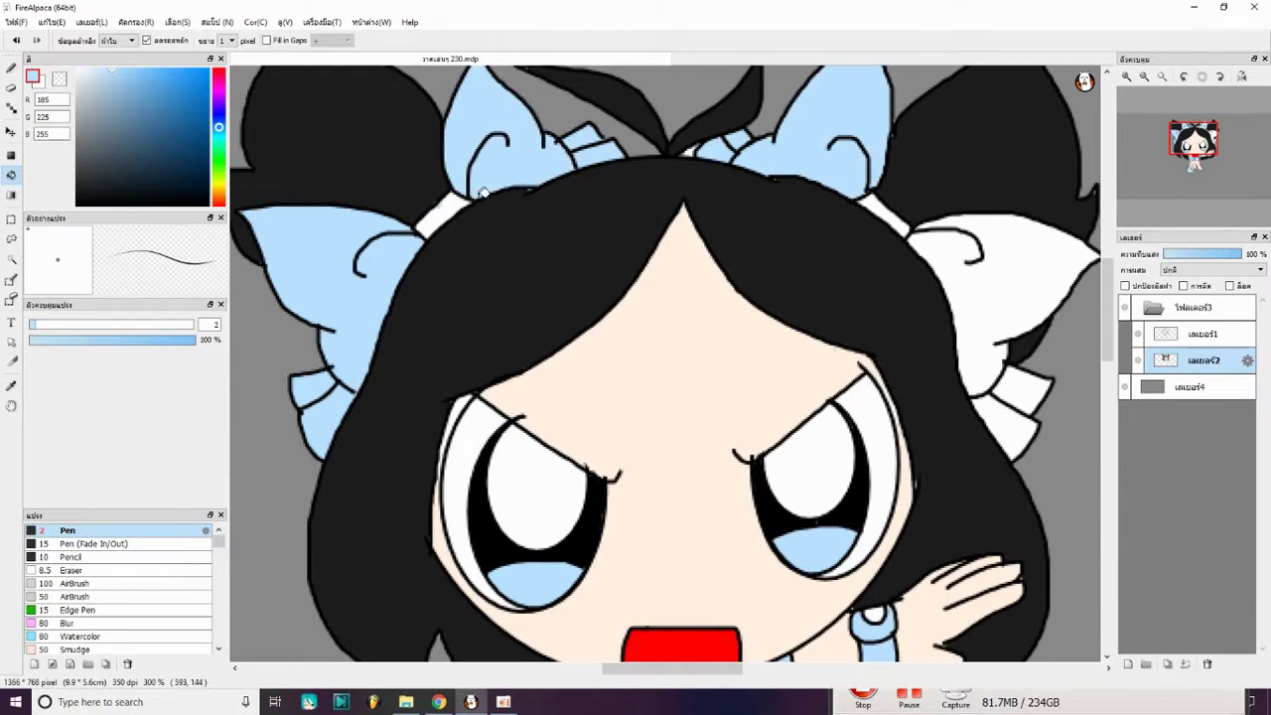
click(481, 192)
scroll(482, 192, down, 3)
Step: Fill the dress areas with blue, RGB 0, 0, 255
scroll(754, 357, up, 2)
click(755, 358)
scroll(755, 358, down, 2)
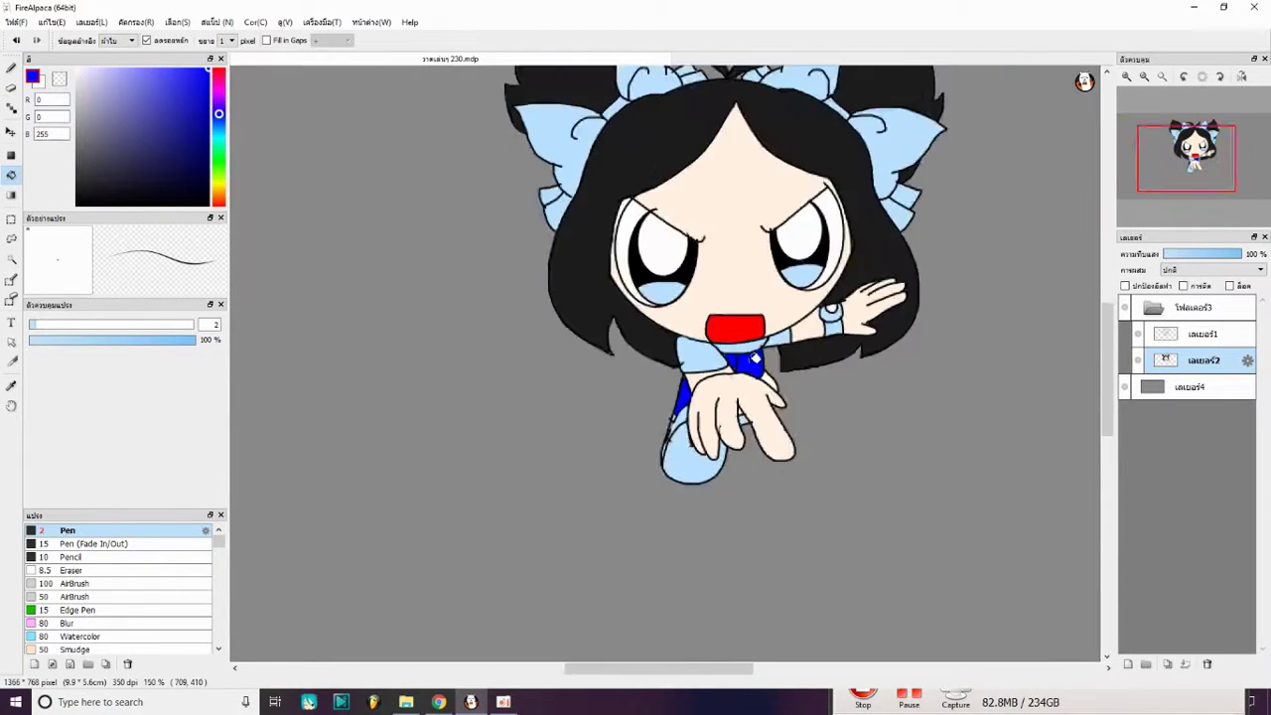
Step: Draw a curved tongue inside the mouth and fill it with pale pink
scroll(755, 357, up, 4)
alt+click(589, 305)
key(b)
click(11, 174)
click(744, 387)
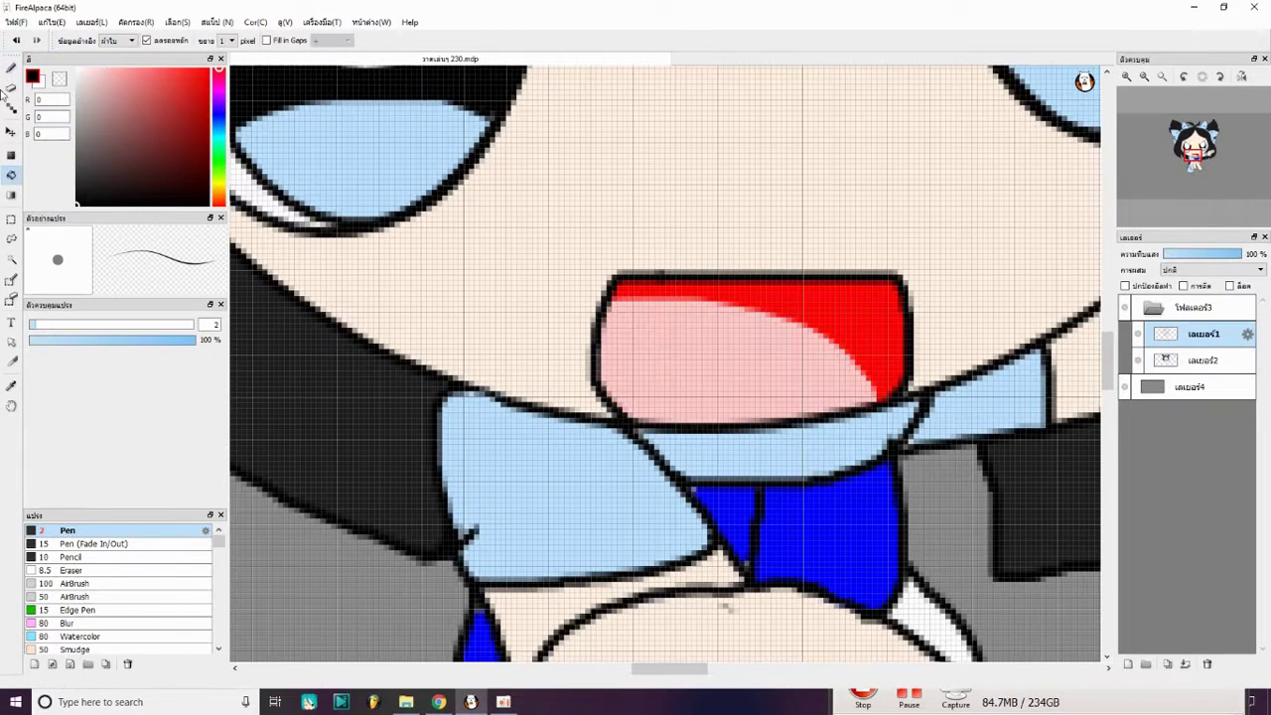
Step: Fill the collar band below the mouth with yellow, RGB 255, 255, 0
scroll(745, 387, up, 2)
click(219, 184)
click(208, 70)
click(1161, 77)
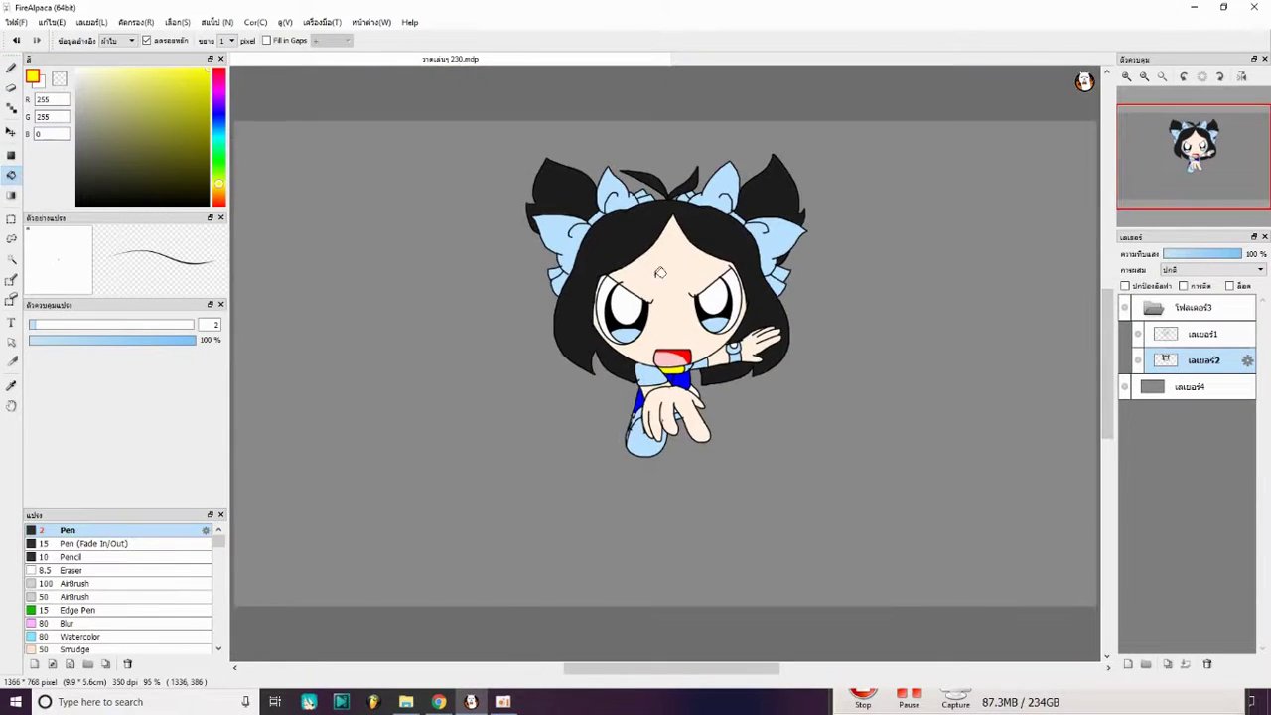
scroll(685, 437, up, 5)
alt+click(695, 437)
click(1202, 334)
key(b)
click(1162, 76)
click(1164, 79)
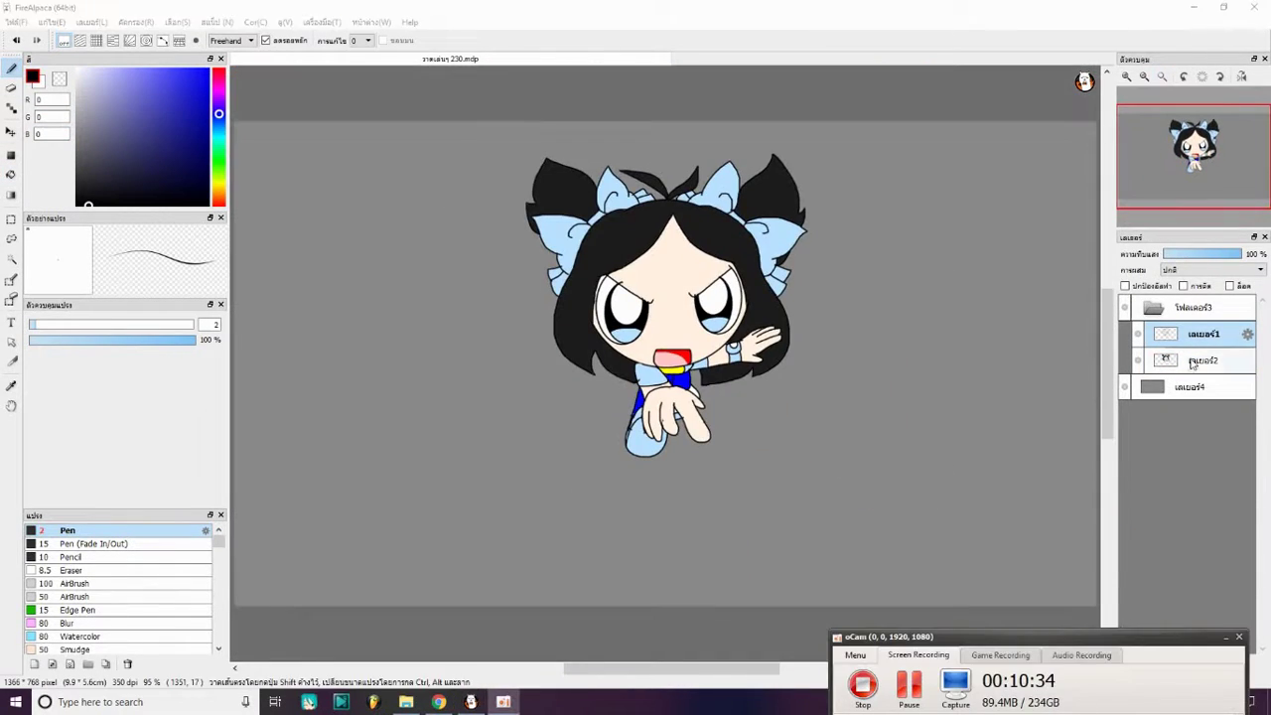
Step: Rename the folder holding the character's layers to the artist's username
double_click(1196, 310)
text(Pimpreem4488)
key(Return)
Step: Add a layer above the character folder and draw a thick white 4 over the hand with the size 26 pen
key(ctrl+shift+n)
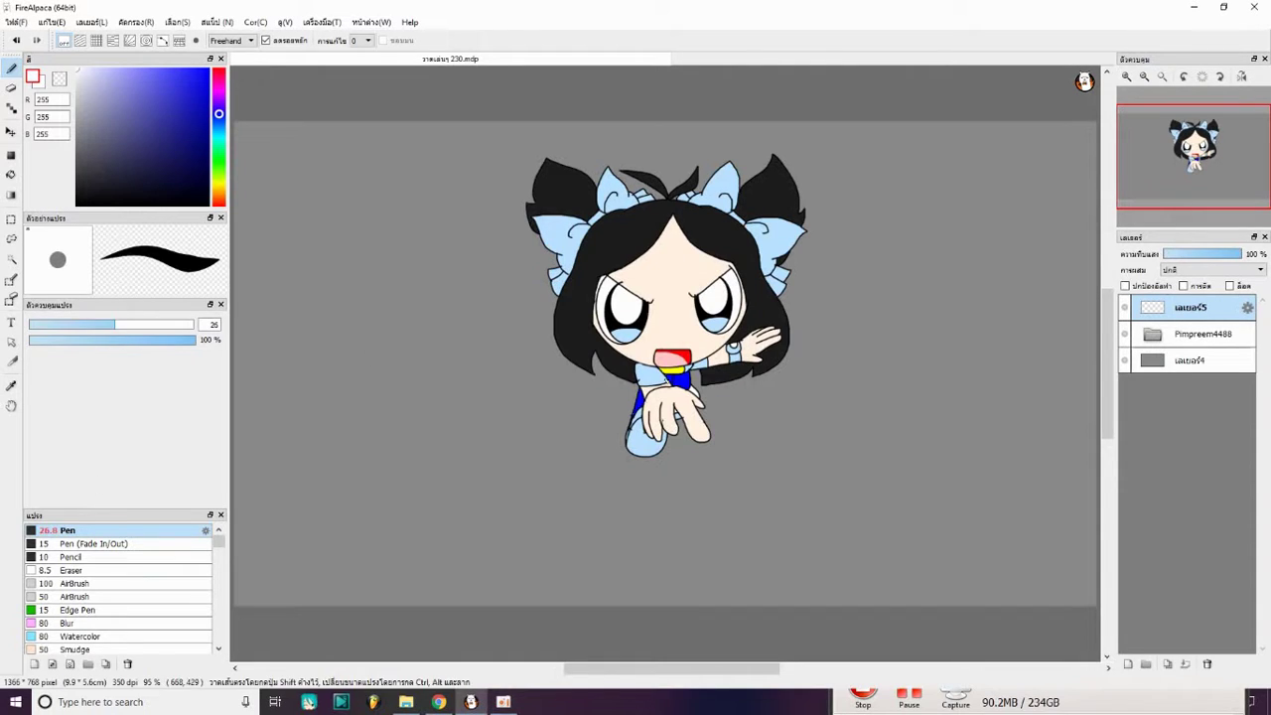
drag(691, 389, 691, 524)
Step: Add a folder and another layer above the white 4 and name the folder Effecet
click(1146, 664)
key(ctrl+shift+n)
double_click(1197, 308)
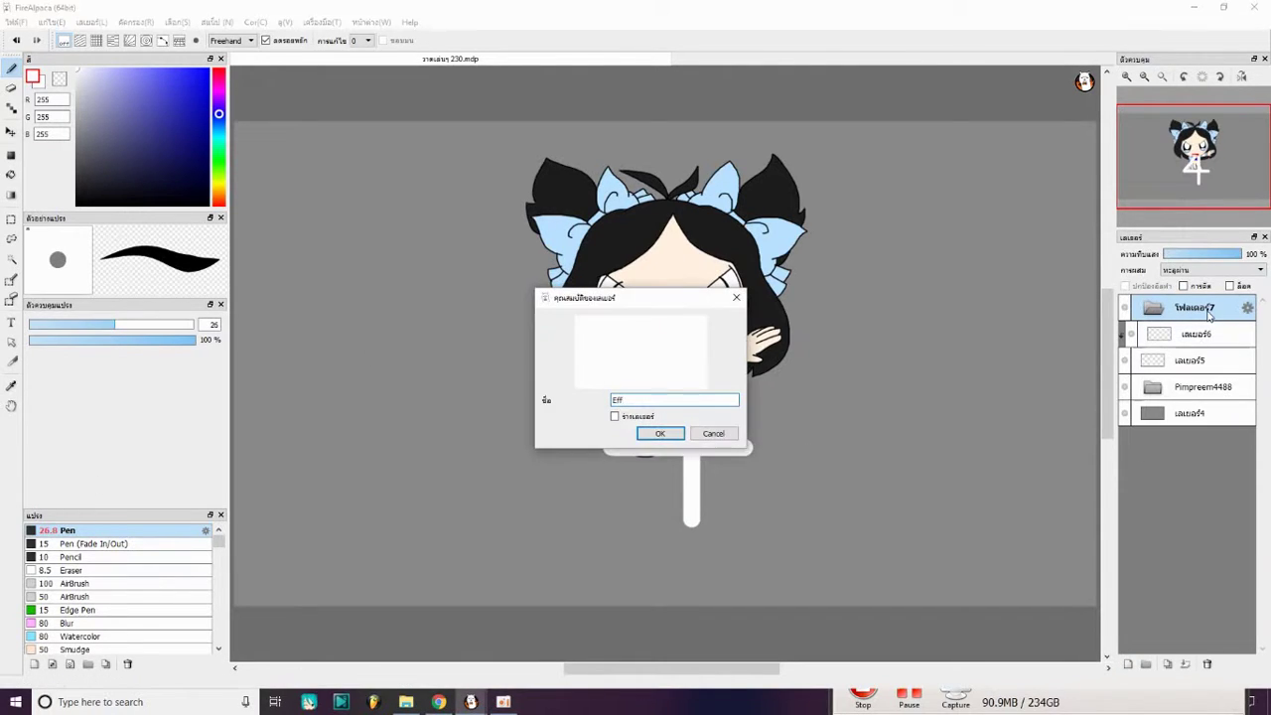
text(Effect)
key(Return)
Step: Airbrush a soft white glow around the 4 at size 63 and 11% opacity, and set the 4's layer to 56% opacity
click(1199, 333)
click(75, 582)
click(171, 330)
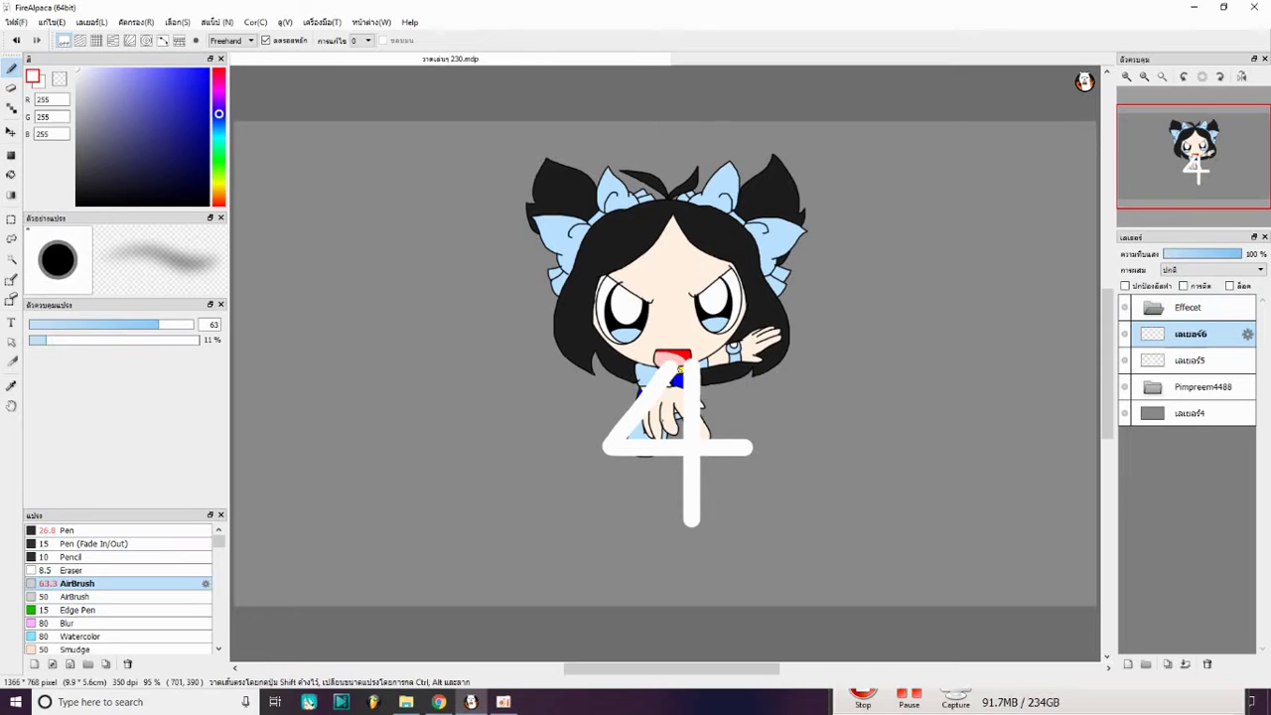
drag(692, 531, 692, 397)
click(1190, 359)
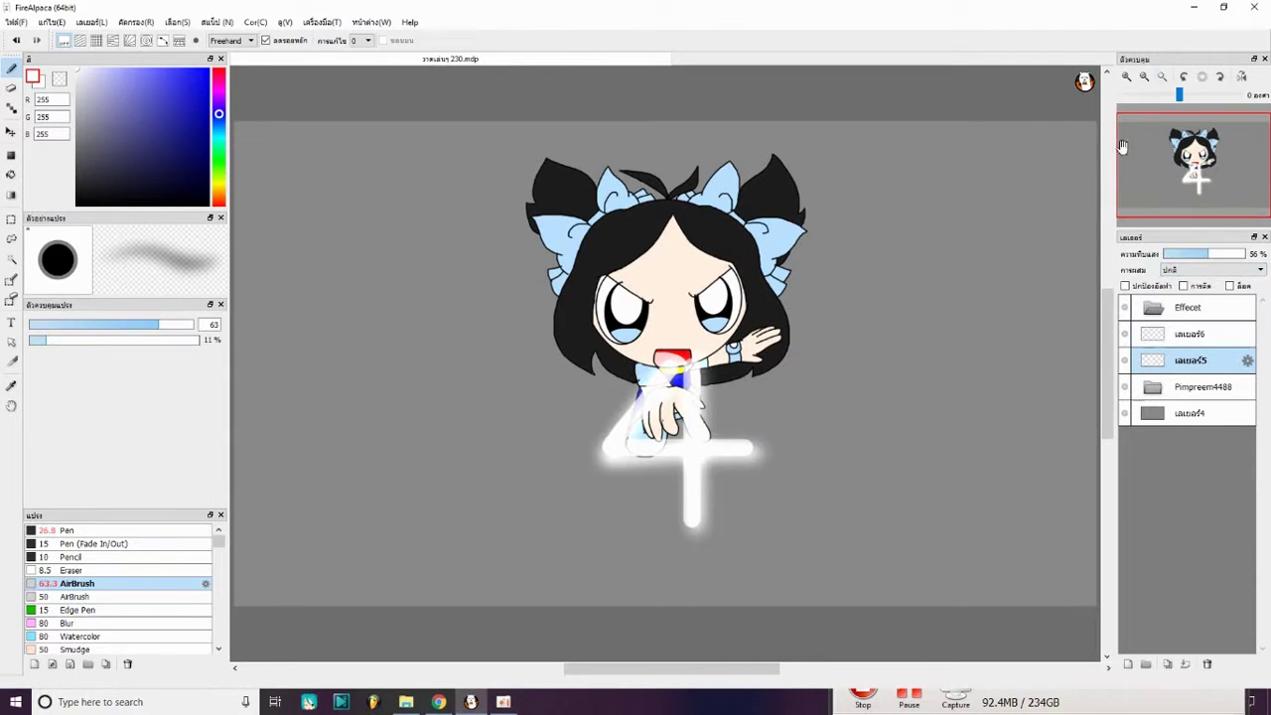
Step: Create a folder named Stage below the character folder and add an empty layer inside it
click(1176, 413)
text(Stage)
key(Return)
click(1128, 663)
Step: Fill the Stage layer with a circular gradient from blue, RGB 0, 0, 255, to black, centred near the canvas bottom
click(207, 69)
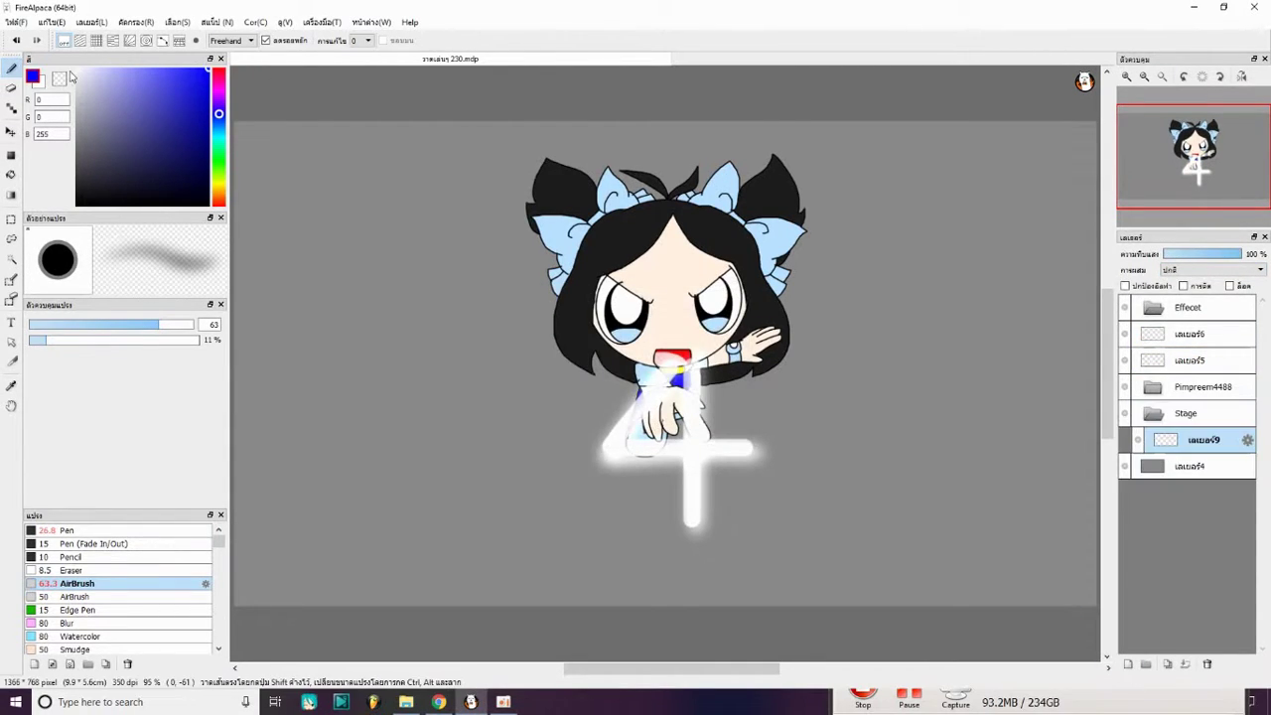
click(11, 194)
click(99, 41)
click(91, 60)
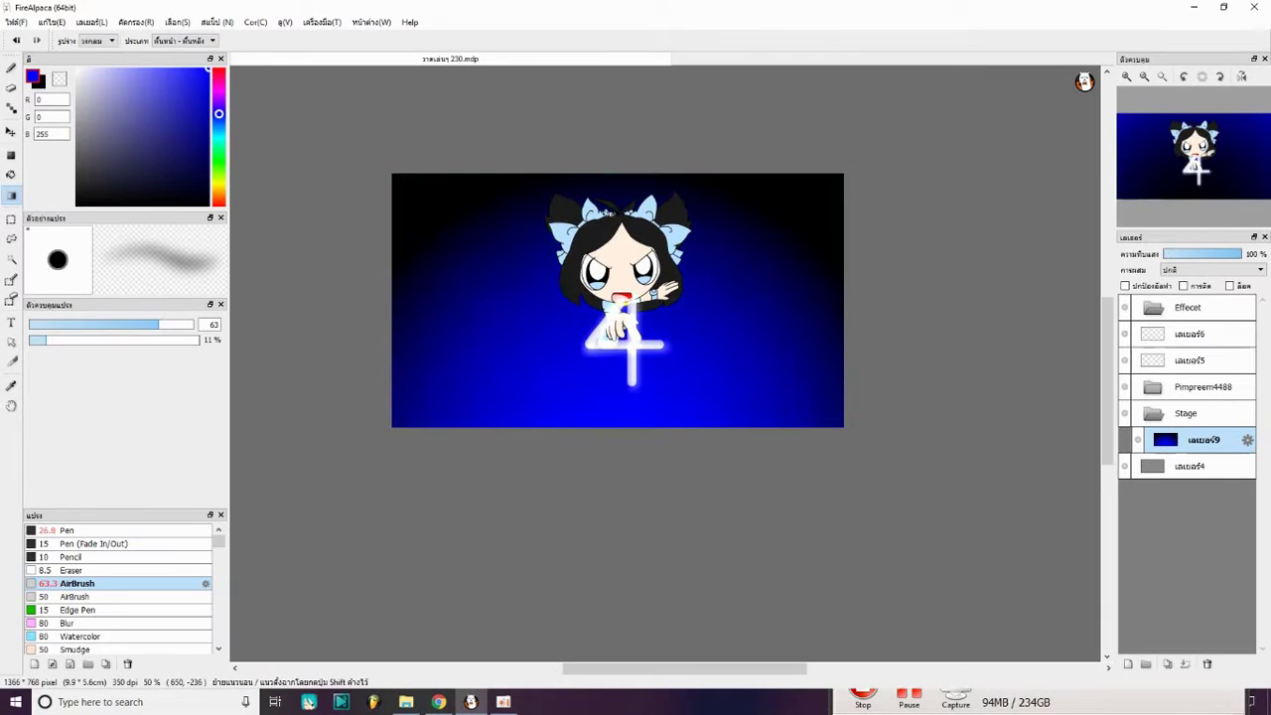
Step: Overlay a purple foreground-only circular gradient glow at the bottom centre of the blue background
click(216, 106)
click(219, 97)
click(171, 67)
drag(616, 417, 637, 457)
Step: Add a clipped layer above the gradient and scatter tiny white stars across it with the 2 px pen
click(1128, 663)
click(1182, 286)
click(36, 84)
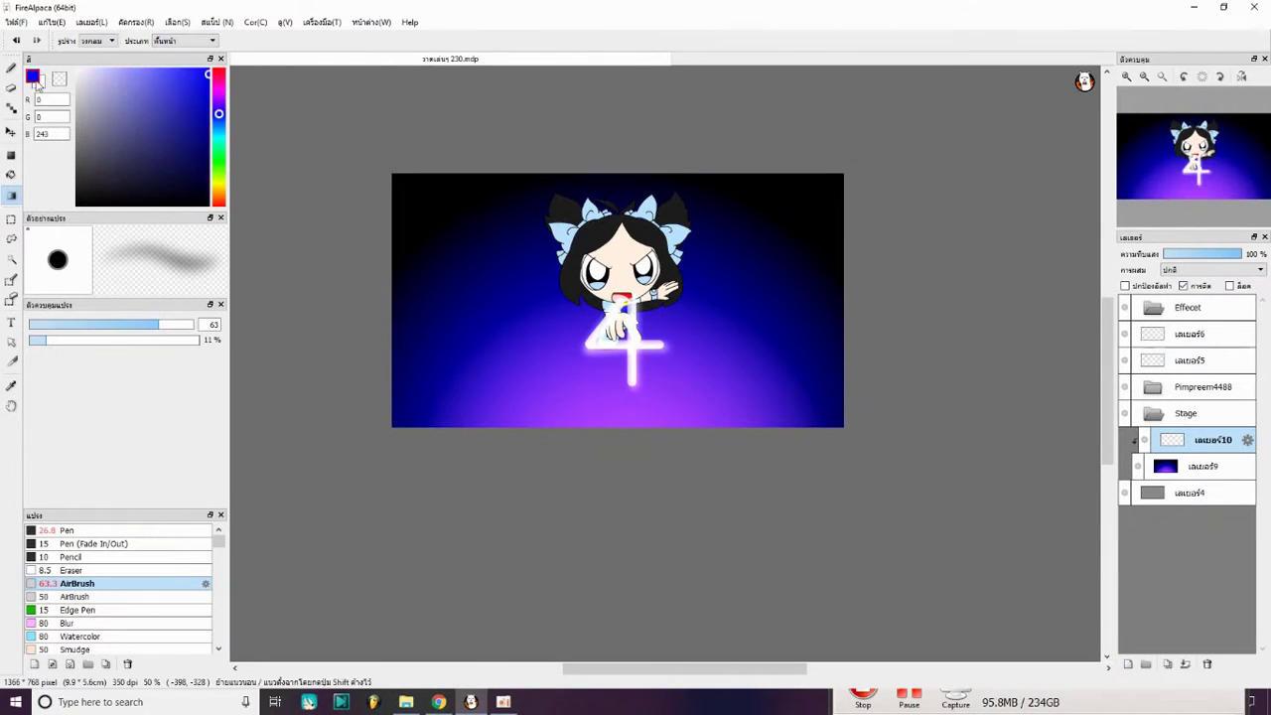
click(67, 530)
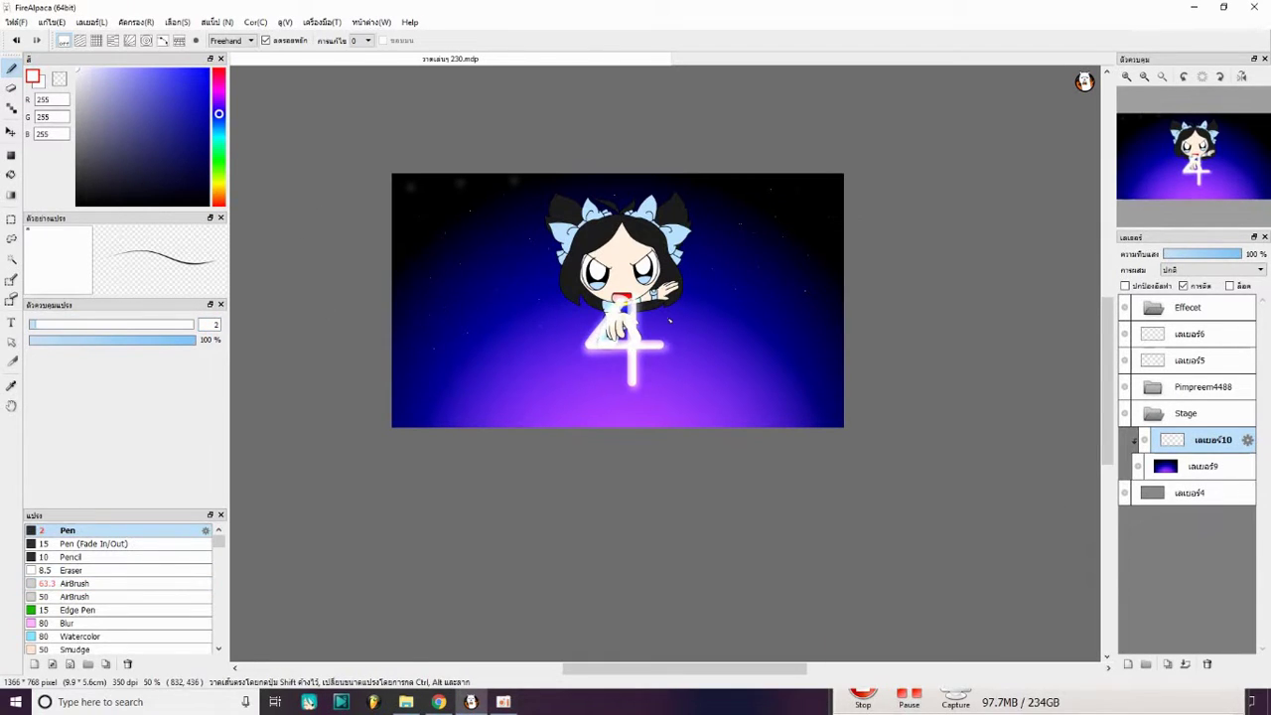
click(1162, 77)
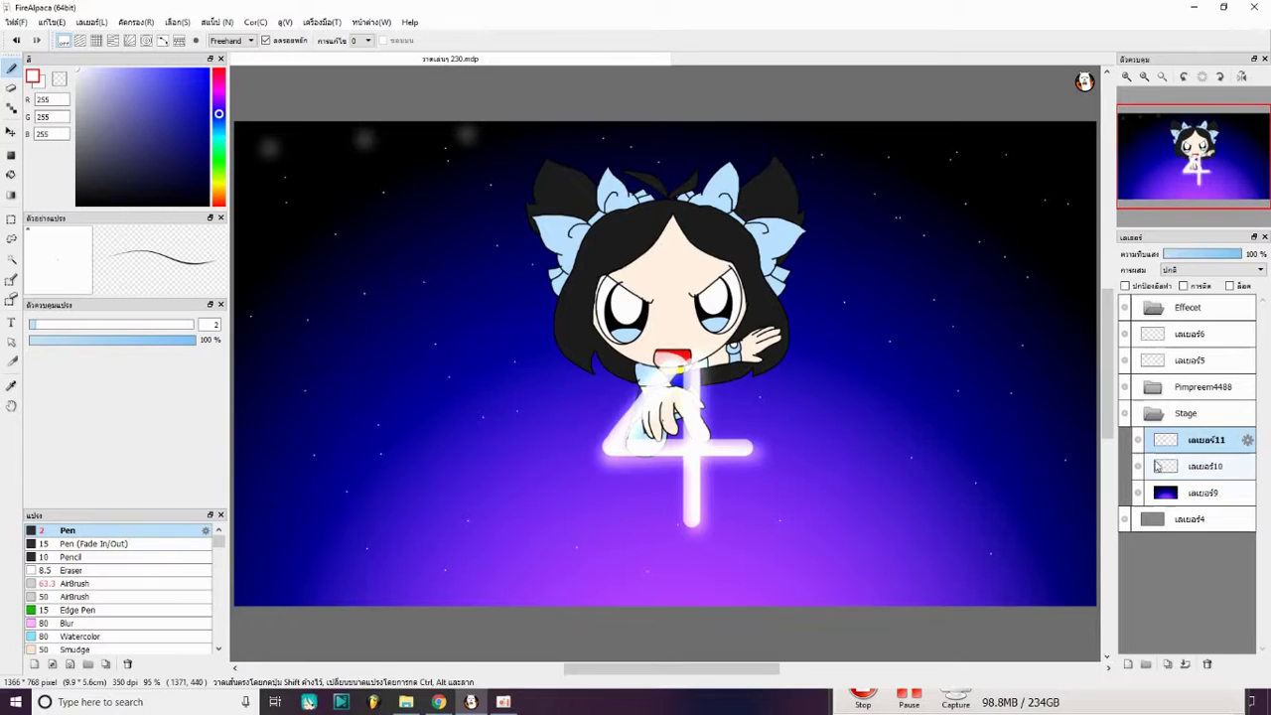
Step: Duplicate the star layer, shift the copy to make the stars denser, and merge it down
key(ctrl+j)
key(ctrl+minus)
key(v)
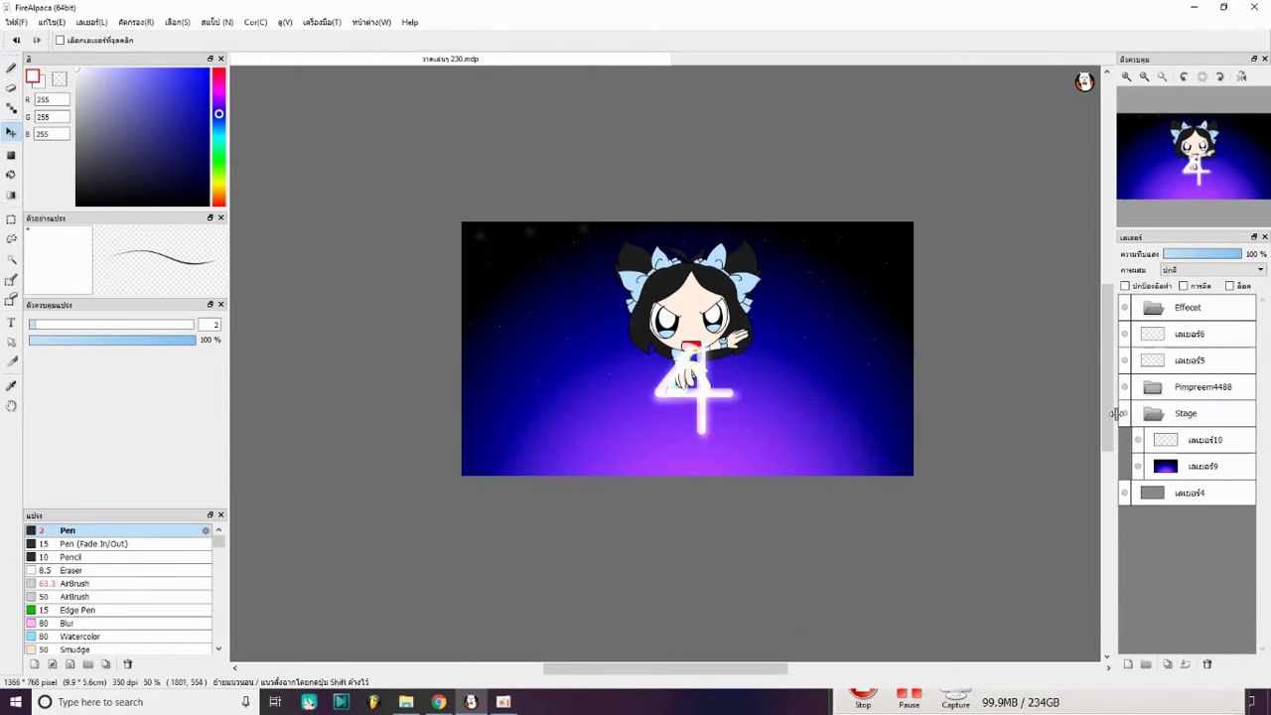
click(1183, 666)
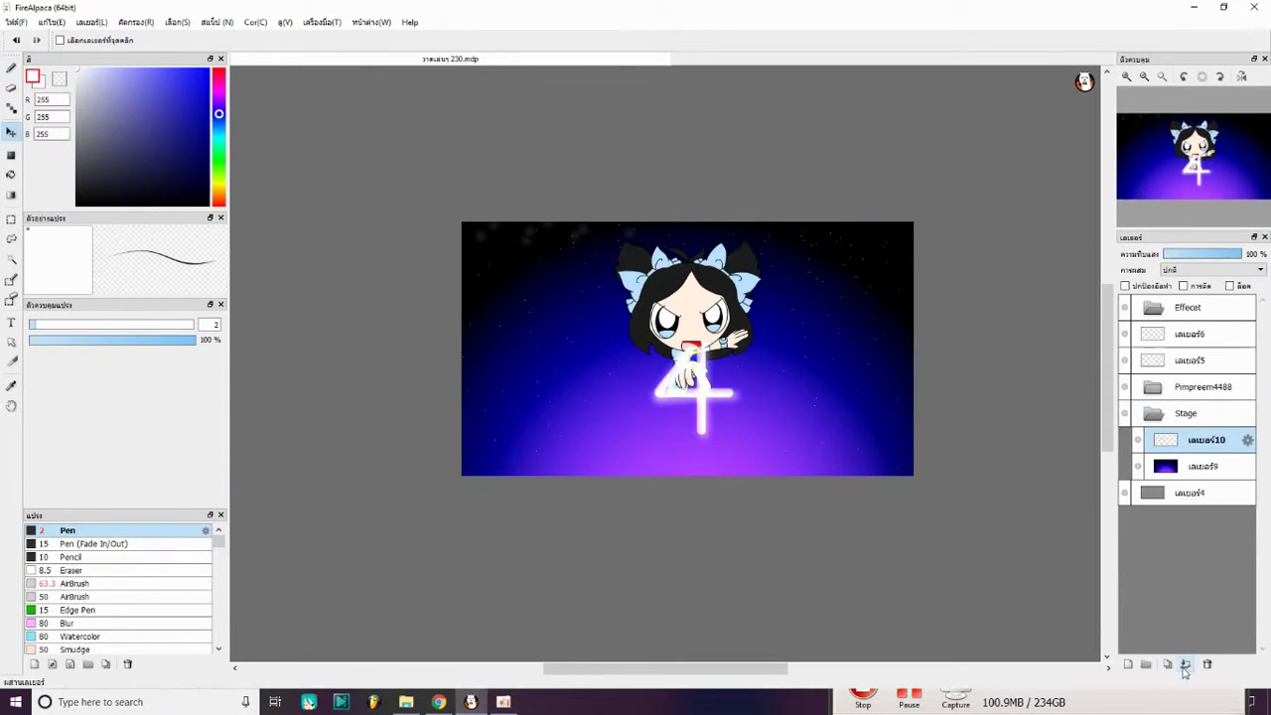
Step: Add a layer in Add blend mode above the stars and dab glowing white orbs with the size 50 AirBrush at 67%
click(76, 583)
click(1127, 665)
key(b)
key(ctrl+plus)
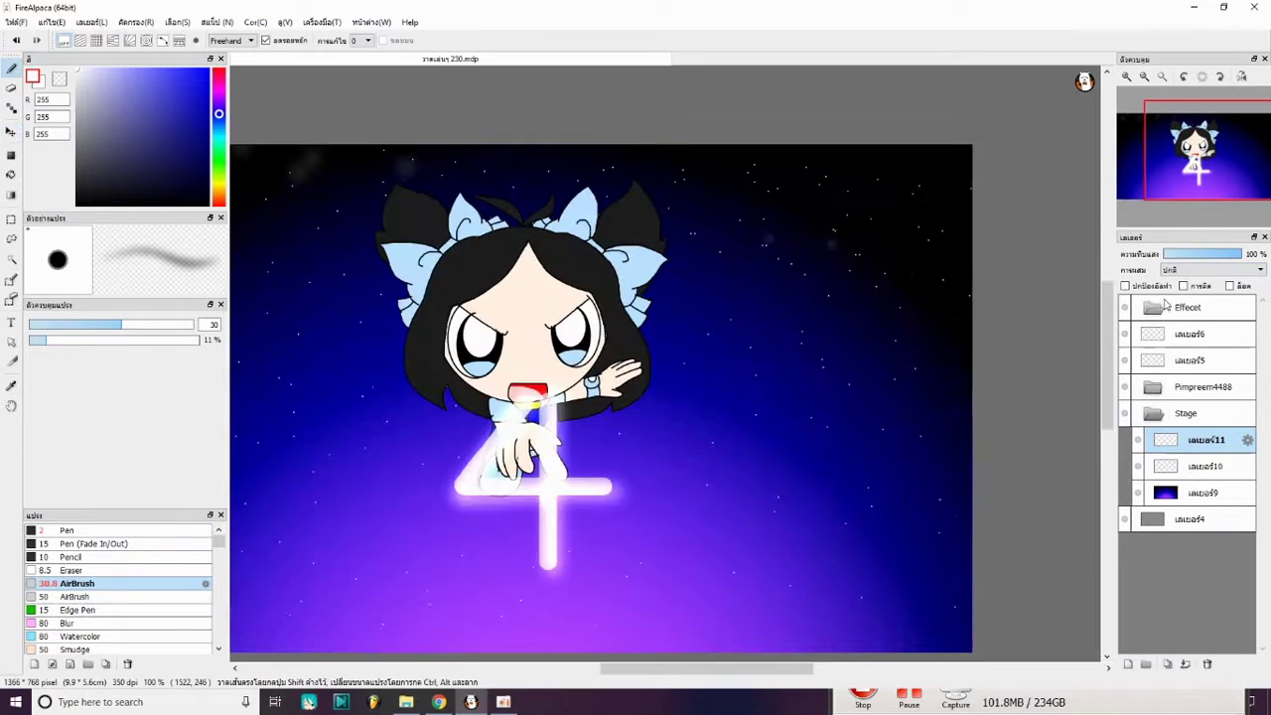
click(76, 596)
key(ctrl+minus)
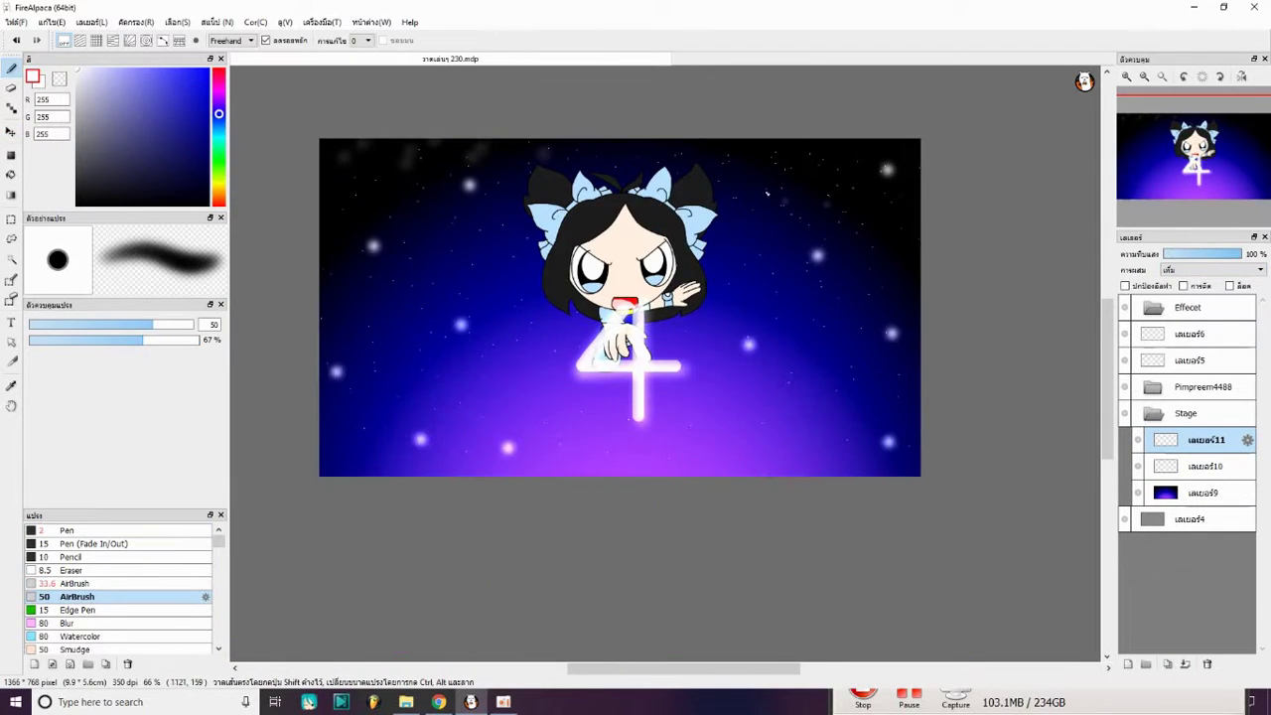
Step: Add a layer in Add blend mode below the orbs and dot small bright stars with the AirBrush at sizes 6.1 and 13.1
key(ctrl+shift+n)
click(1177, 270)
click(1181, 297)
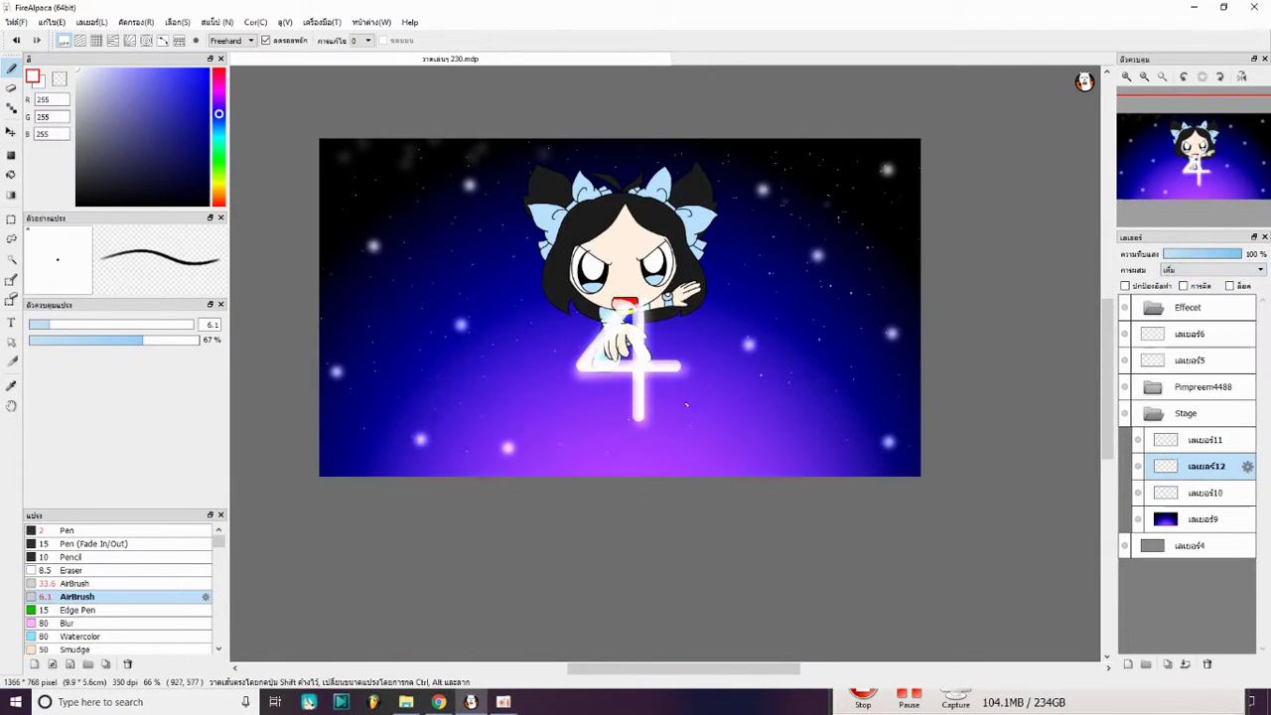
scroll(905, 271, up, 3)
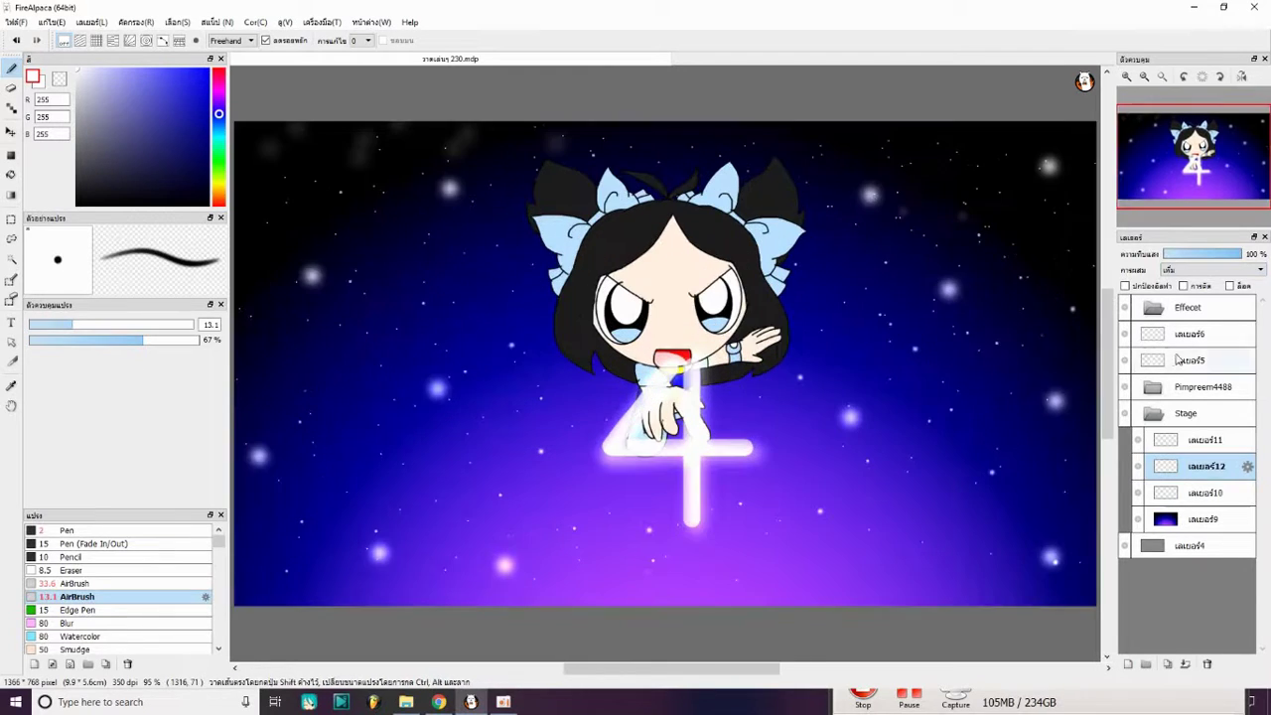
Step: Set the layer of the white 4 to Add blend mode with 47% opacity
click(1191, 360)
click(1201, 270)
click(1181, 297)
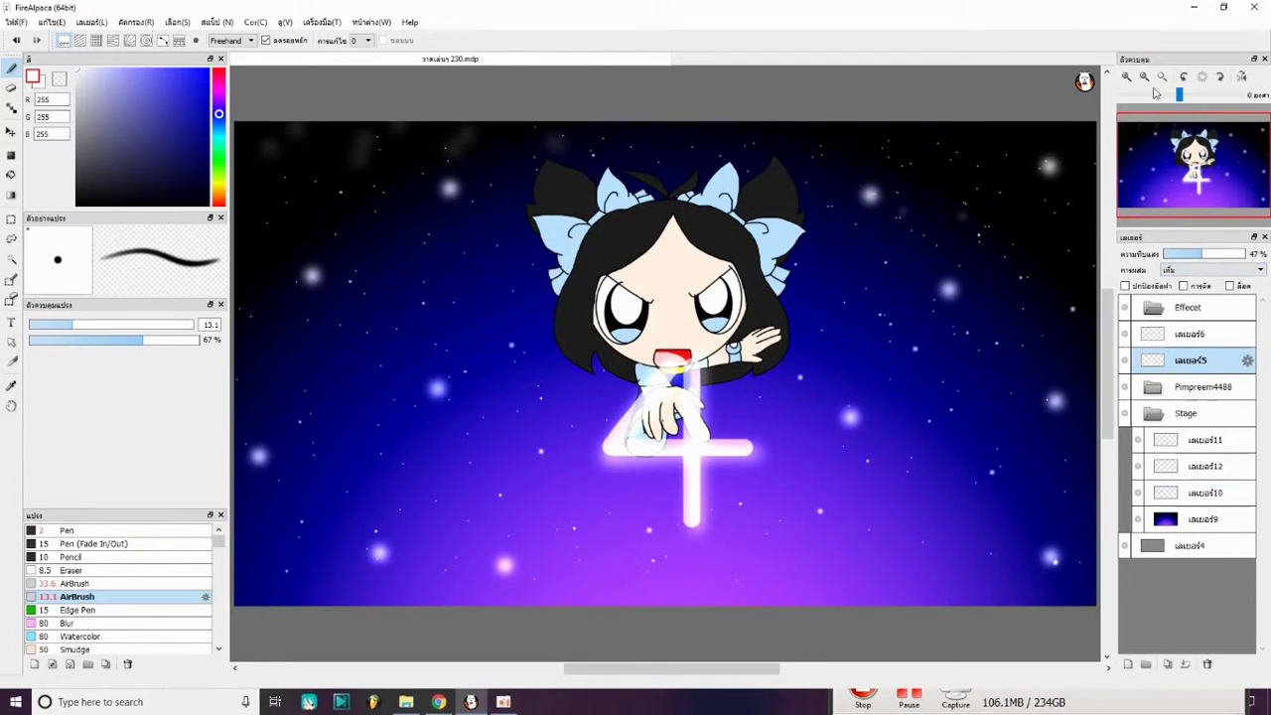
Step: Collapse the finished layer folders and add a new layer and a folder named Text above the Stage folder
click(1146, 316)
click(1152, 306)
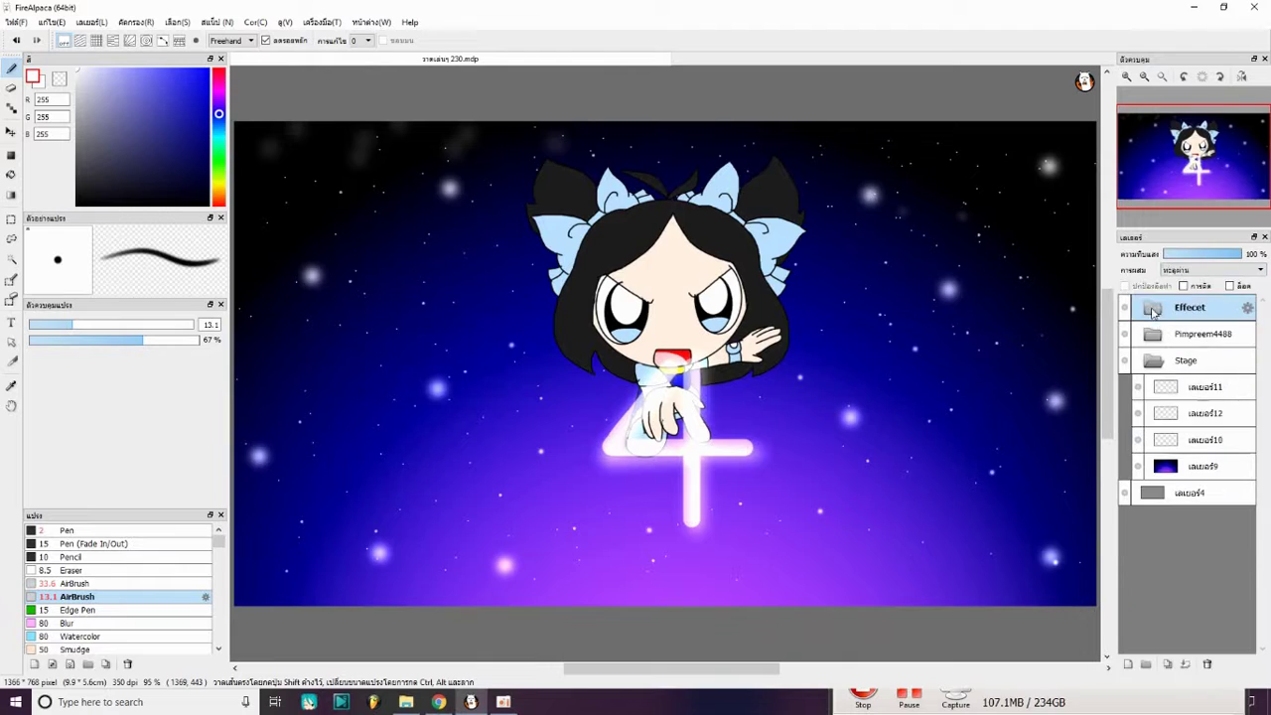
click(1152, 360)
click(1127, 663)
click(1145, 664)
double_click(1182, 359)
text(Text)
key(Return)
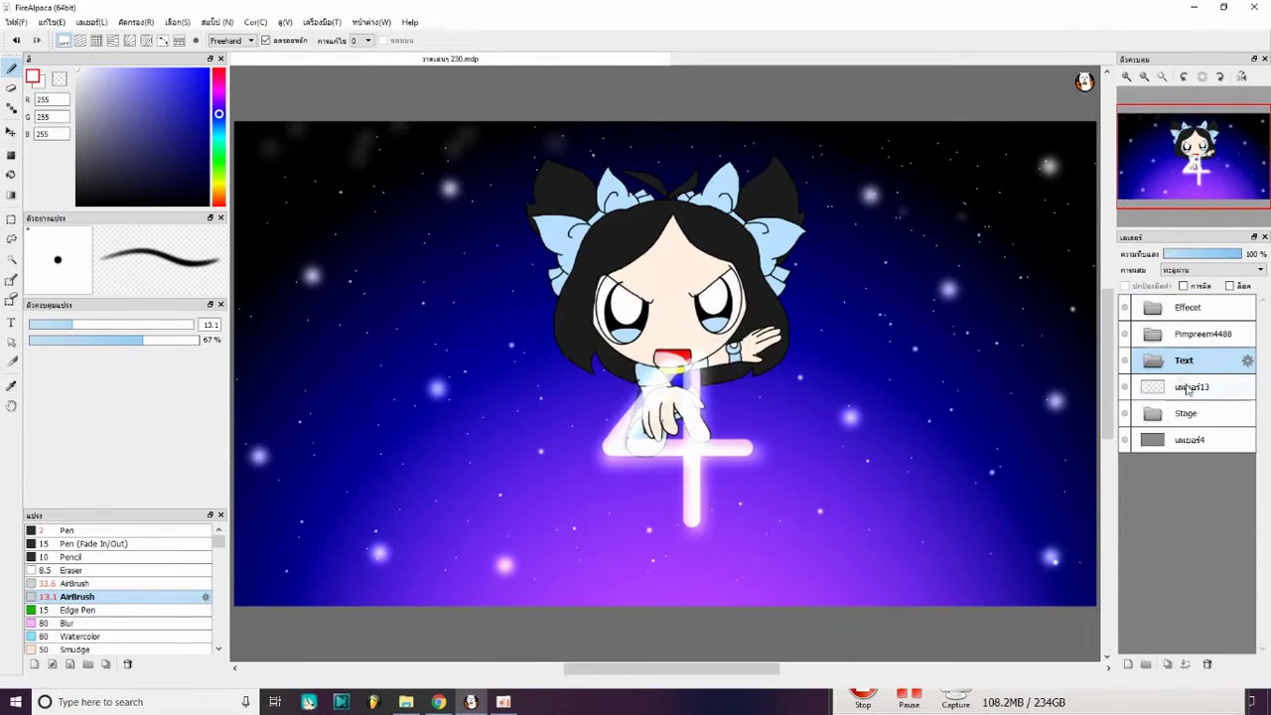
Step: Place a white text line in the Text folder reading "4 Yaer Happy Birth Day Facebook:" plus the page name, in French Script MT at 14 pt
click(1127, 663)
click(11, 322)
click(602, 393)
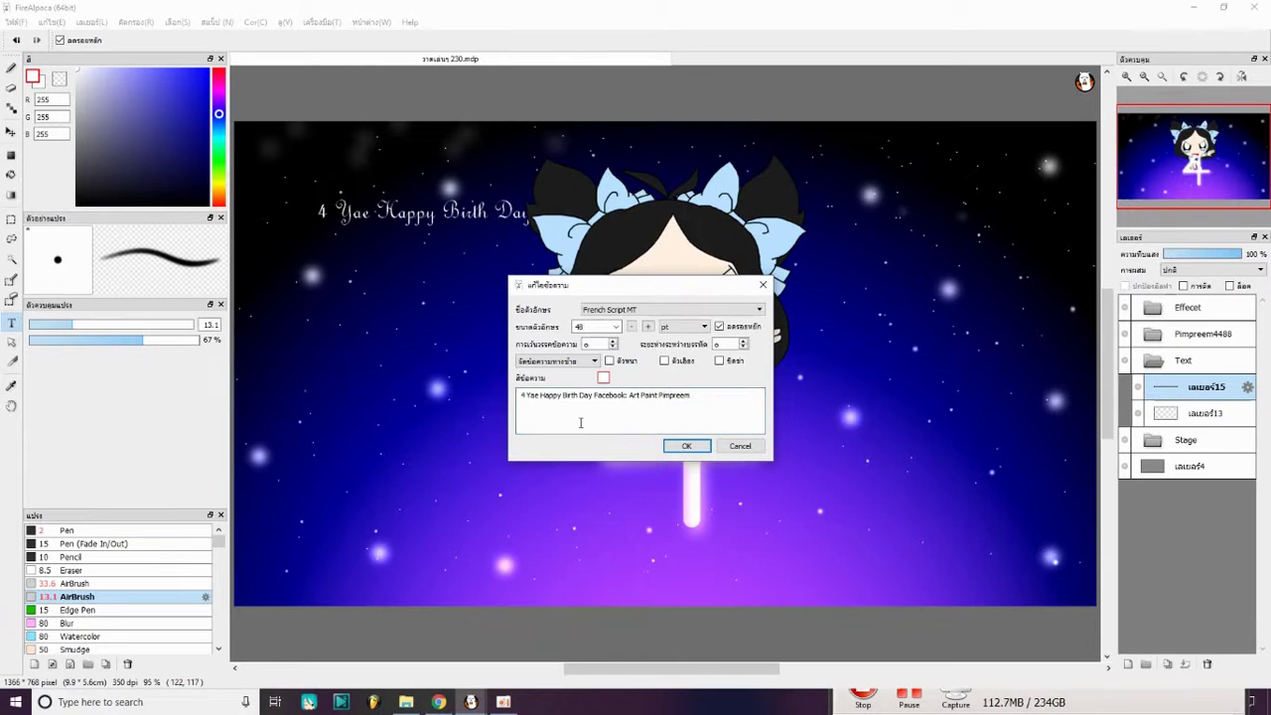
click(616, 326)
click(596, 409)
click(533, 404)
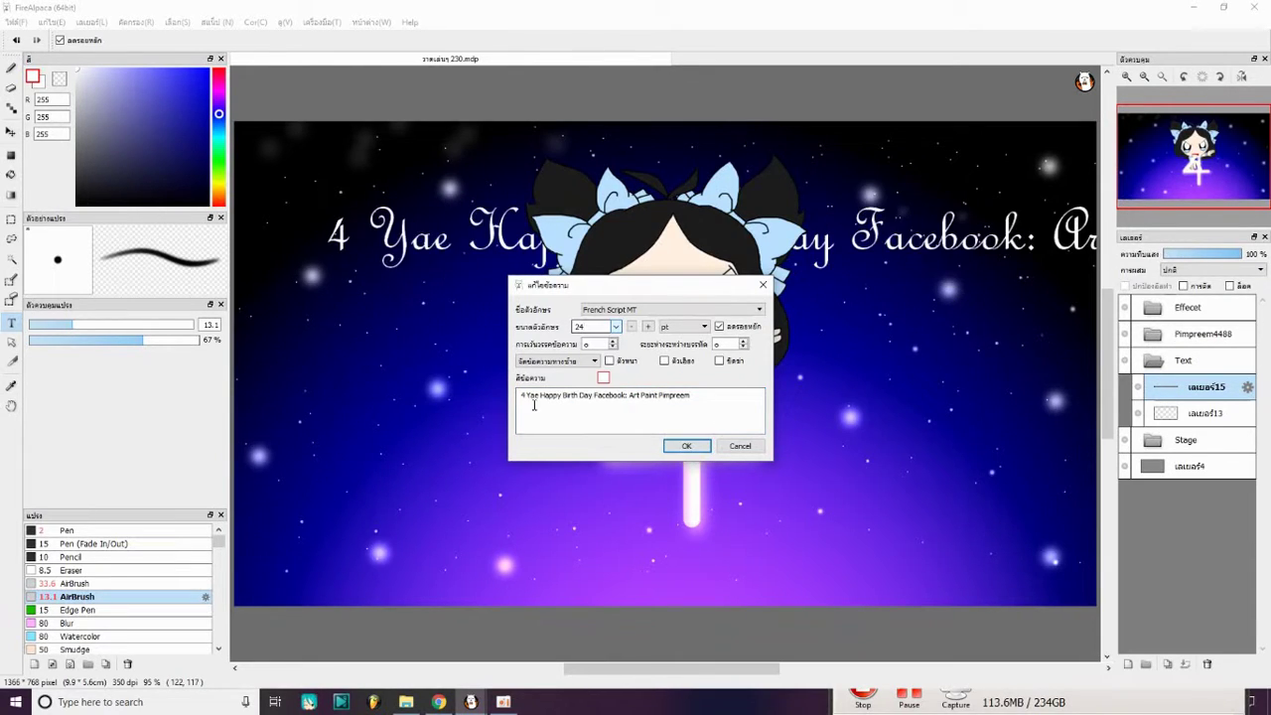
click(615, 326)
click(596, 397)
Step: Change the text line to the Broadway font at 8 pt and move it to the lower edge of the picture
click(672, 310)
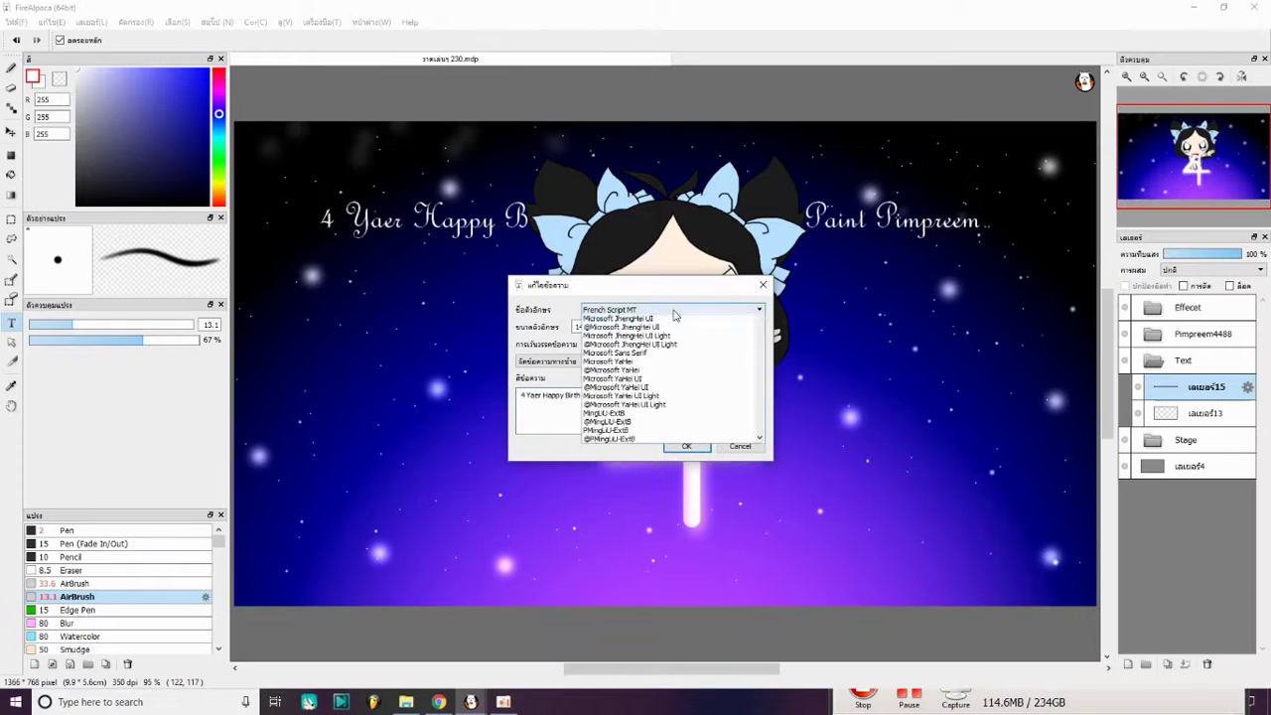
click(646, 311)
scroll(647, 312, down, 1)
click(646, 312)
click(636, 328)
click(616, 327)
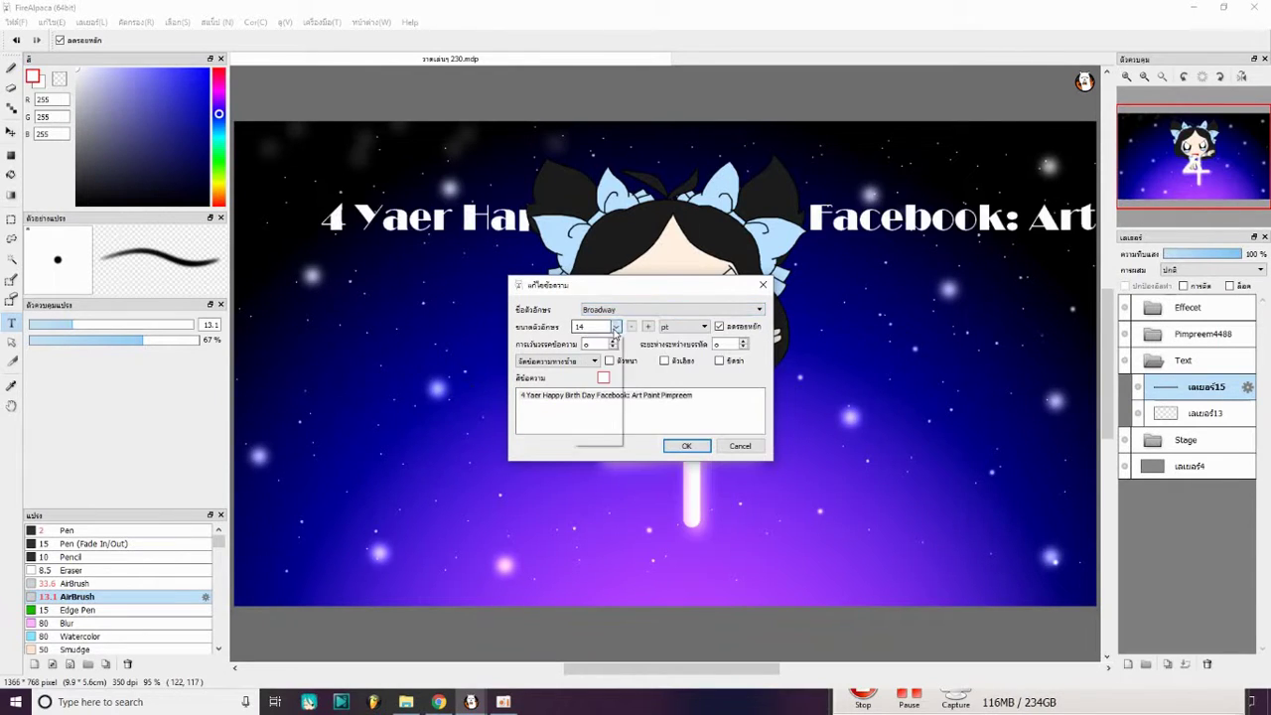
click(601, 343)
click(686, 446)
drag(820, 204, 844, 566)
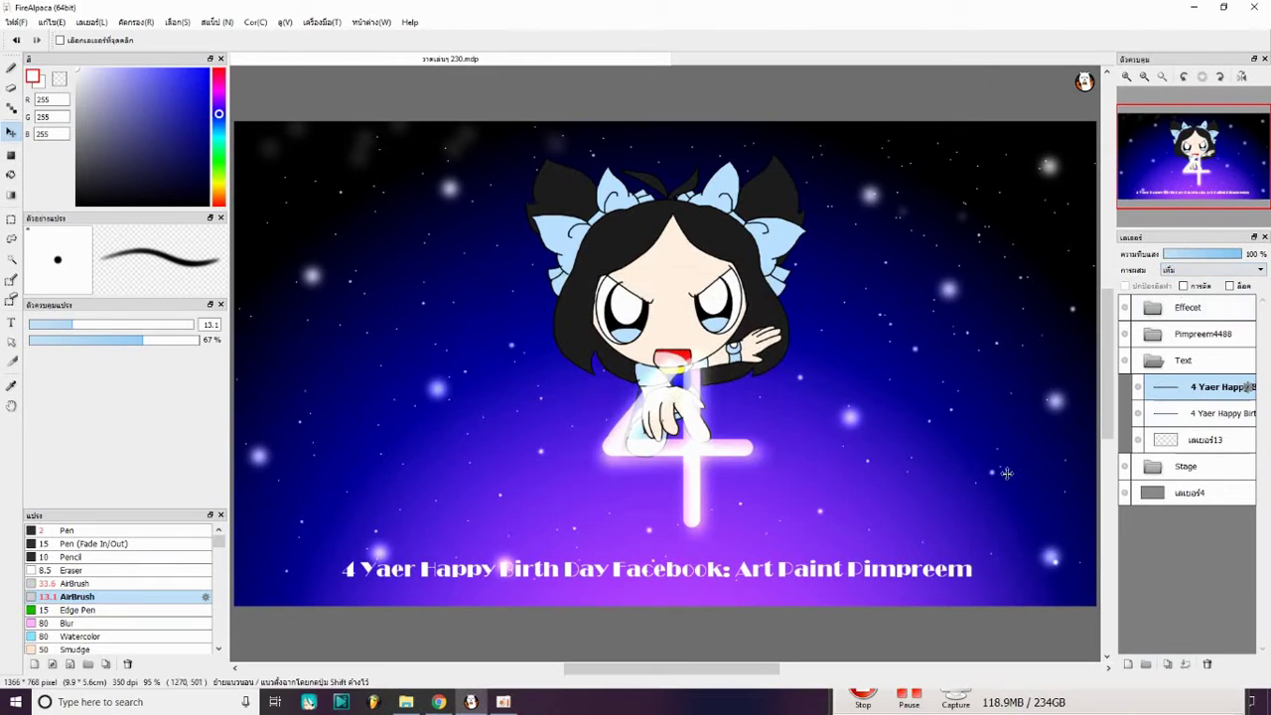
key(ctrl+shift+n)
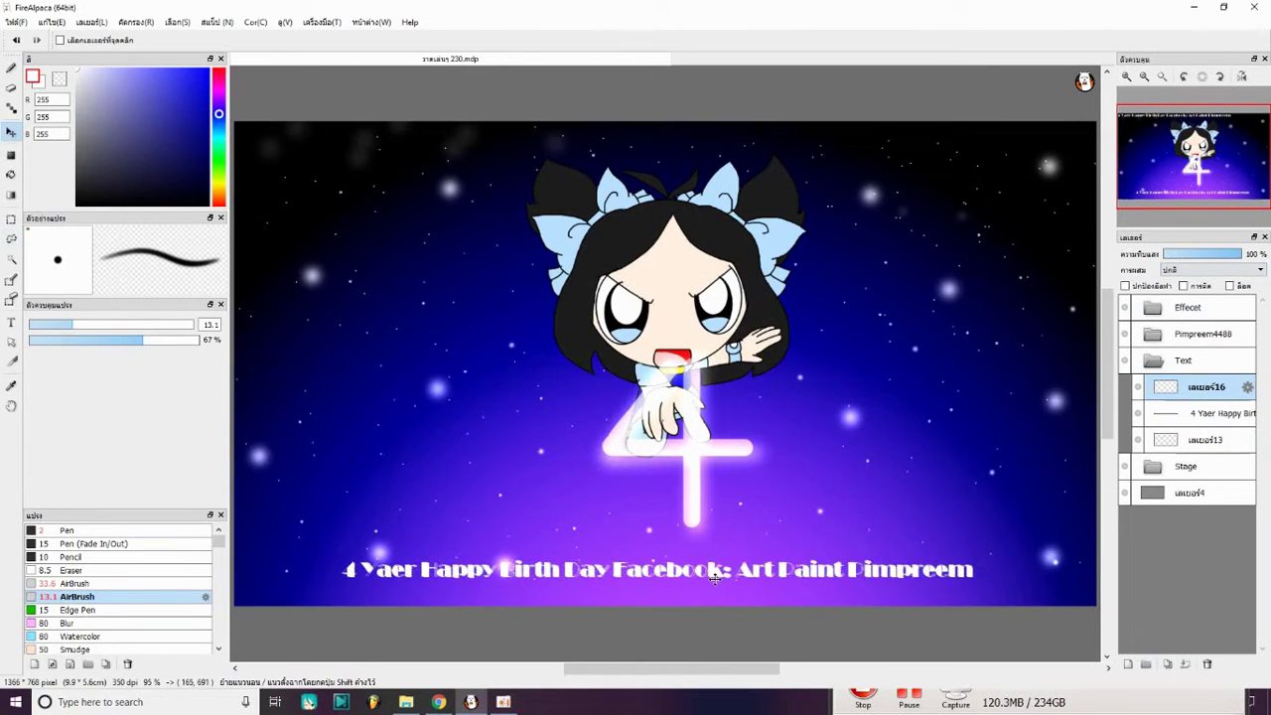
key(ctrl+shift+n)
key(b)
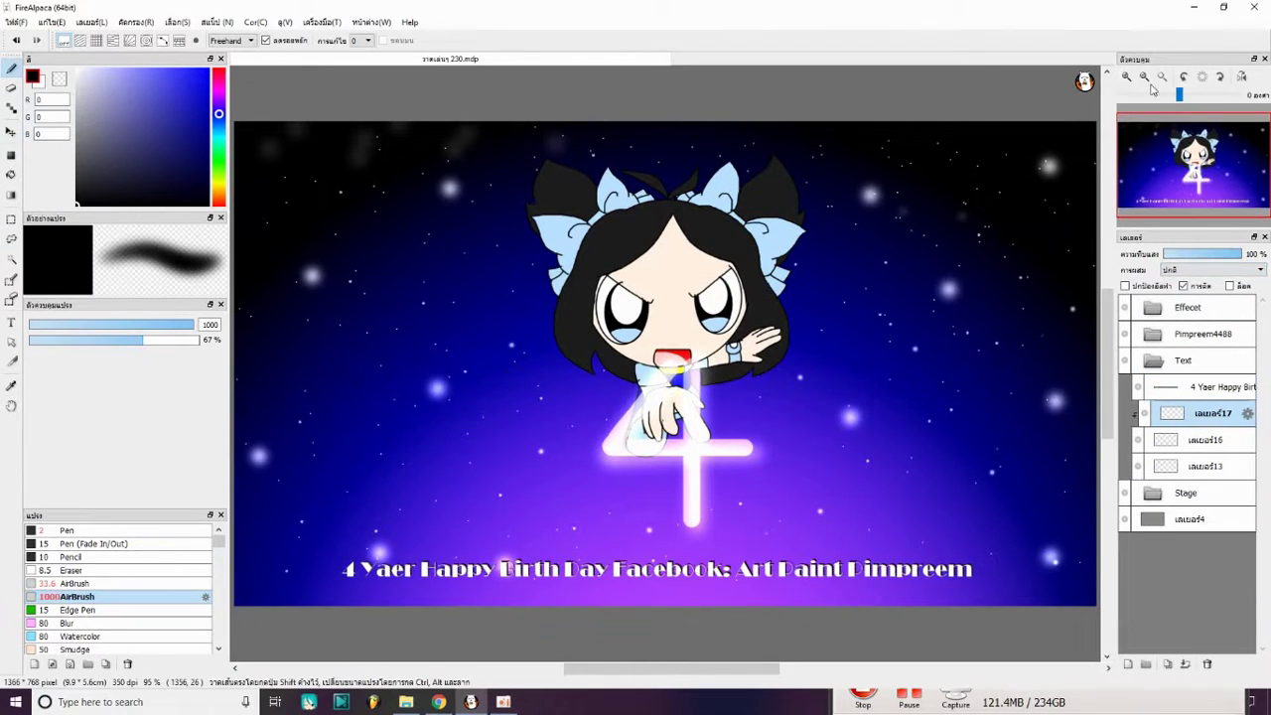
scroll(775, 407, up, 1)
scroll(774, 406, down, 1)
click(1184, 360)
key(v)
drag(846, 584, 846, 150)
key(ctrl+z)
key(ctrl+z)
key(ctrl+z)
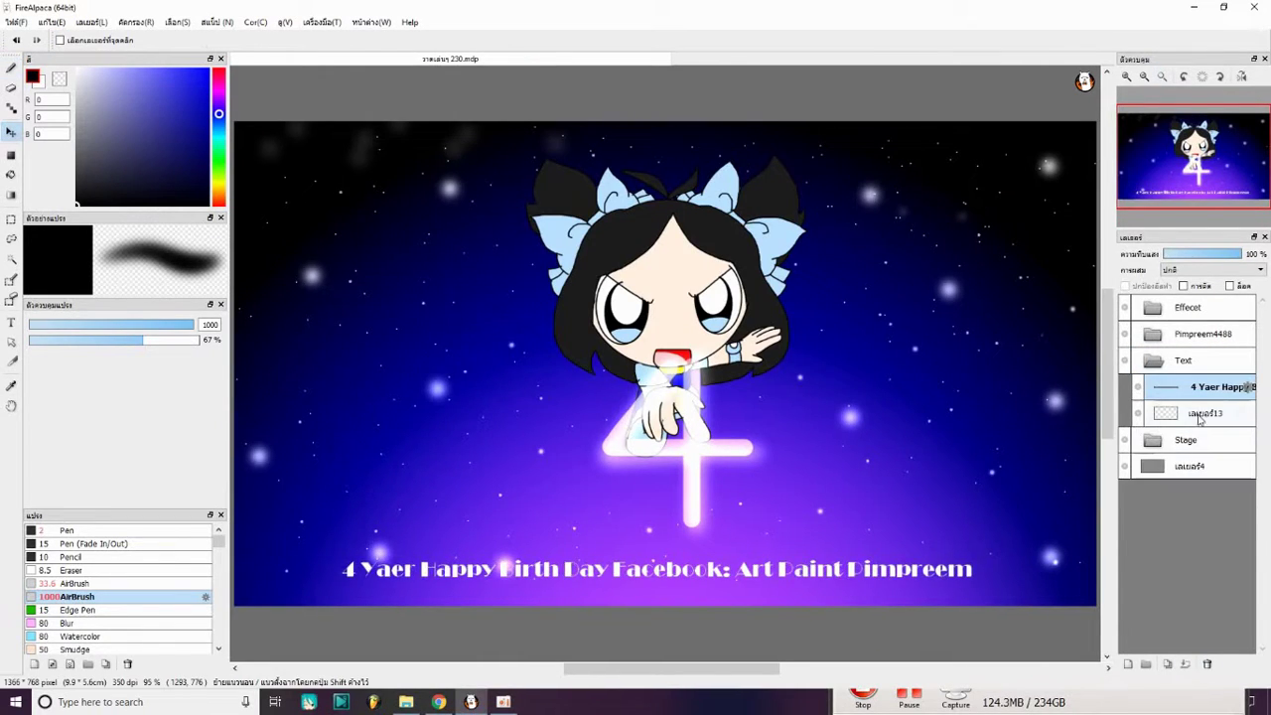
Step: Widen the spacing in the text line with extra spaces around "Yaer" and before "Facebook"
double_click(1241, 386)
click(542, 395)
click(603, 396)
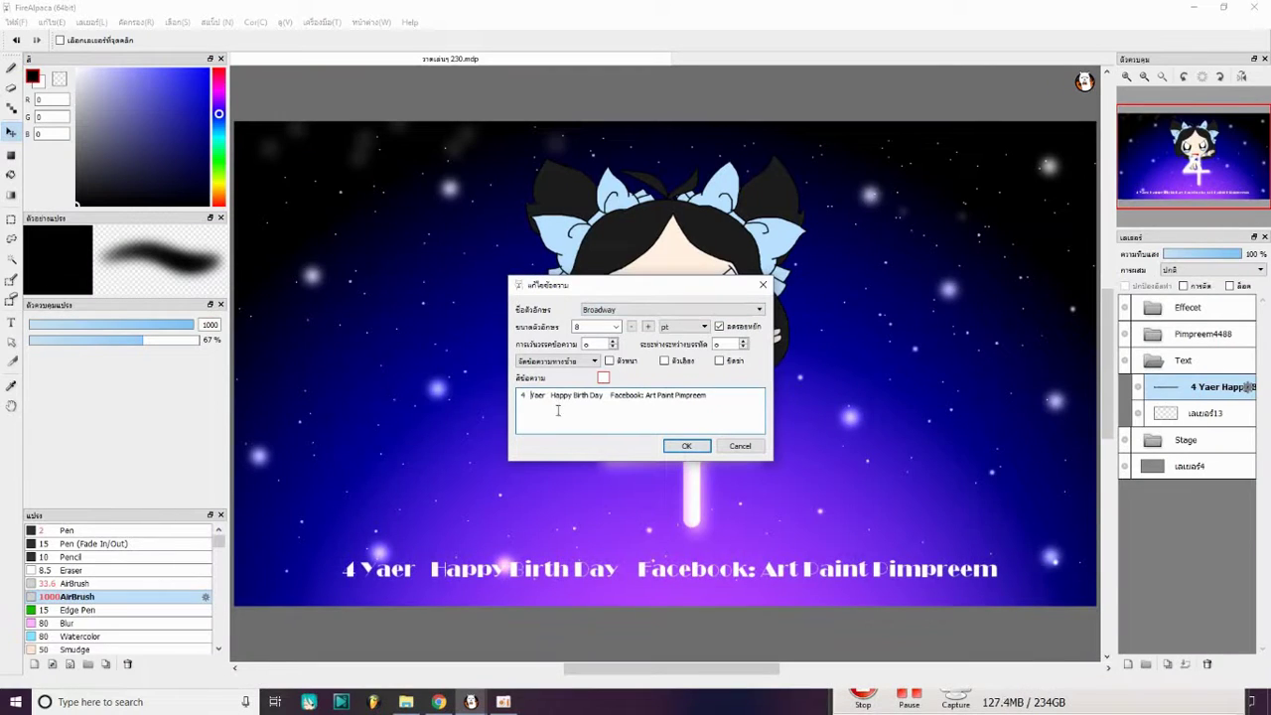
click(686, 446)
Step: Try a white and light-blue gradient on the clipped layer below the text, and delete the two extra layers
key(ctrl+y)
key(ctrl+y)
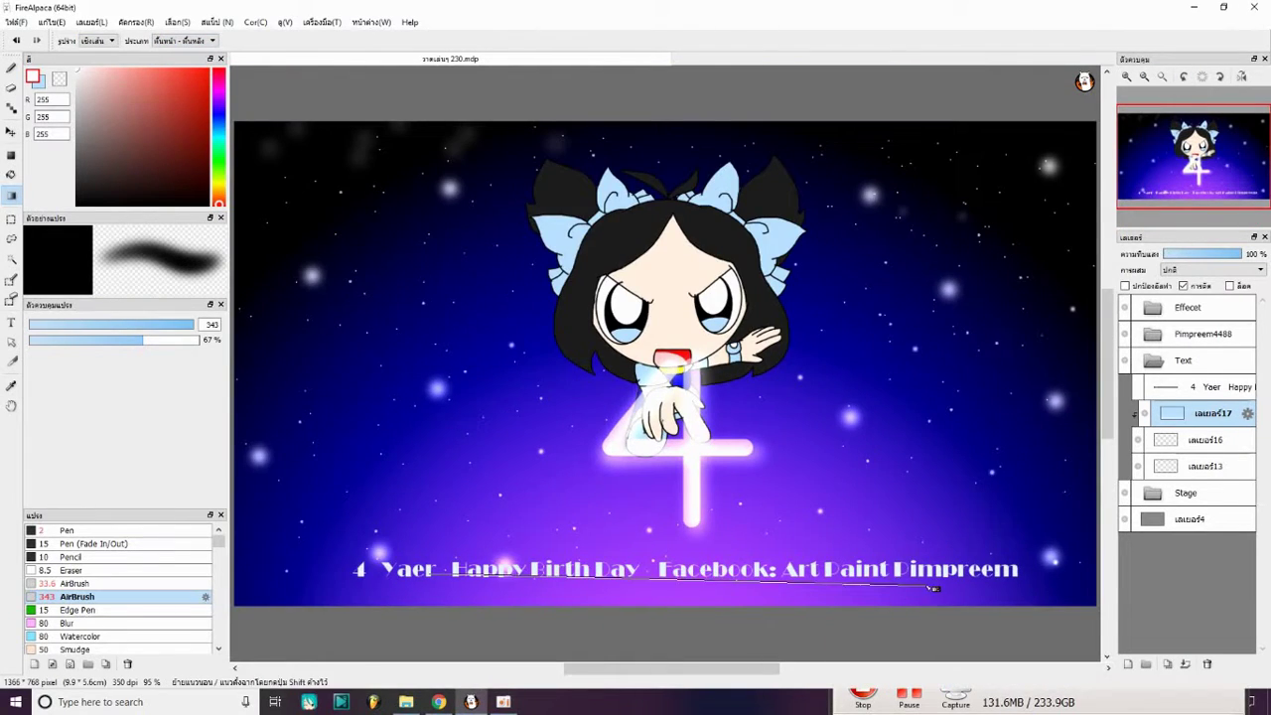
scroll(513, 560, down, 2)
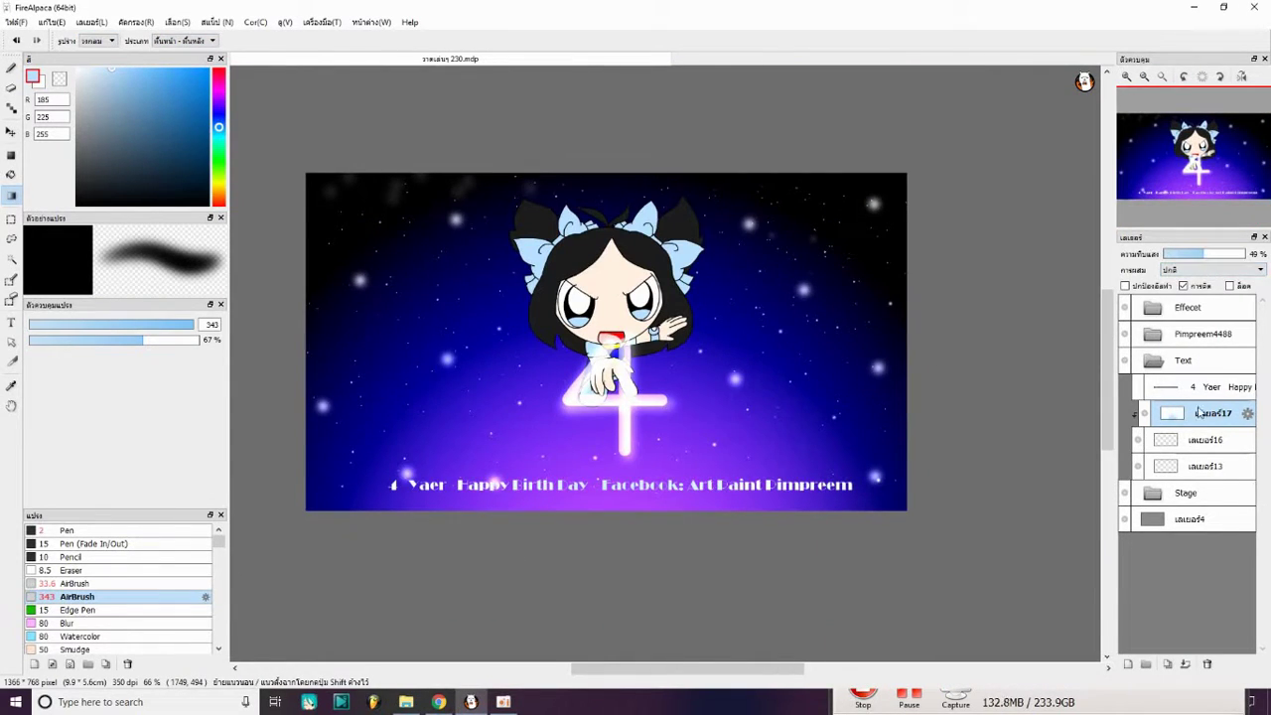
click(1207, 663)
click(1207, 663)
Step: Try the Garamond and SimSun-ExtB fonts on the text line, and delete the text layer
double_click(1212, 386)
click(672, 309)
click(656, 316)
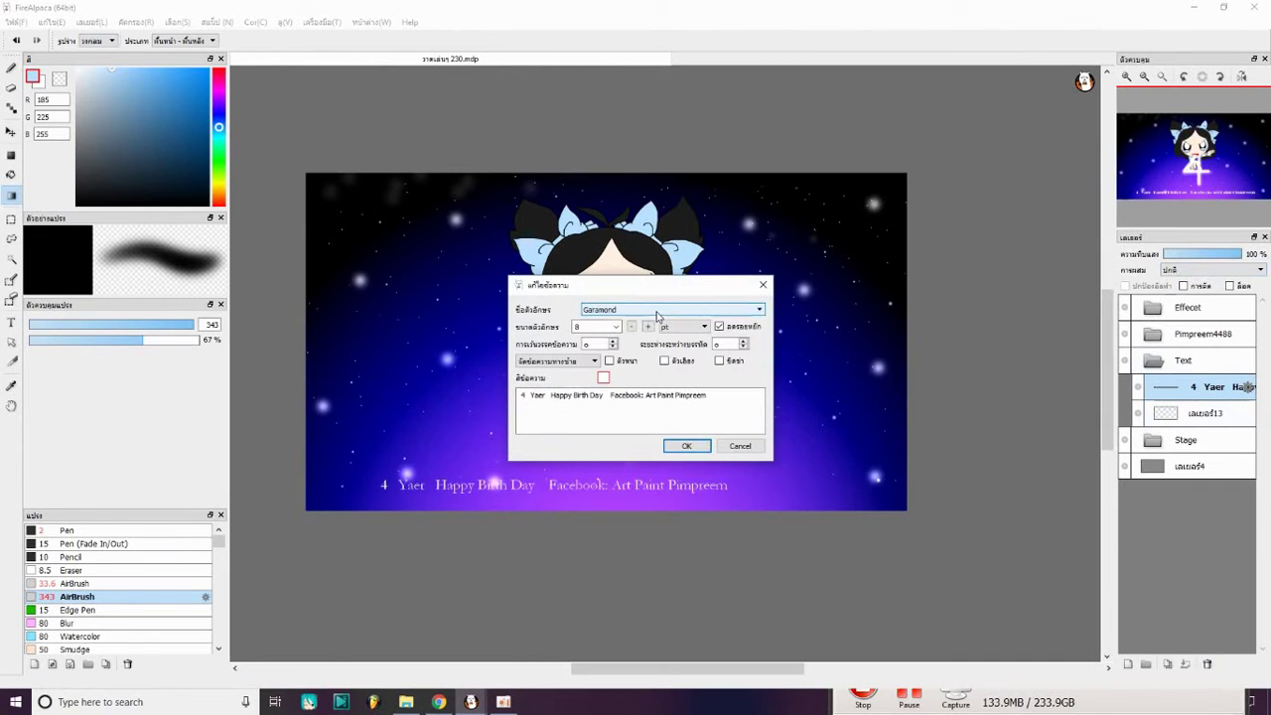
click(656, 312)
scroll(653, 490, down, 2)
click(655, 440)
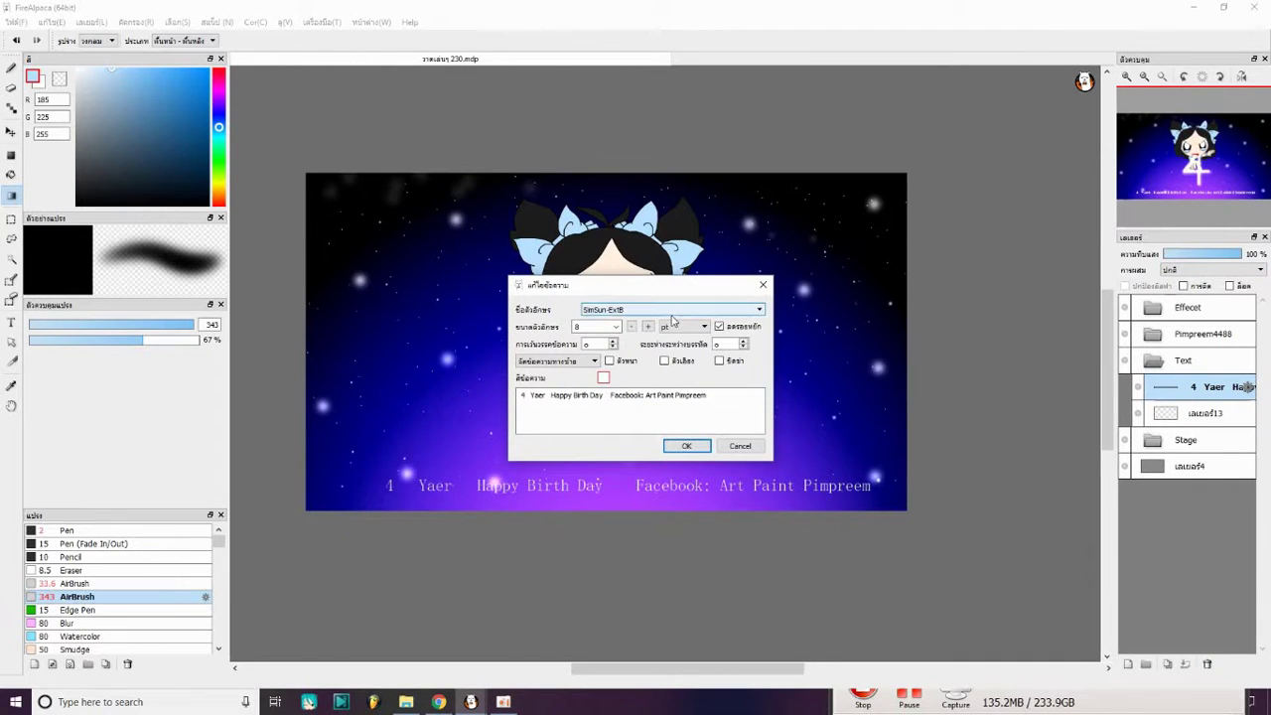
click(686, 445)
click(1207, 664)
Step: Handwrite "4 Yaer" in white with the size 5 Pen in the lower-left corner of the picture
click(67, 530)
scroll(330, 407, up, 3)
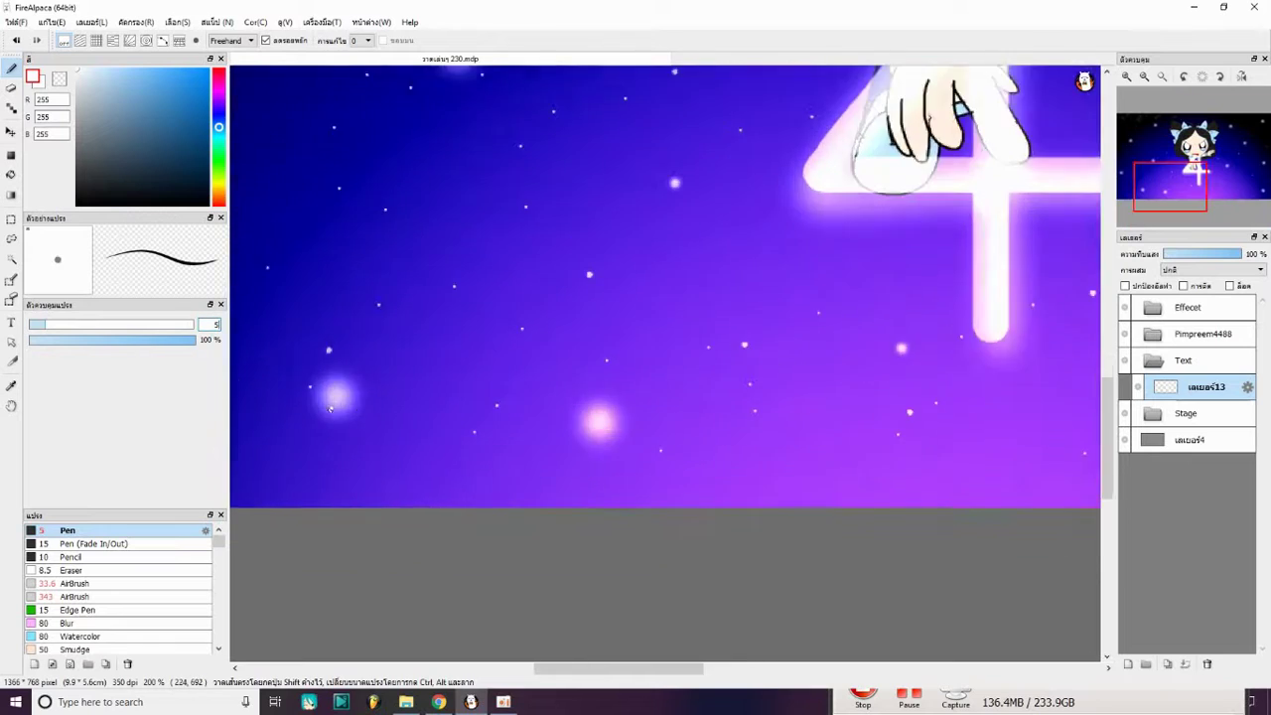
scroll(330, 407, left, 5)
drag(328, 328, 392, 442)
mouse_move(559, 338)
mouse_down()
mouse_move(608, 342)
mouse_move(636, 427)
mouse_move(755, 437)
mouse_up()
scroll(641, 375, down, 4)
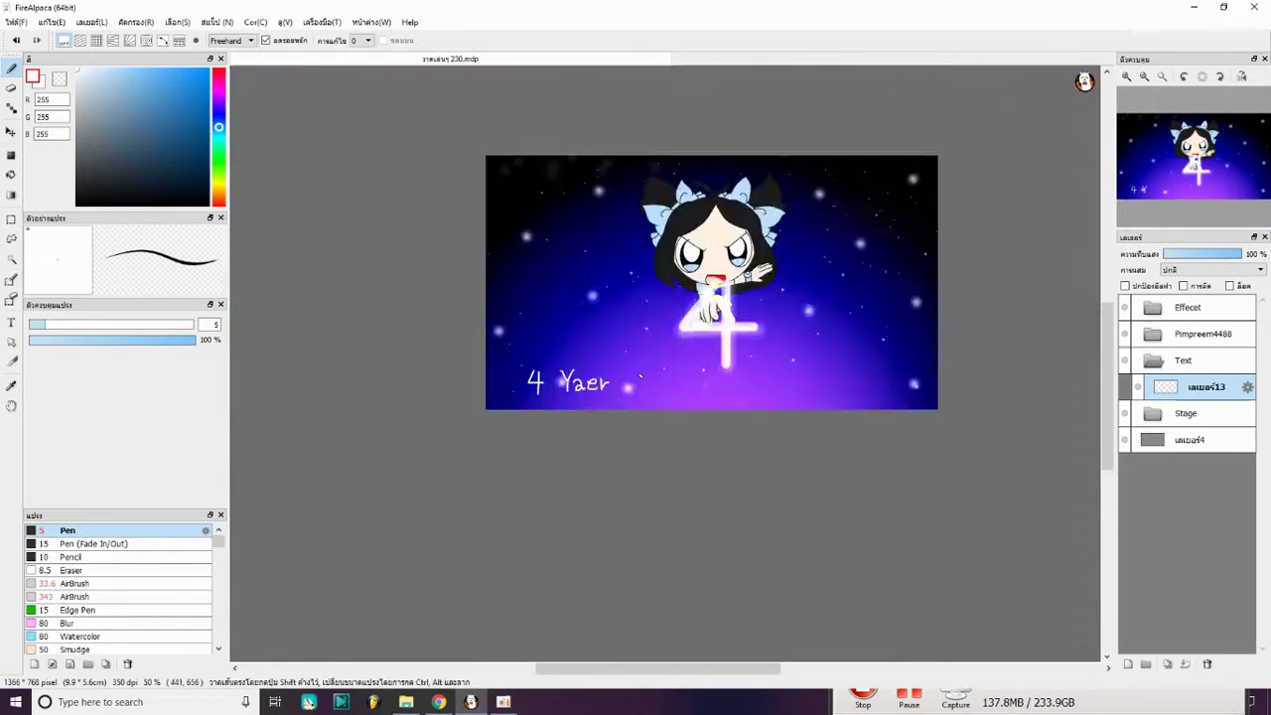
Step: Handwrite "Facebook:" in white after "4 Yaer" along the lower edge of the picture
scroll(641, 376, up, 3)
drag(559, 426, 638, 334)
drag(562, 380, 631, 375)
scroll(672, 397, up, 1)
mouse_move(585, 402)
mouse_down()
mouse_move(616, 466)
mouse_move(675, 467)
mouse_up()
drag(770, 397, 774, 467)
drag(794, 437, 865, 463)
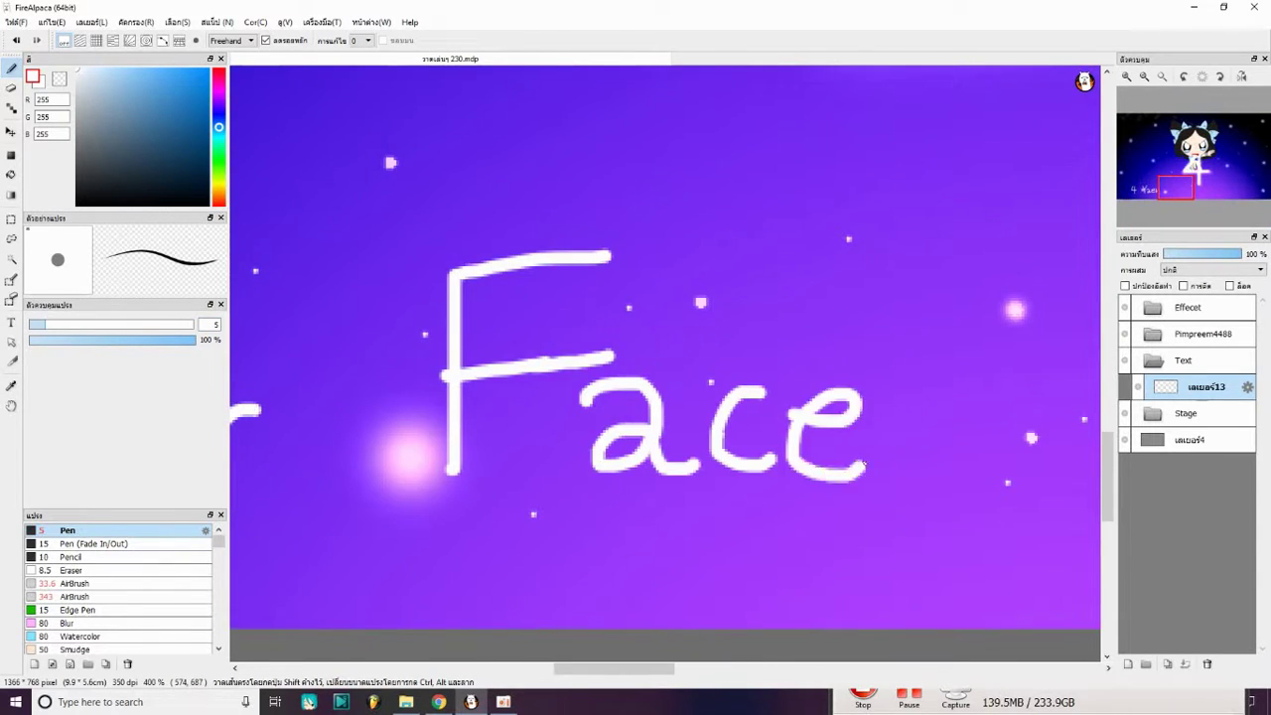
scroll(865, 464, down, 1)
scroll(865, 464, right, 3)
drag(577, 282, 599, 444)
drag(774, 405, 824, 451)
scroll(774, 405, down, 3)
scroll(905, 497, up, 1)
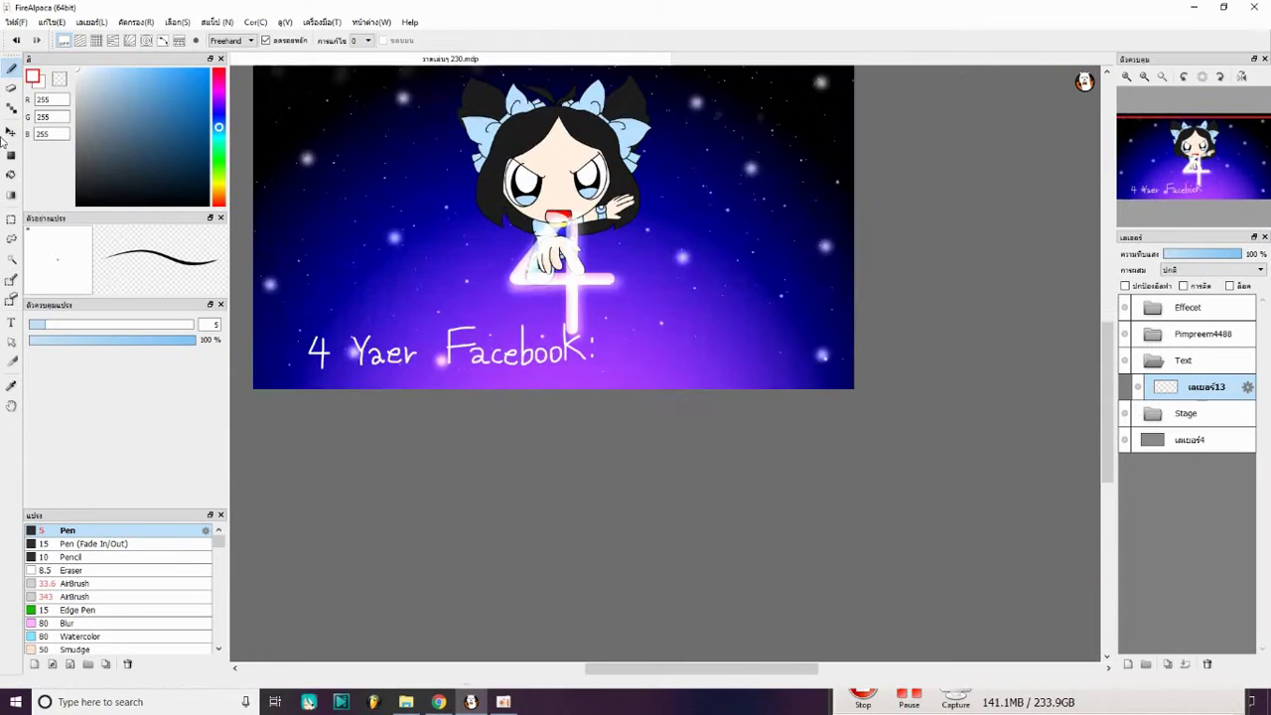
Step: Handwrite "Art" in white after "Facebook:"
scroll(905, 496, up, 2)
scroll(652, 373, down, 2)
mouse_move(586, 374)
mouse_down()
mouse_move(651, 373)
mouse_move(691, 288)
mouse_up()
scroll(655, 338, up, 2)
drag(723, 175, 724, 393)
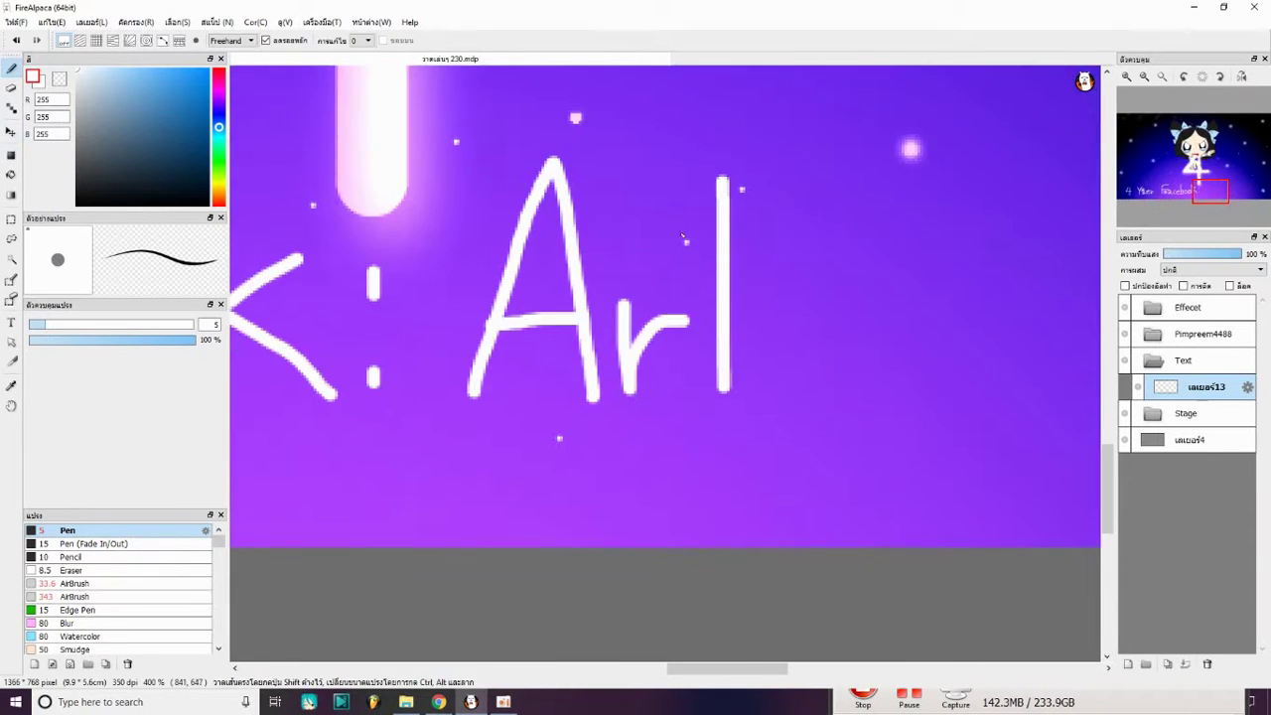
drag(628, 235, 733, 234)
Step: Handwrite "Paint" in white after "Art" and shift the lettering left to make room for another word
drag(784, 331, 846, 222)
scroll(793, 326, up, 1)
scroll(793, 326, down, 1)
drag(660, 189, 665, 249)
drag(711, 332, 758, 328)
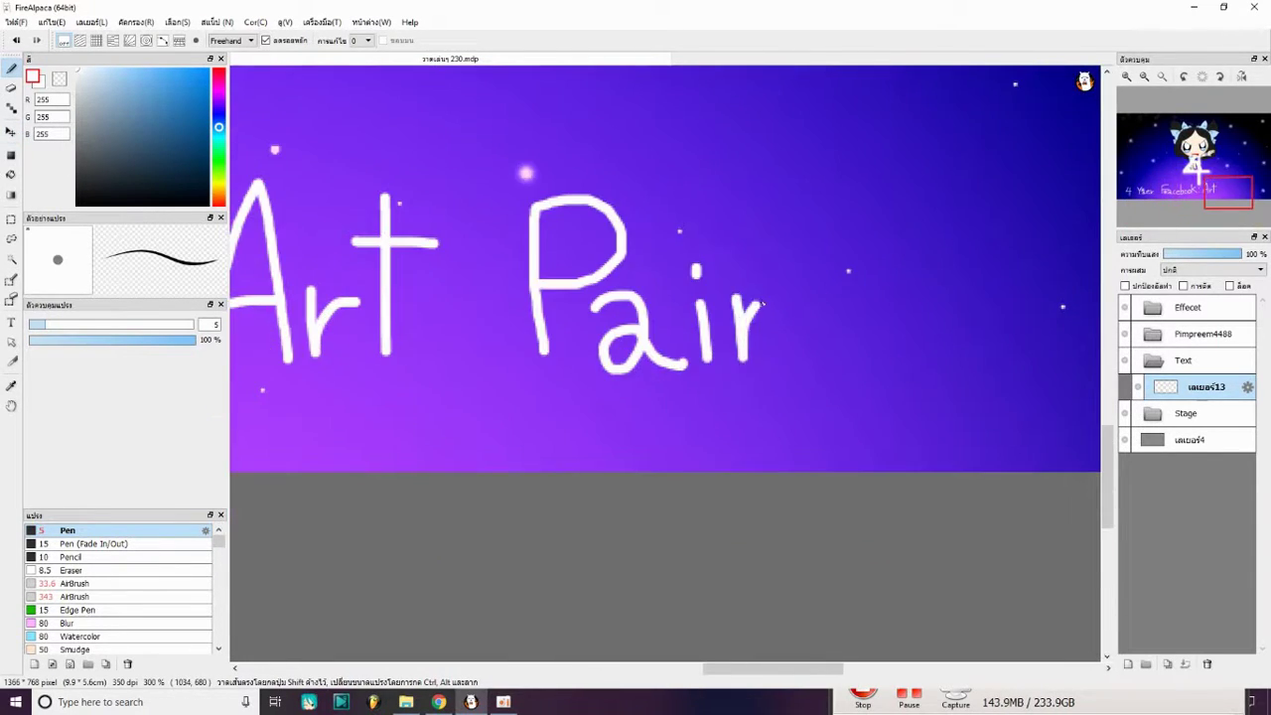
scroll(694, 378, down, 1)
drag(666, 341, 666, 454)
drag(630, 368, 752, 368)
scroll(676, 370, down, 5)
key(v)
scroll(695, 362, up, 4)
Step: Handwrite the last word of the page name after "Paint", moving the part from "Facebook:" onward left so it fits
key(b)
drag(685, 244, 695, 397)
drag(683, 249, 685, 317)
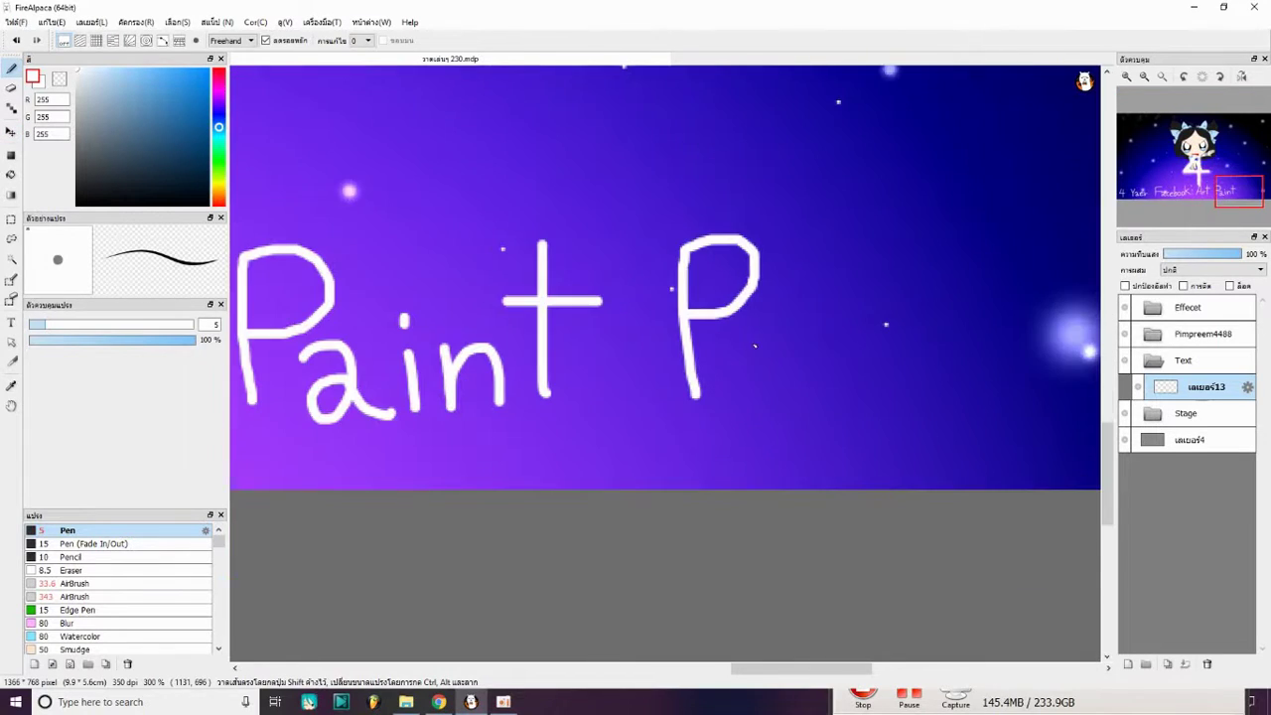
scroll(874, 395, down, 4)
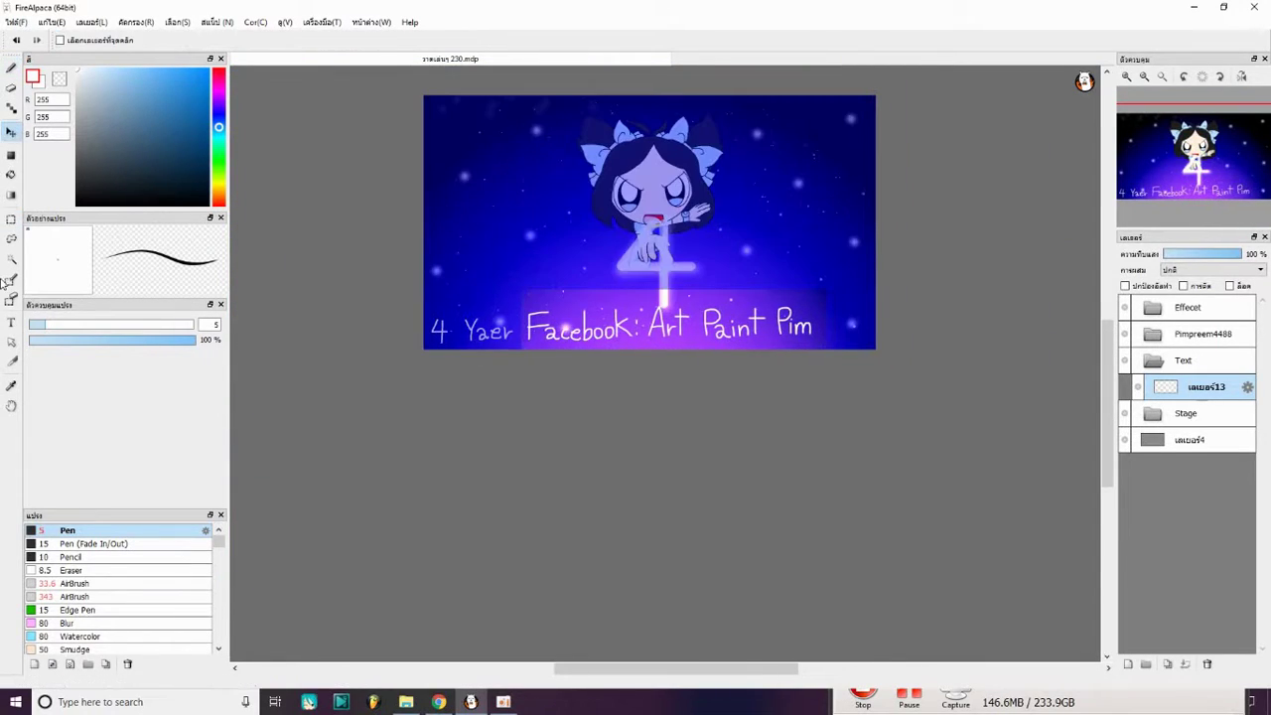
scroll(824, 328, up, 3)
scroll(959, 331, down, 1)
drag(854, 363, 873, 392)
mouse_move(919, 362)
mouse_down()
mouse_move(964, 398)
mouse_move(1081, 397)
mouse_up()
scroll(993, 377, down, 2)
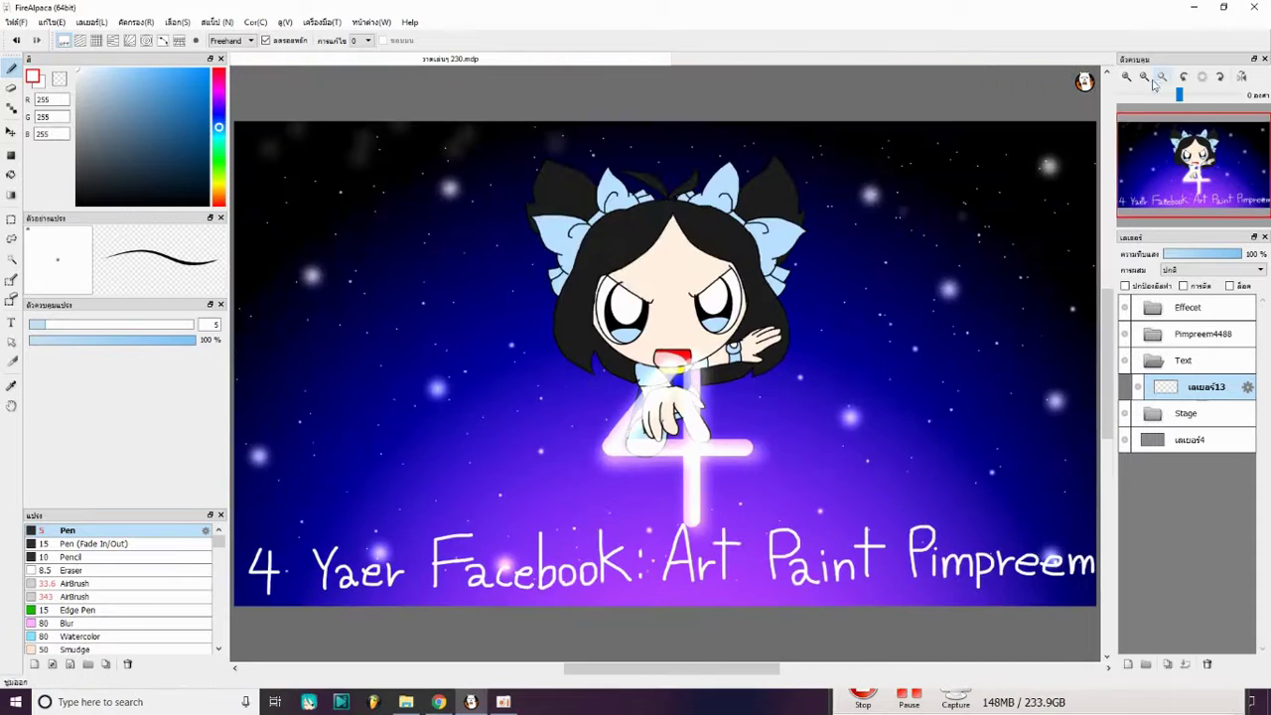
Step: Move the selected "4 Yaer" slightly right towards "Facebook:", and nudge the whole lettering slightly up and left
click(11, 217)
drag(261, 476, 314, 601)
key(v)
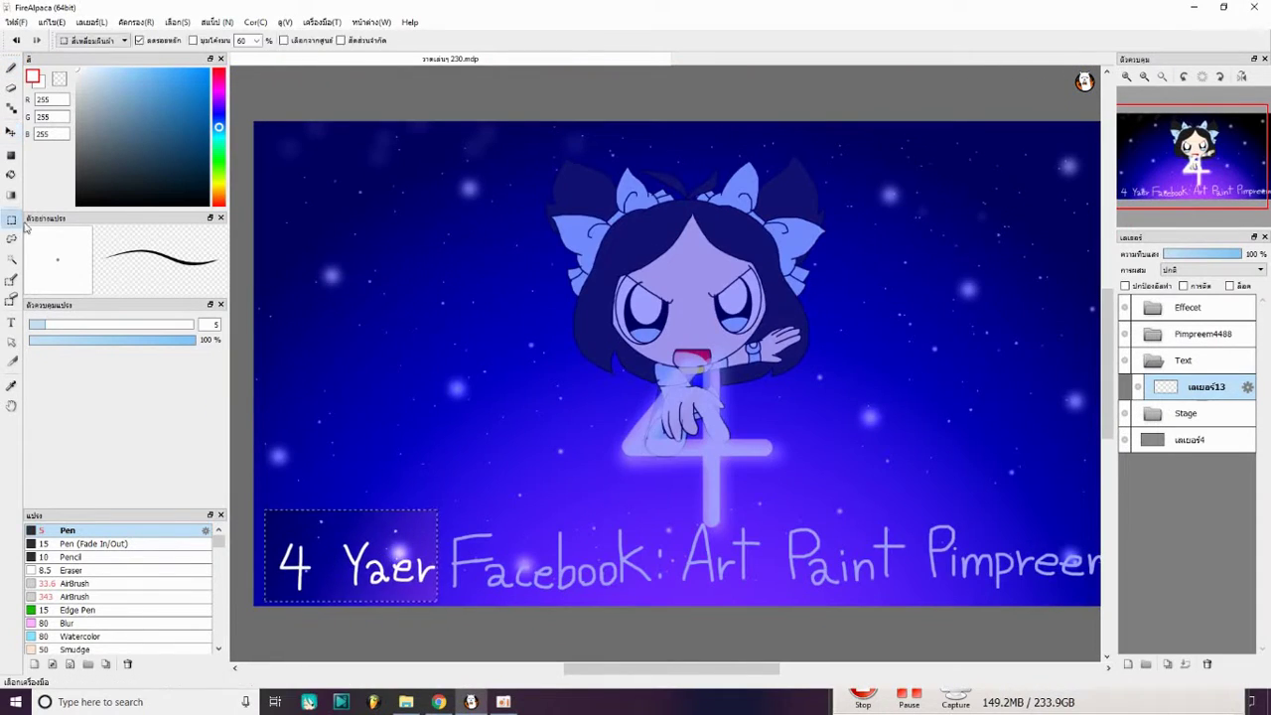
drag(270, 551, 281, 551)
scroll(708, 434, down, 3)
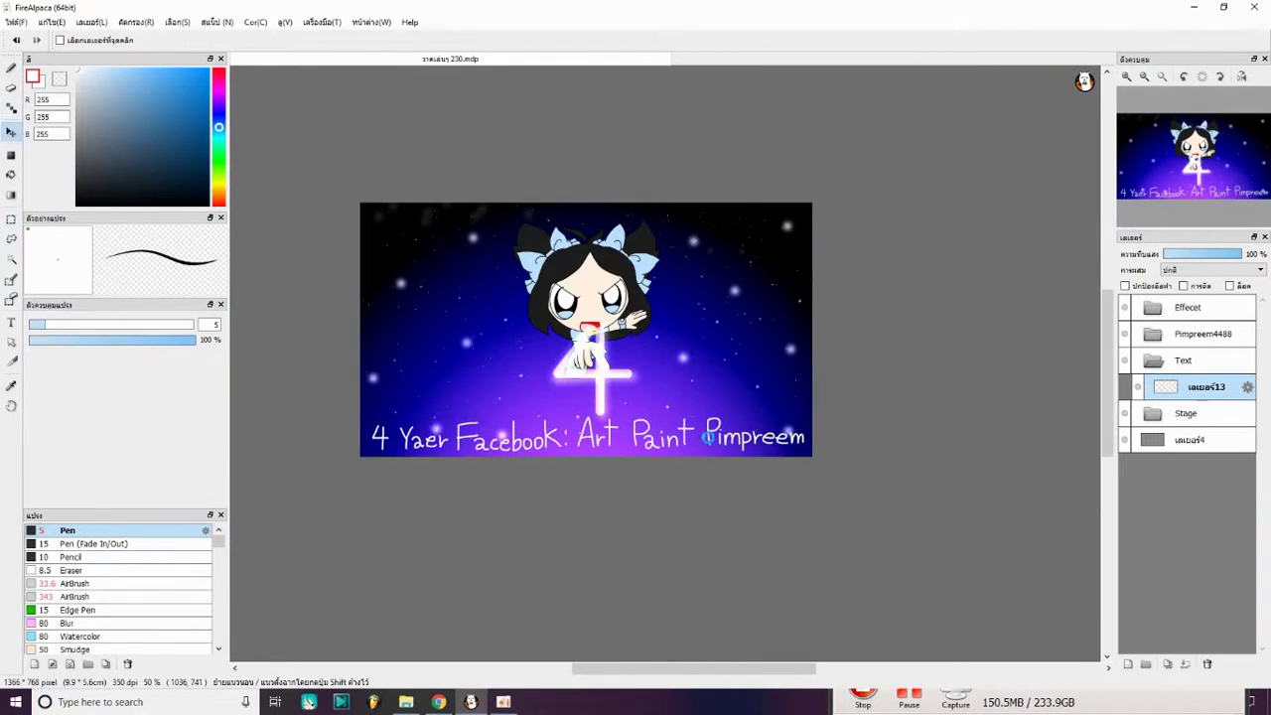
mouse_move(812, 443)
mouse_down()
mouse_move(812, 215)
mouse_move(812, 425)
mouse_up()
Step: Add a layer in Add blend mode above the lettering and paint a soft white glow along it with the size 194 AirBrush at 11%
click(1128, 663)
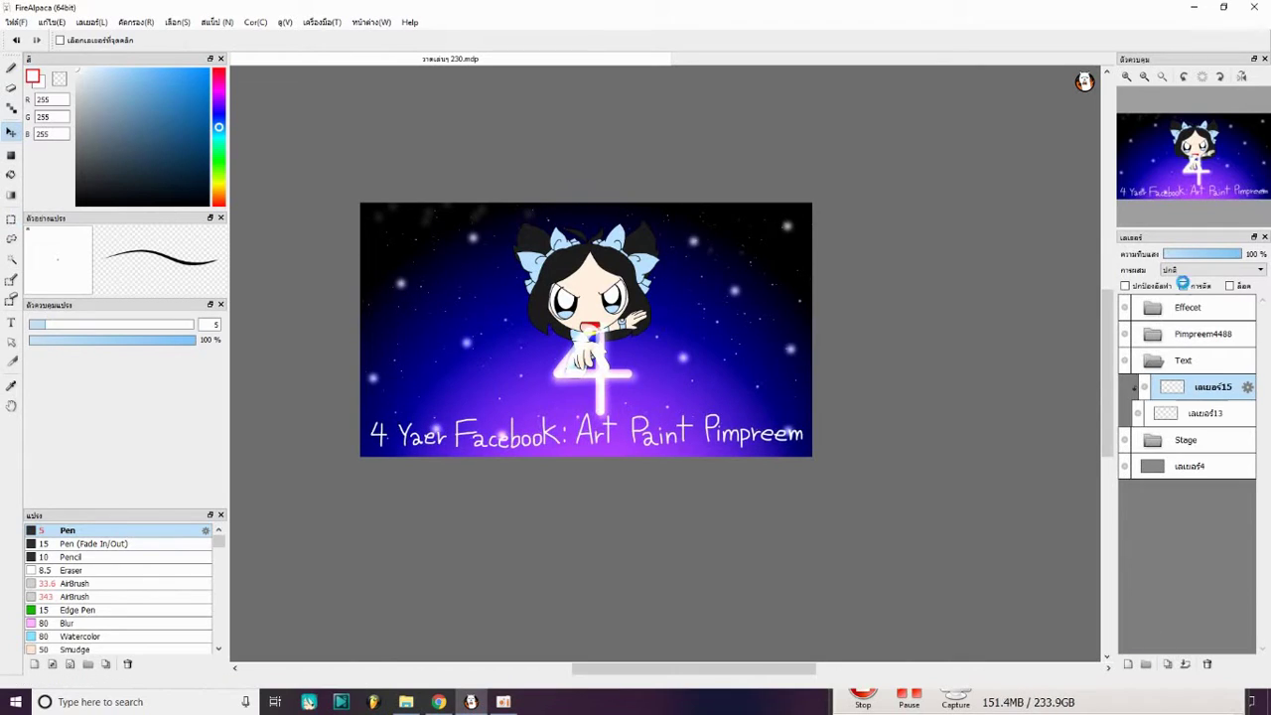
click(77, 583)
drag(126, 323, 193, 324)
drag(369, 433, 806, 432)
click(1213, 269)
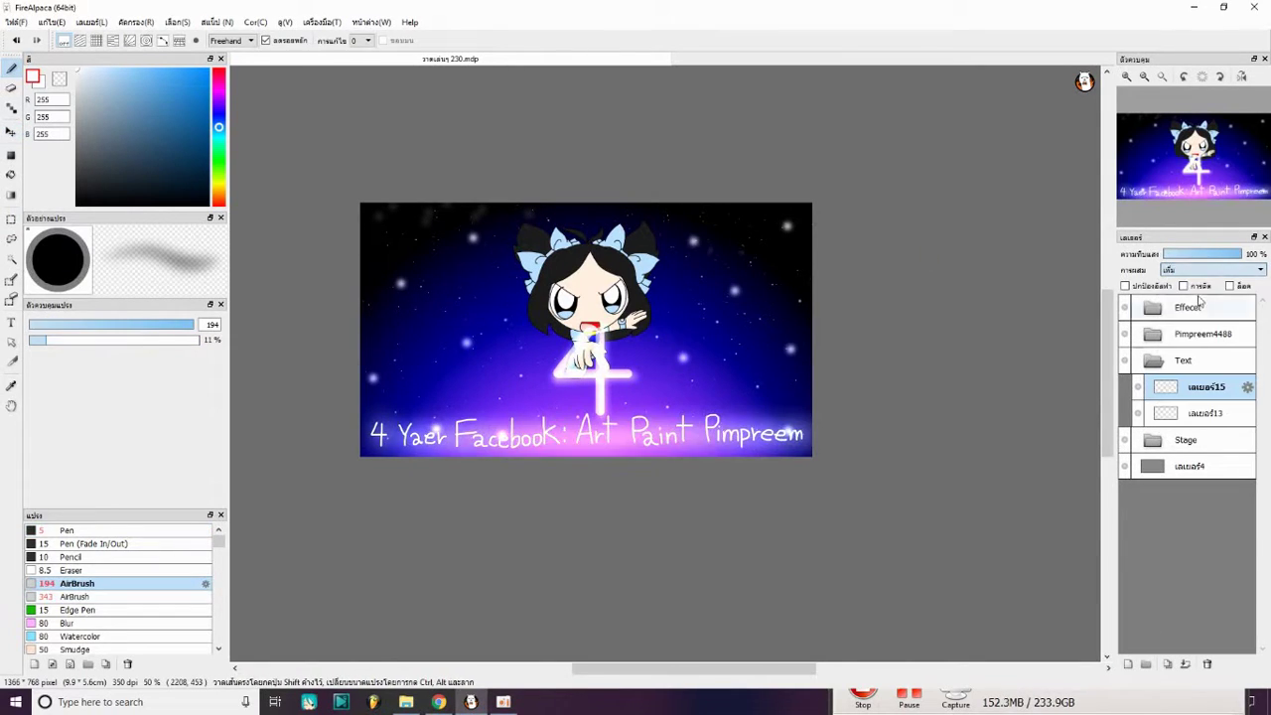
click(1206, 288)
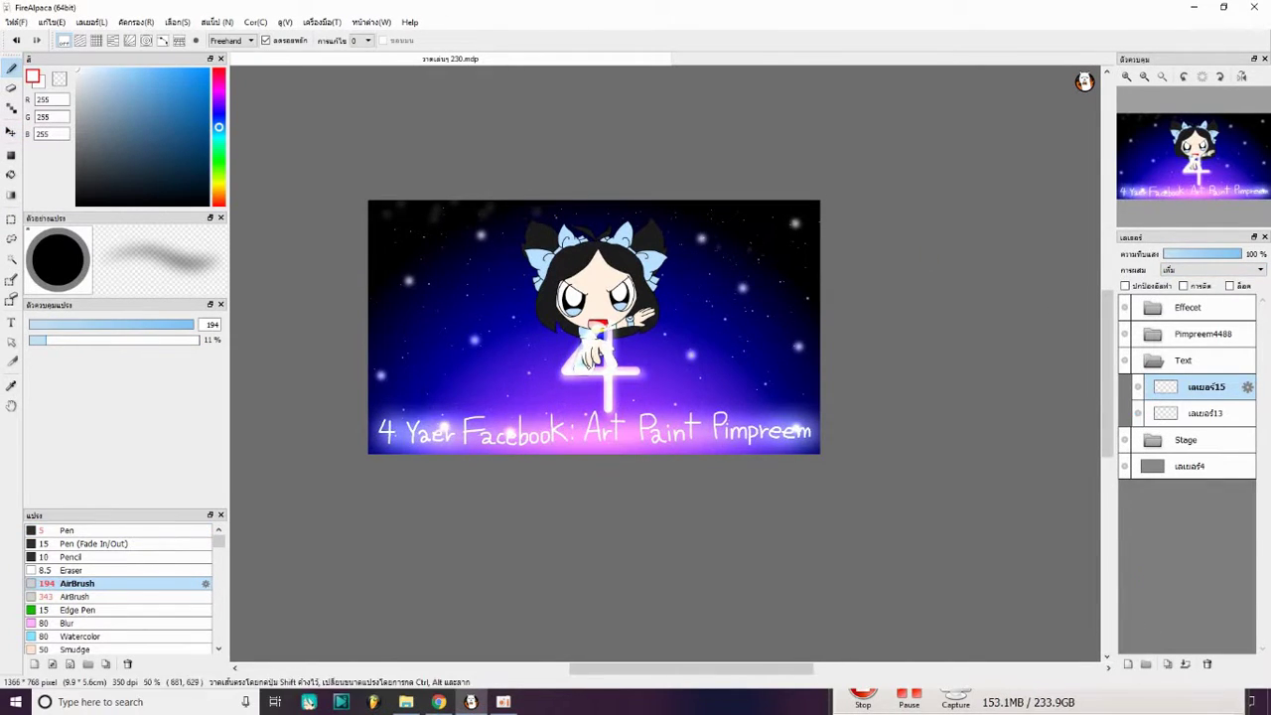
scroll(595, 328, up, 2)
Step: Collapse the Text folder and add a layer inside a new folder named Effecet above it
click(1151, 360)
click(1188, 307)
click(1128, 664)
drag(1191, 307, 1191, 363)
click(1146, 664)
double_click(1180, 360)
text(Effece)
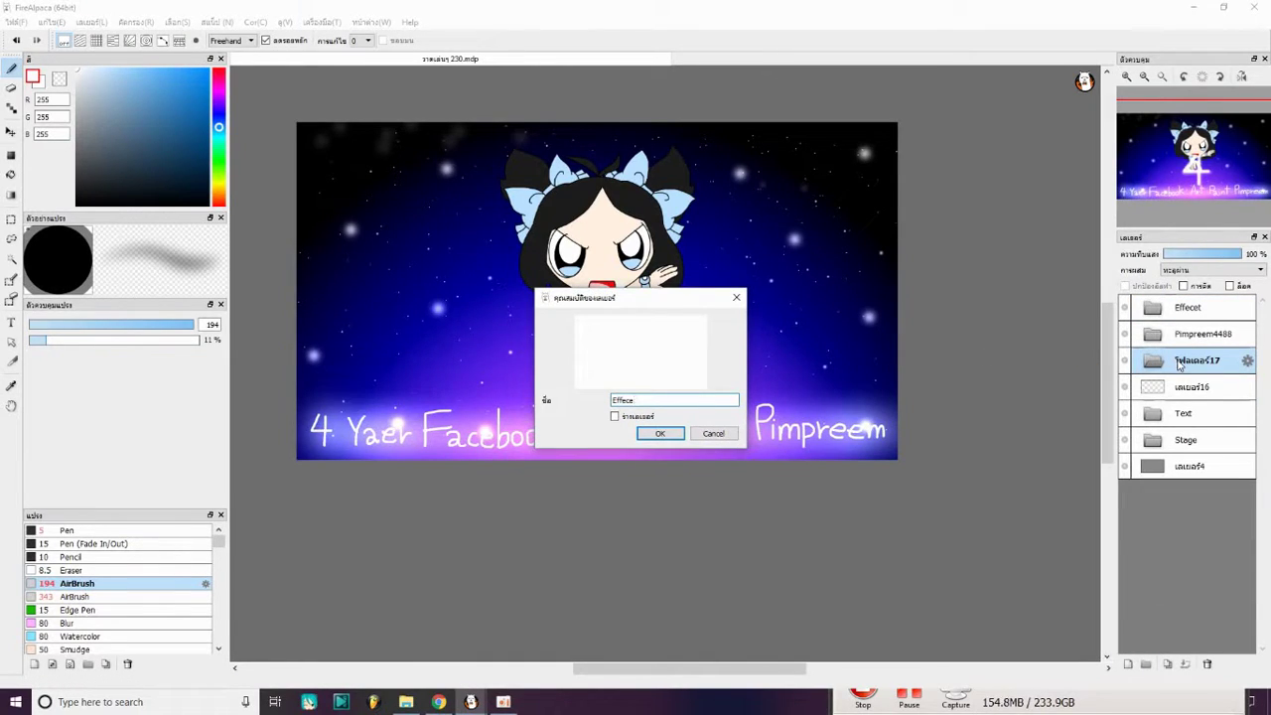
text(t)
key(Return)
Step: Try airbrushing white concentric rings around the 4 at size 34 and squashing them into flat ellipses
drag(574, 317, 235, 366)
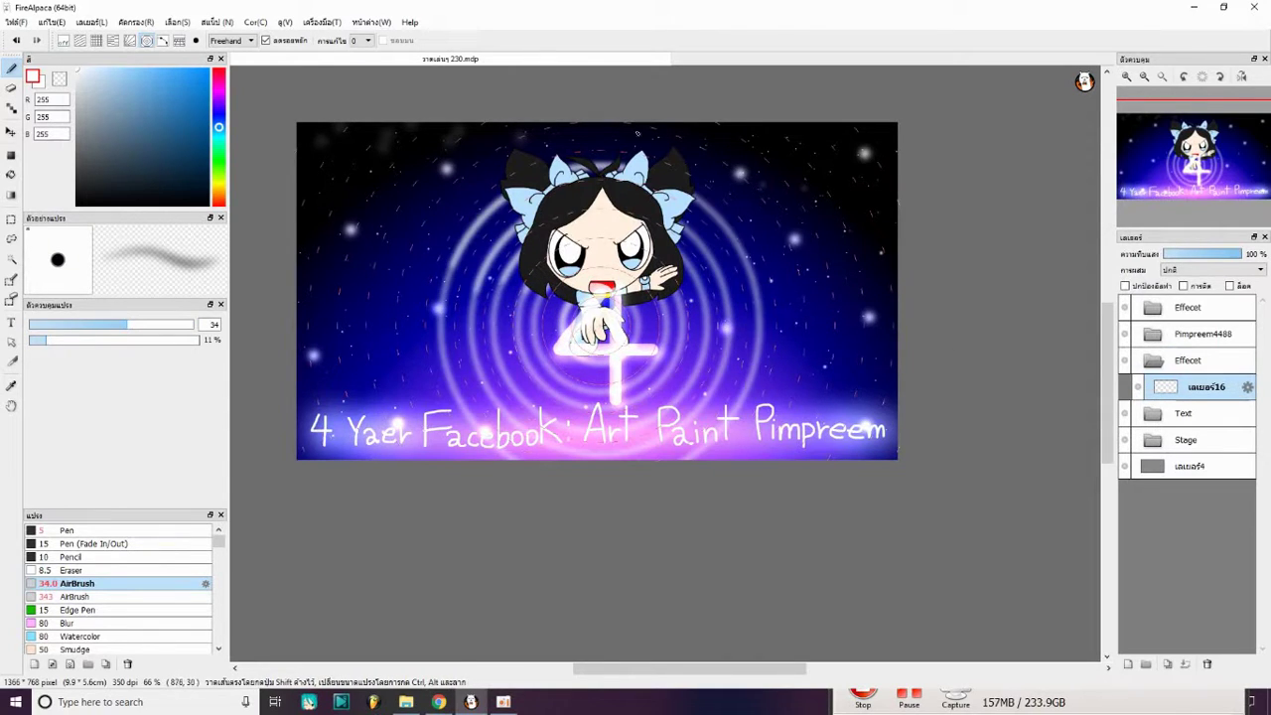
key(ctrl+t)
drag(598, 452, 617, 377)
drag(598, 175, 599, 248)
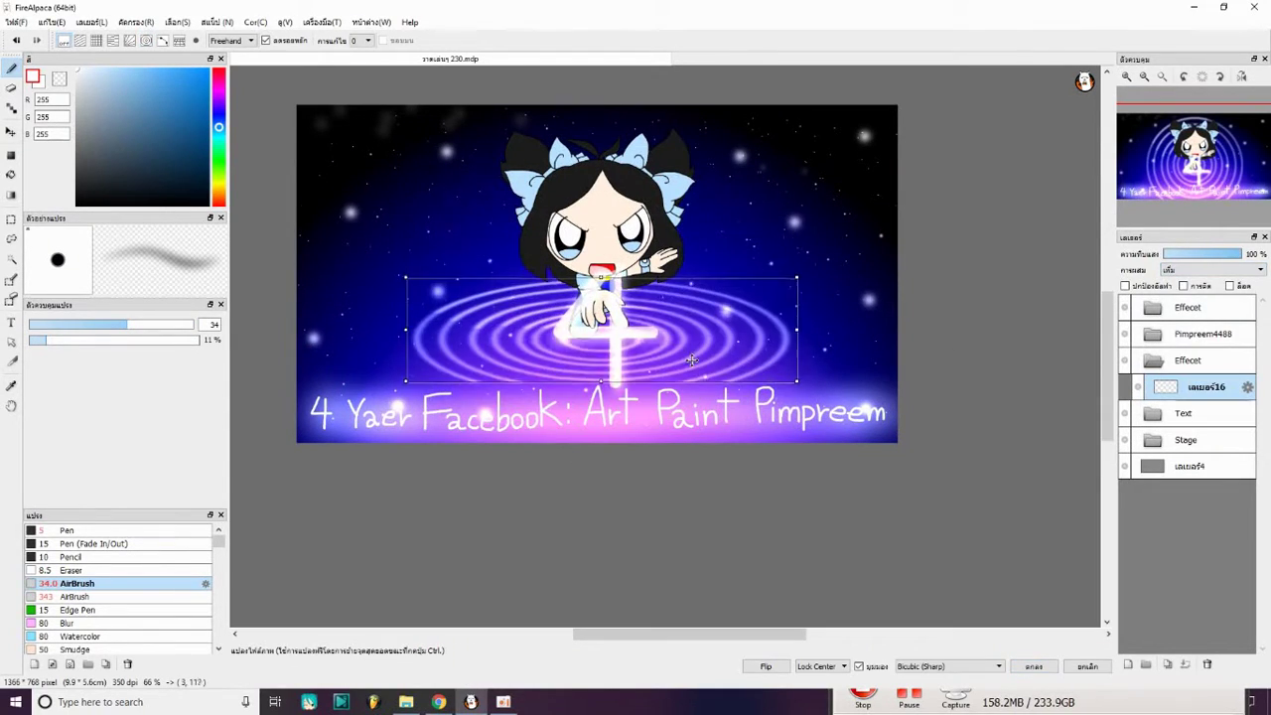
key(Escape)
key(ctrl+z)
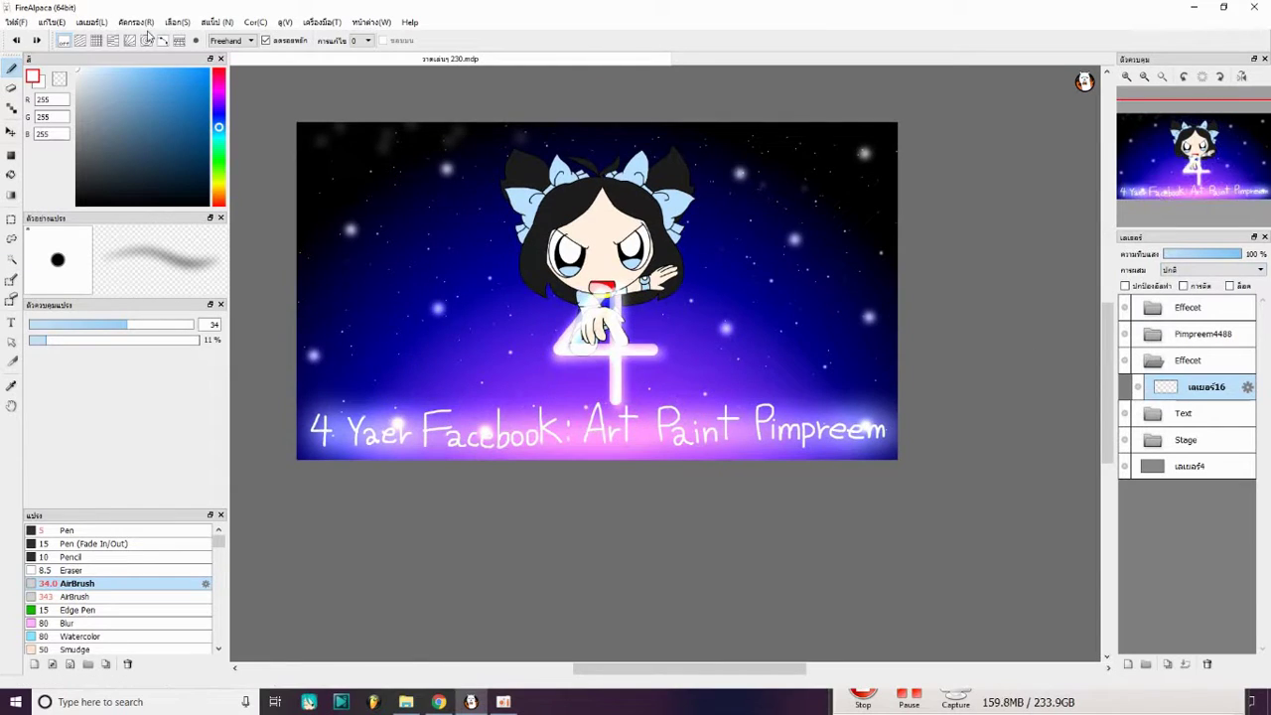
Step: Airbrush white concentric rings around the 4 using circular snap, flatten them into wide ellipses below the girl, and add a layer above
click(146, 39)
mouse_move(562, 324)
mouse_down()
mouse_move(574, 298)
mouse_move(536, 298)
mouse_move(616, 238)
mouse_move(452, 212)
mouse_up()
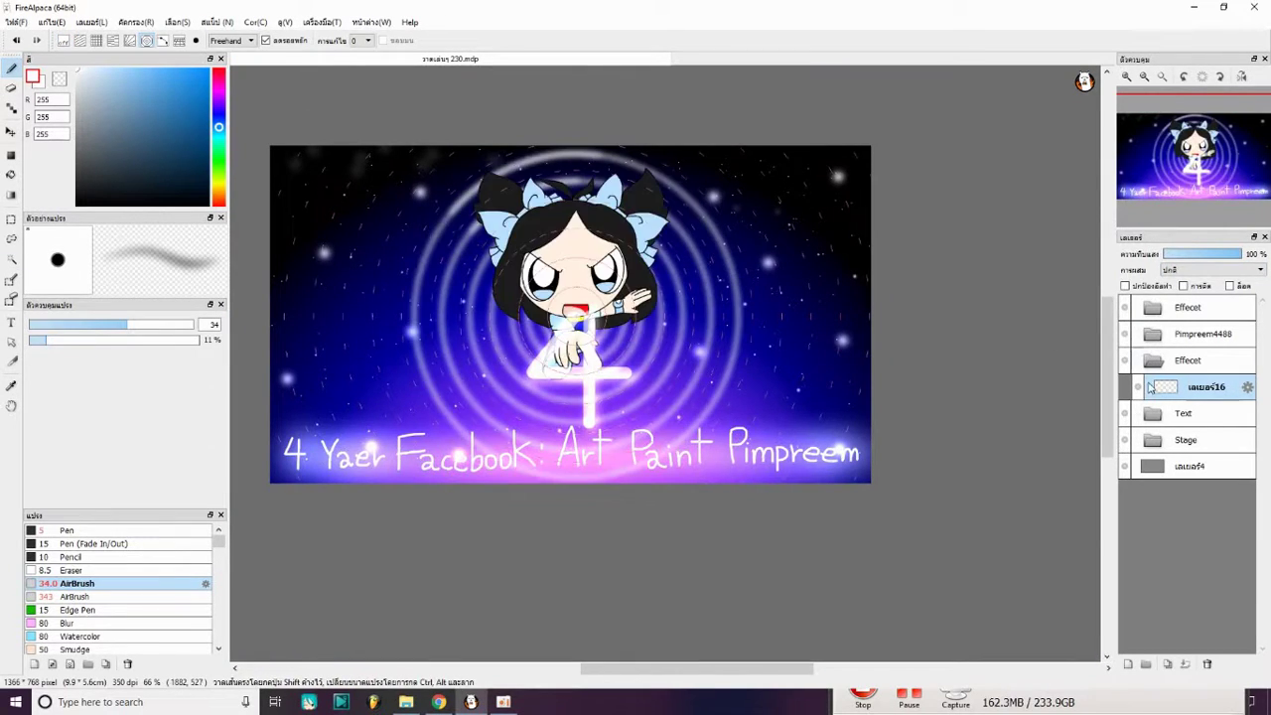
key(ctrl+t)
drag(574, 147, 574, 319)
click(1034, 666)
click(1128, 664)
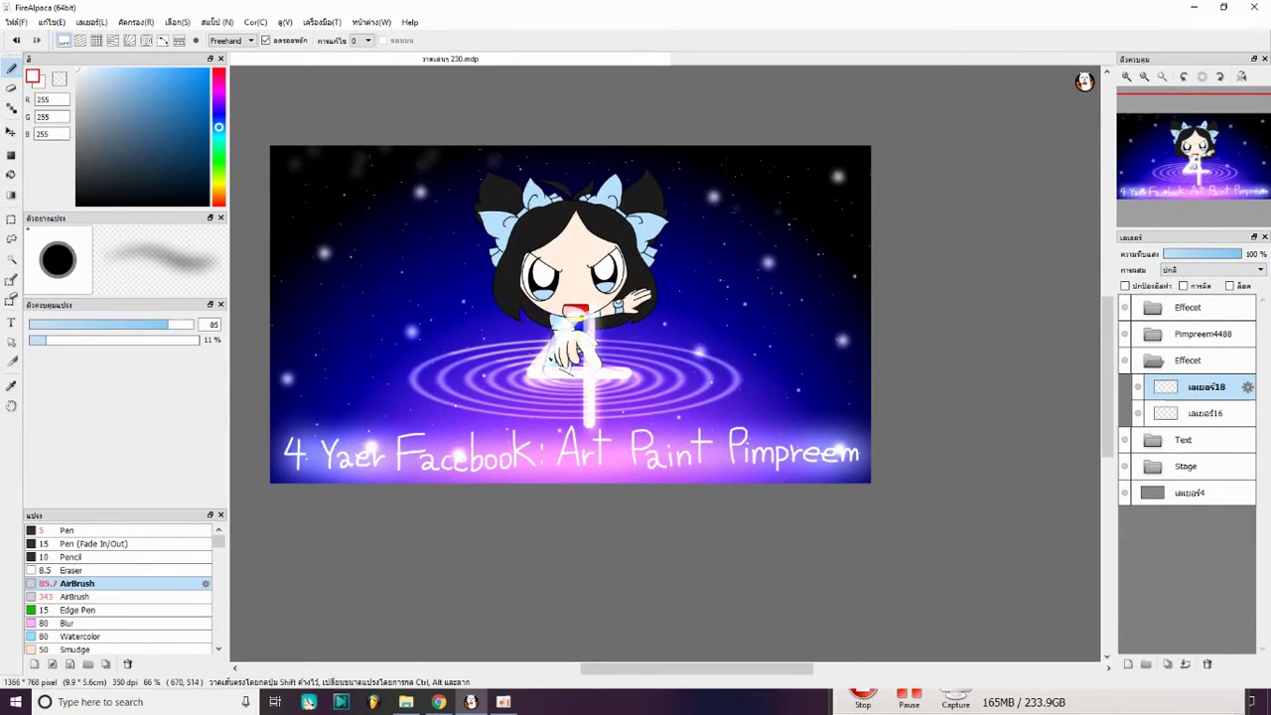
Step: Airbrush white light beams from the canvas's upper edge towards the girl at size 85 and 11%, and add an Add-mode layer beneath the rings
drag(302, 149, 552, 358)
drag(808, 149, 598, 341)
click(1205, 413)
click(1128, 663)
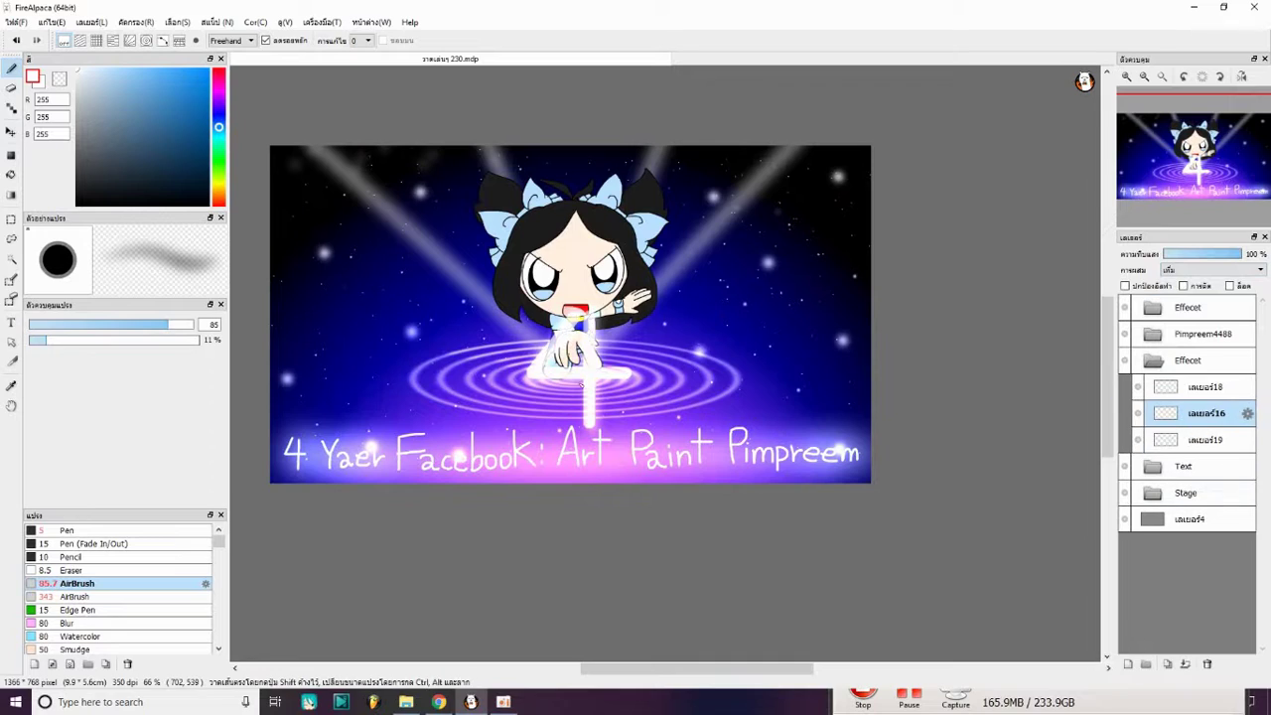
click(1211, 269)
click(1194, 303)
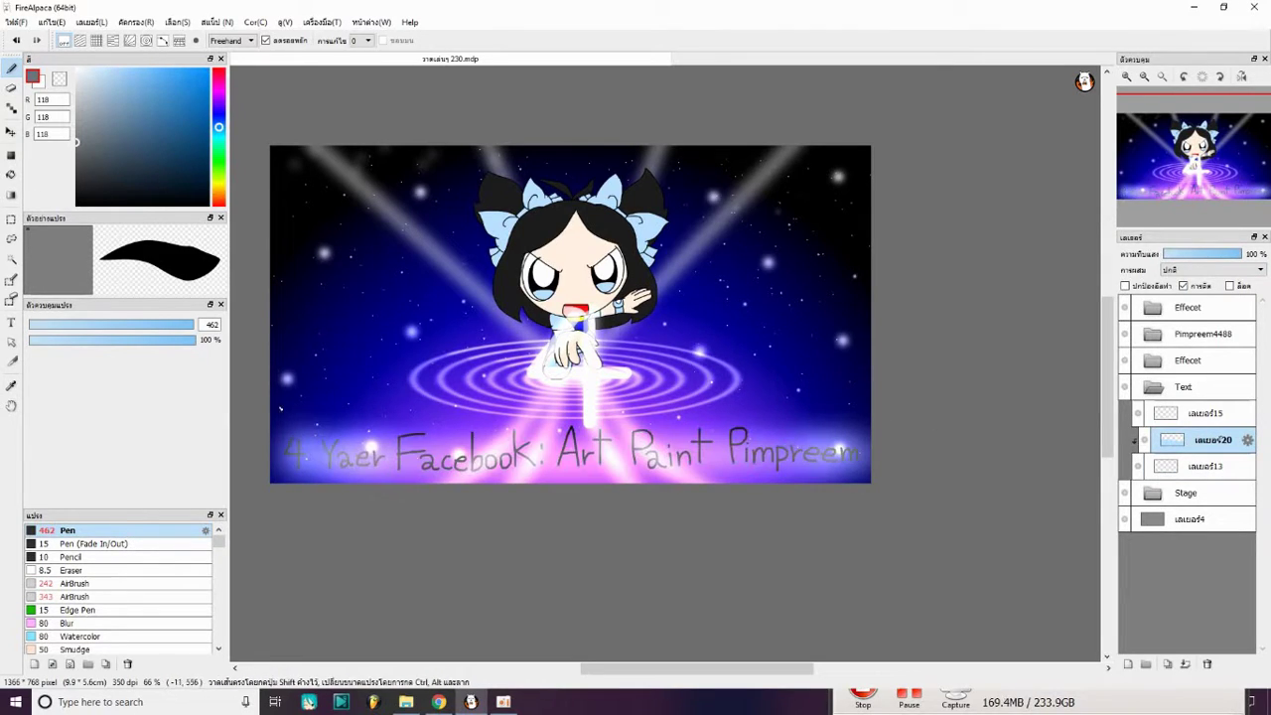
Step: Set the upper light beam layer to Add blend mode and airbrush more white beams behind the girl at size 203 and 11%
click(219, 193)
drag(219, 193, 222, 184)
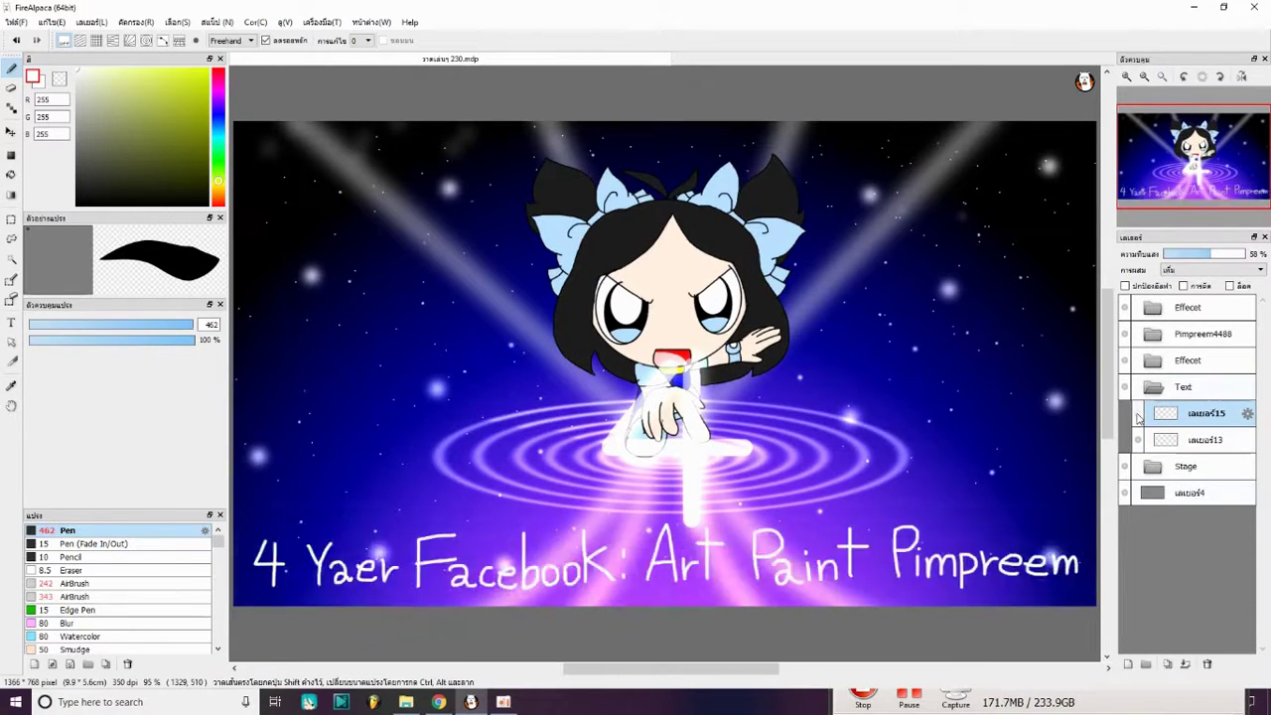
click(1149, 392)
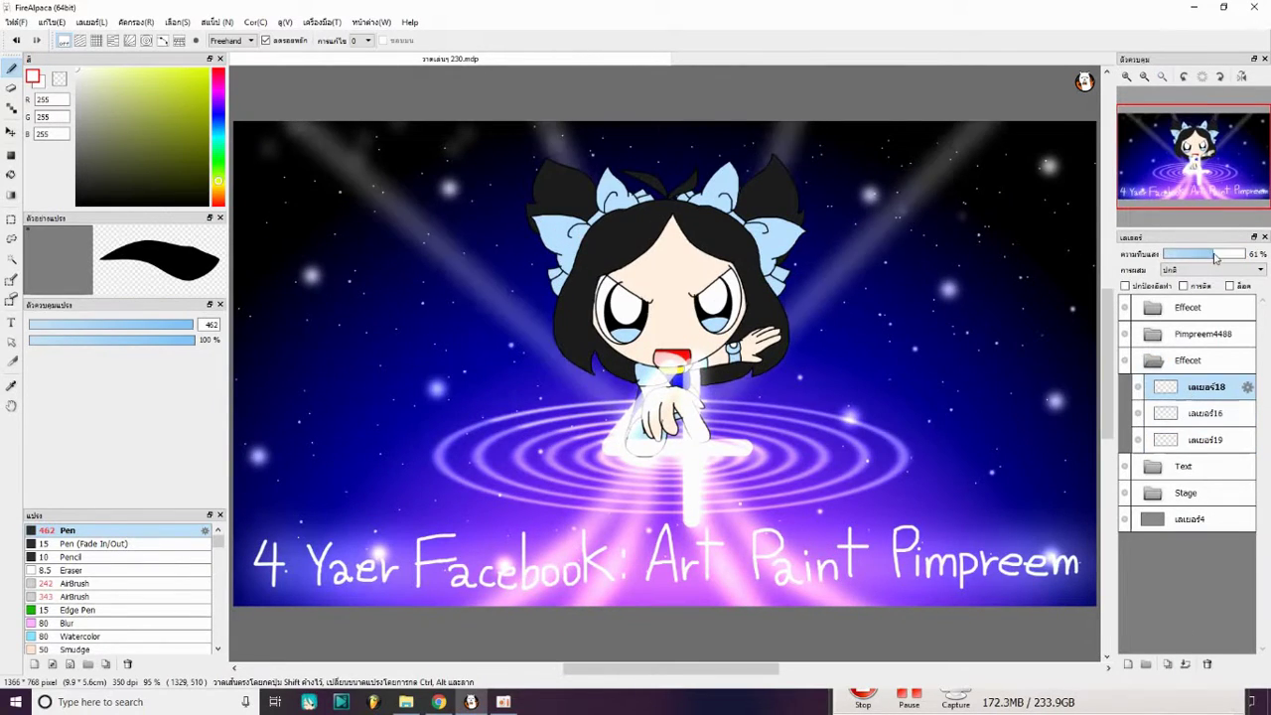
click(1211, 269)
click(1192, 309)
click(77, 583)
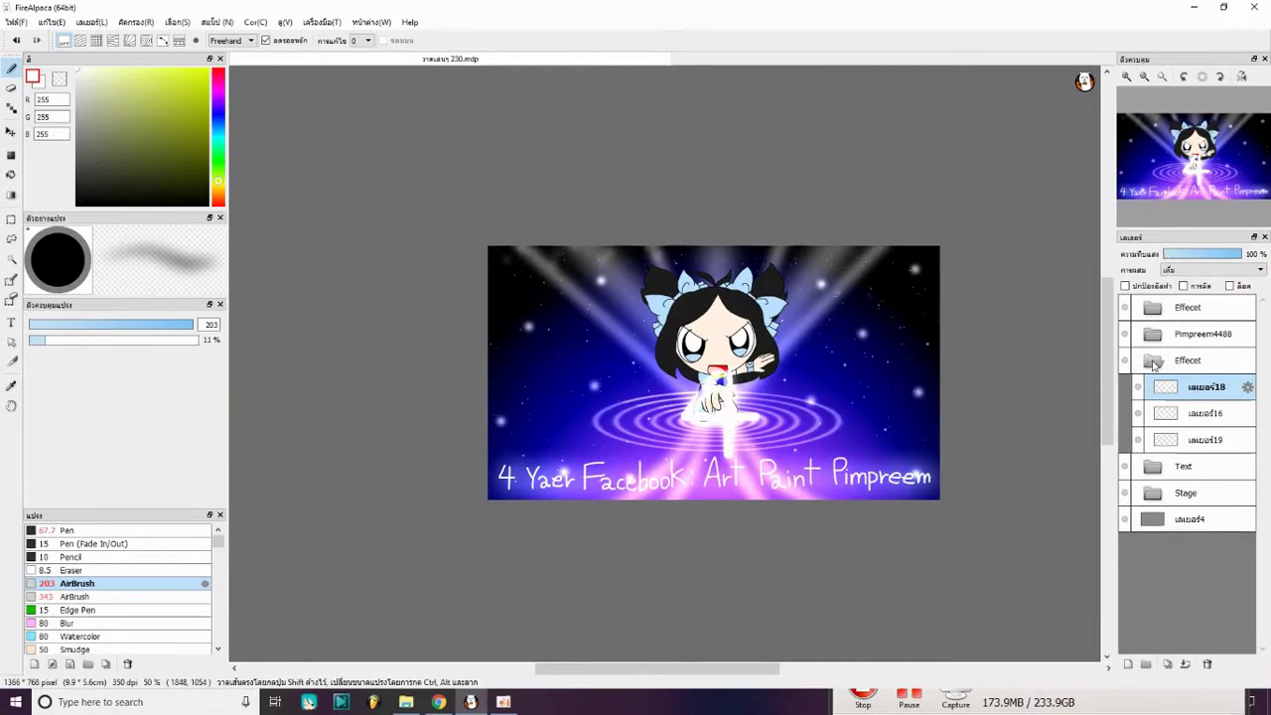
click(1152, 359)
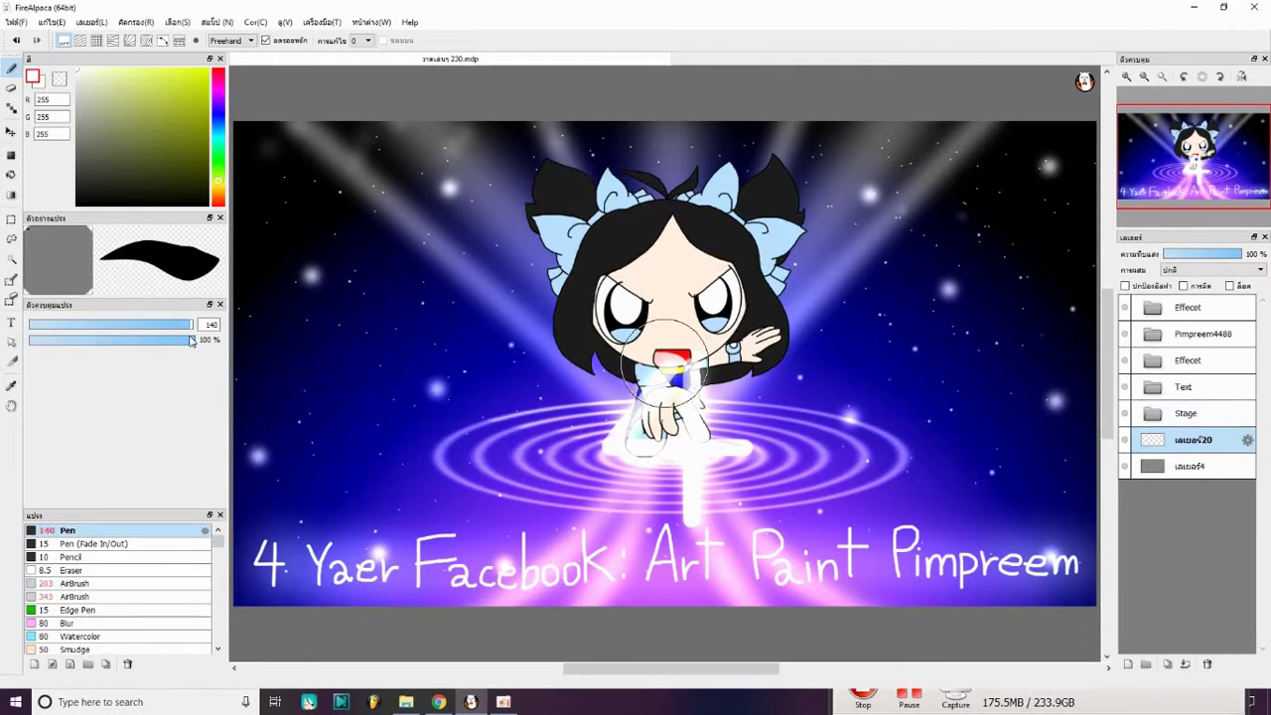
Step: Airbrush rainbow concentric rings on a new layer at size 226 and 11%, and place it in the Stage folder in Add mode at 33% opacity
click(75, 584)
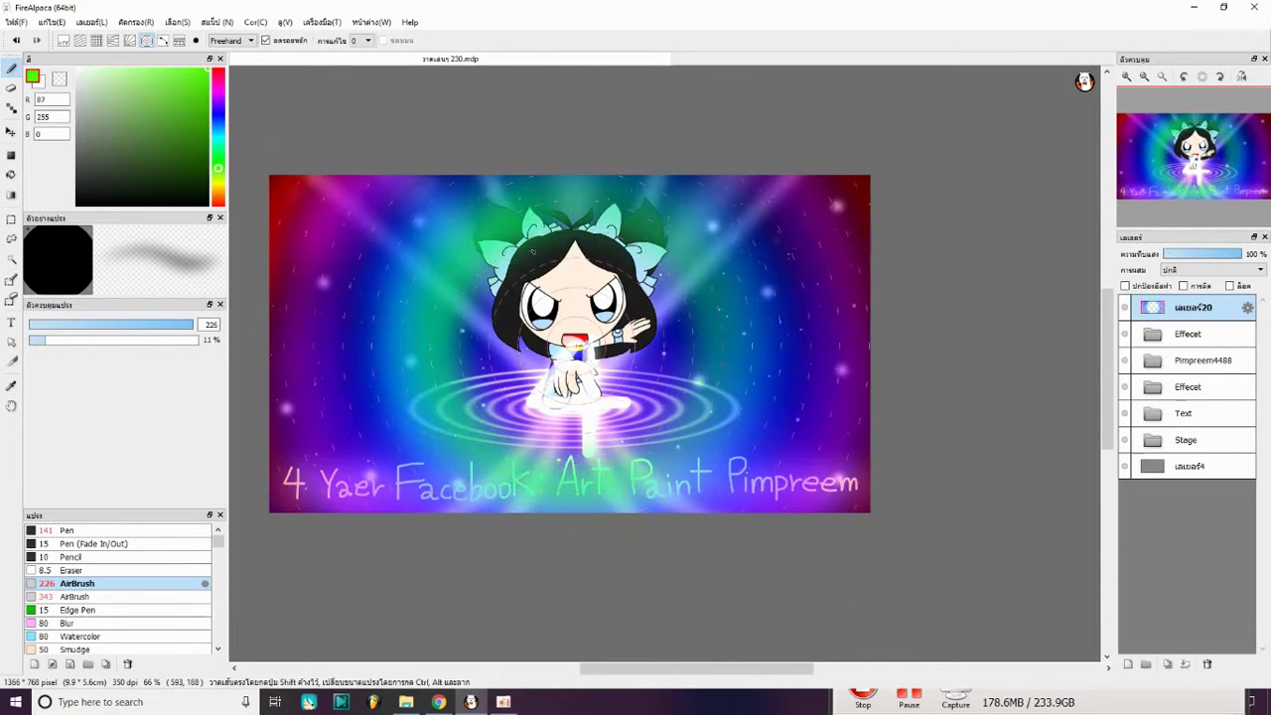
mouse_move(1192, 306)
mouse_down()
mouse_move(1196, 373)
mouse_move(1176, 378)
mouse_move(1188, 418)
mouse_up()
click(1164, 339)
scroll(334, 218, up, 2)
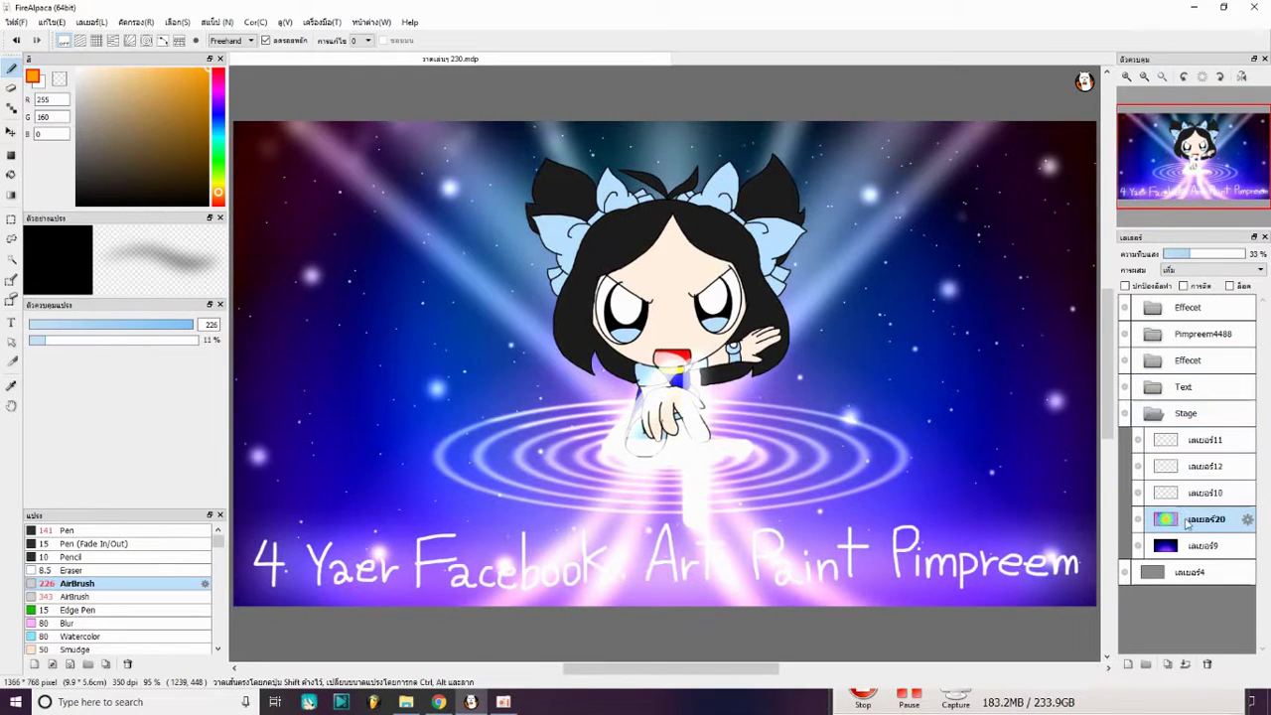
click(1152, 414)
Step: Place the rainbow layer directly above the lower Effecet folder and clip it to that folder in normal blend mode
click(1161, 365)
click(1161, 365)
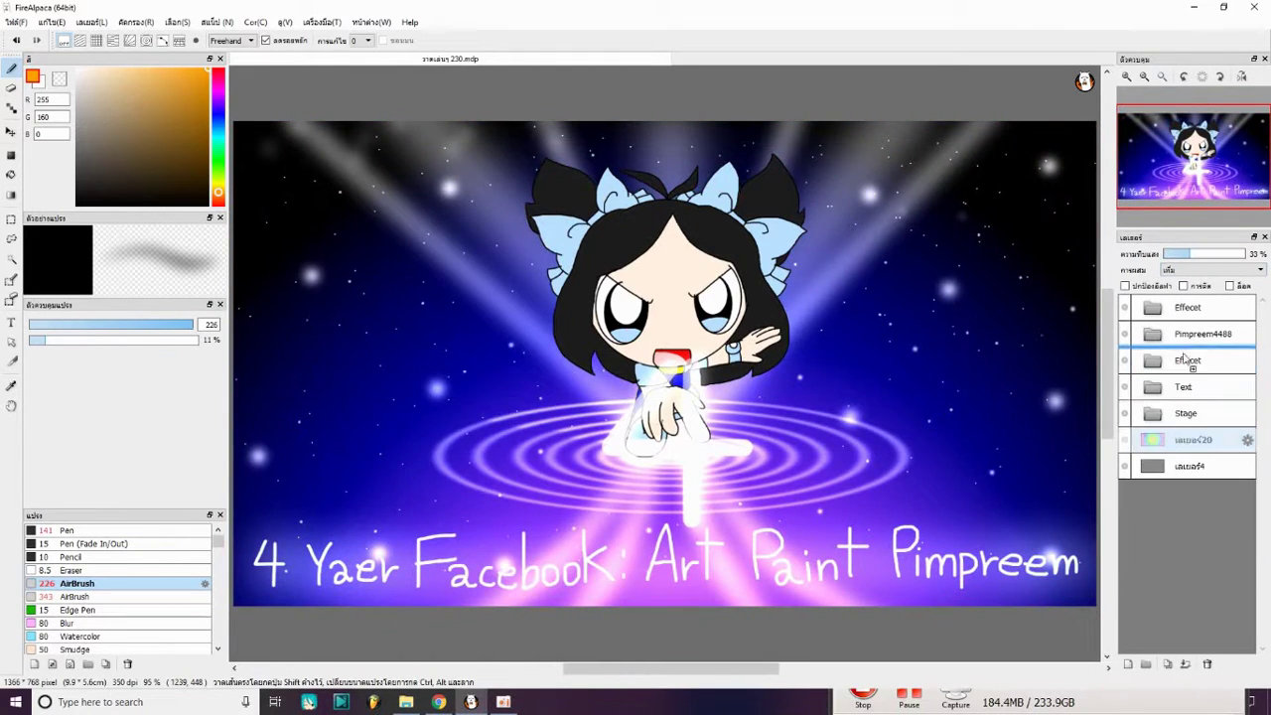
key(ctrl+z)
key(ctrl+z)
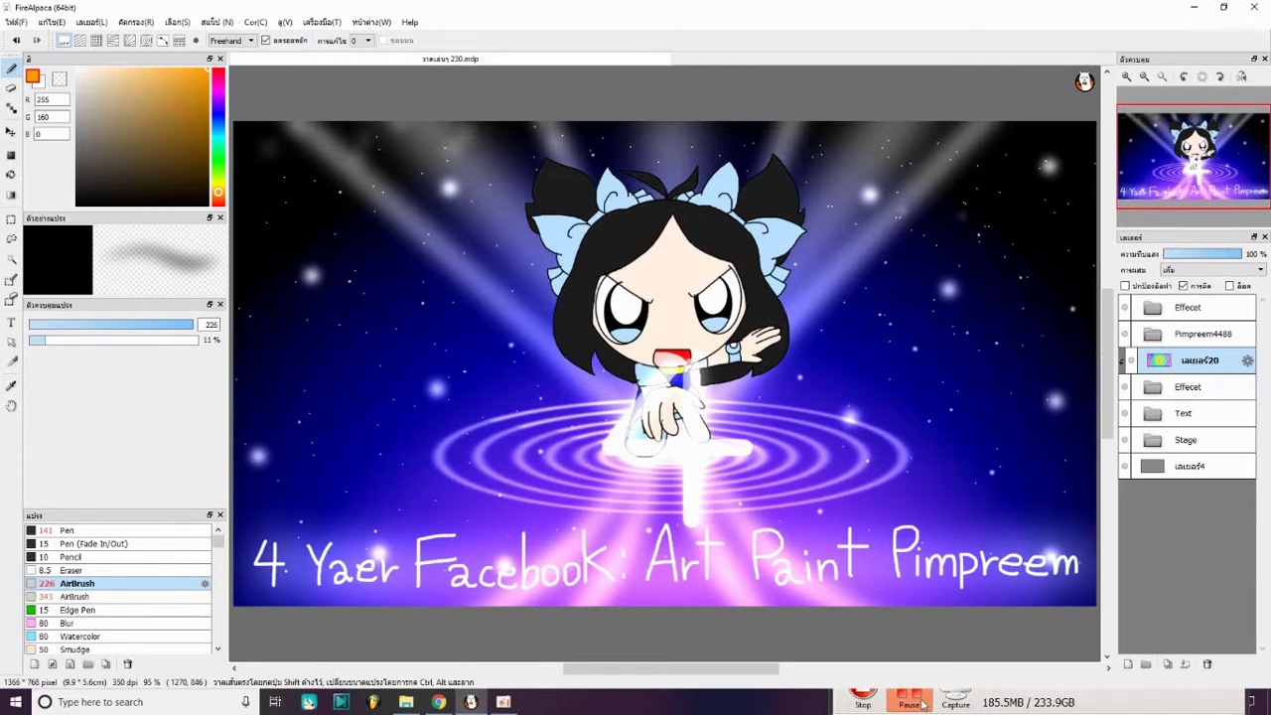
click(922, 705)
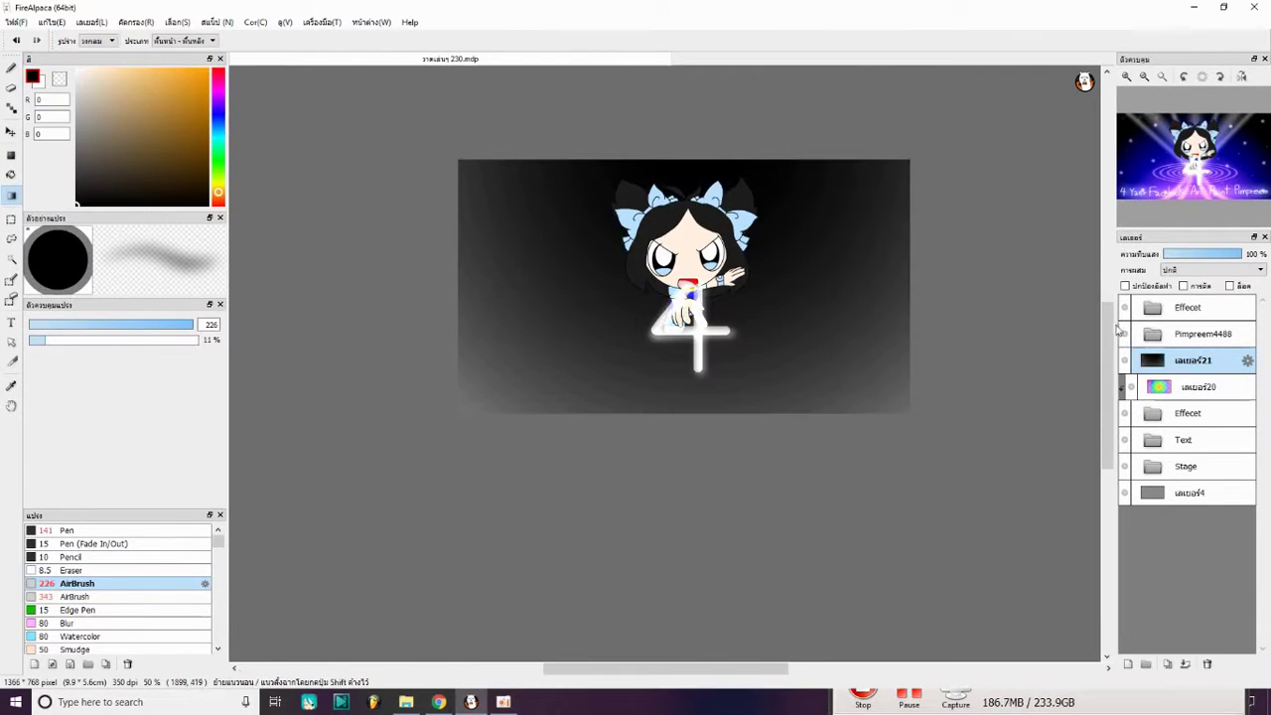
Step: Set the black radial gradient layer to Soft Light and move it above the girl's folder
click(1213, 269)
click(1191, 377)
drag(1192, 360, 1191, 330)
Step: Redraw the radial gradient downward from the canvas's upper edge with the black and white colours swapped, and lower the layer's opacity to 14%
scroll(712, 130, down, 2)
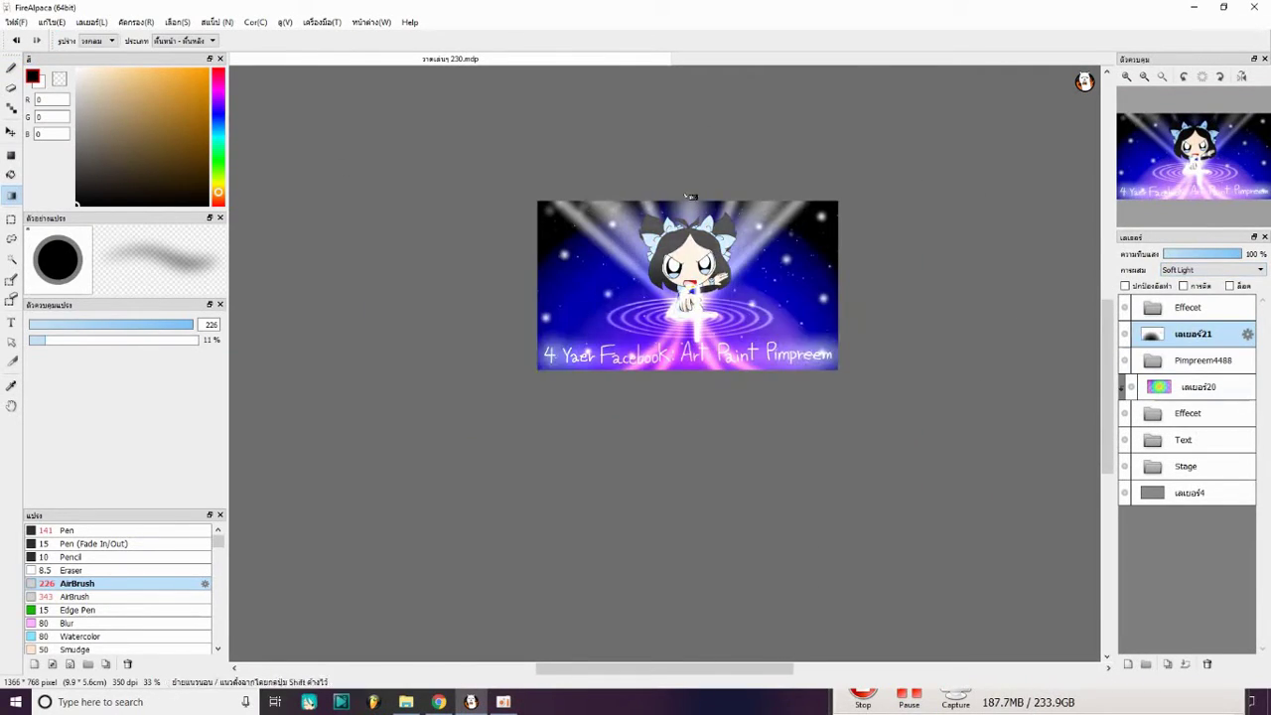
key(x)
drag(690, 195, 695, 417)
scroll(695, 417, up, 3)
click(1175, 255)
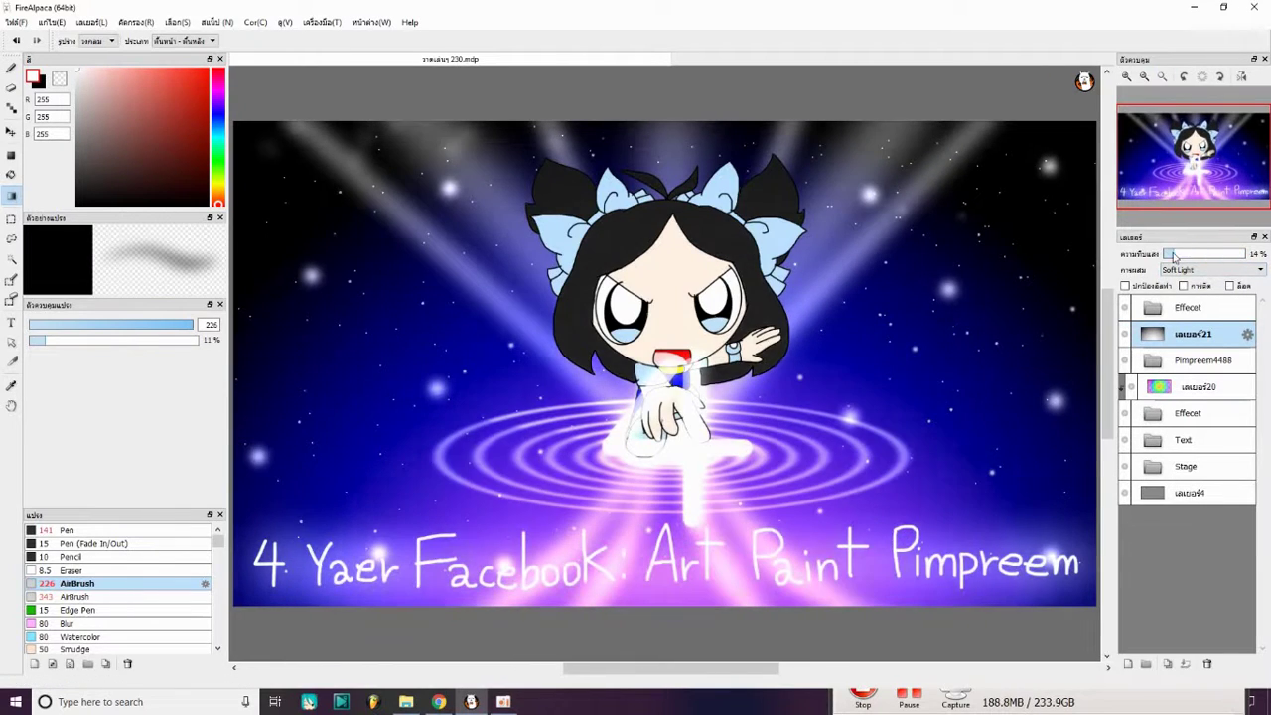
Step: Add a layer above everything and handwrite a small underlined white signature with a heart in the canvas's lower-right corner using the size 2 Pen
key(ctrl+shift+n)
click(79, 80)
click(66, 531)
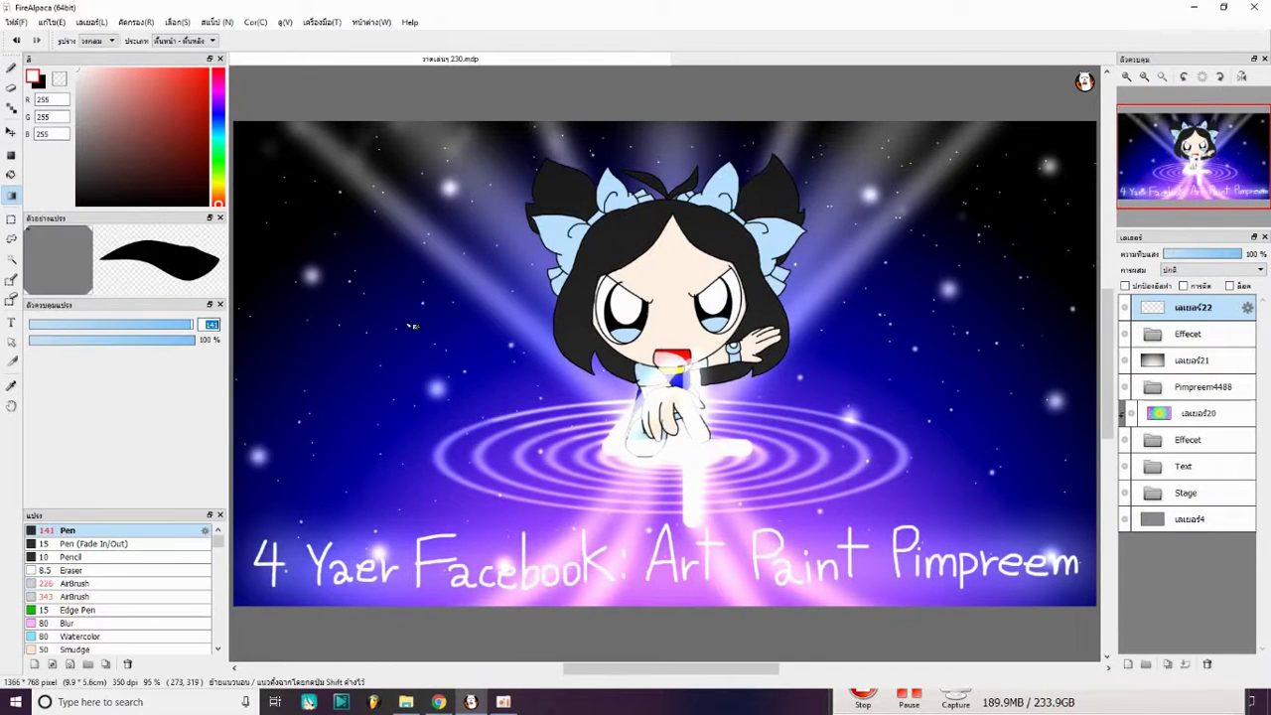
scroll(665, 362, down, 2)
scroll(739, 394, up, 6)
scroll(739, 394, down, 3)
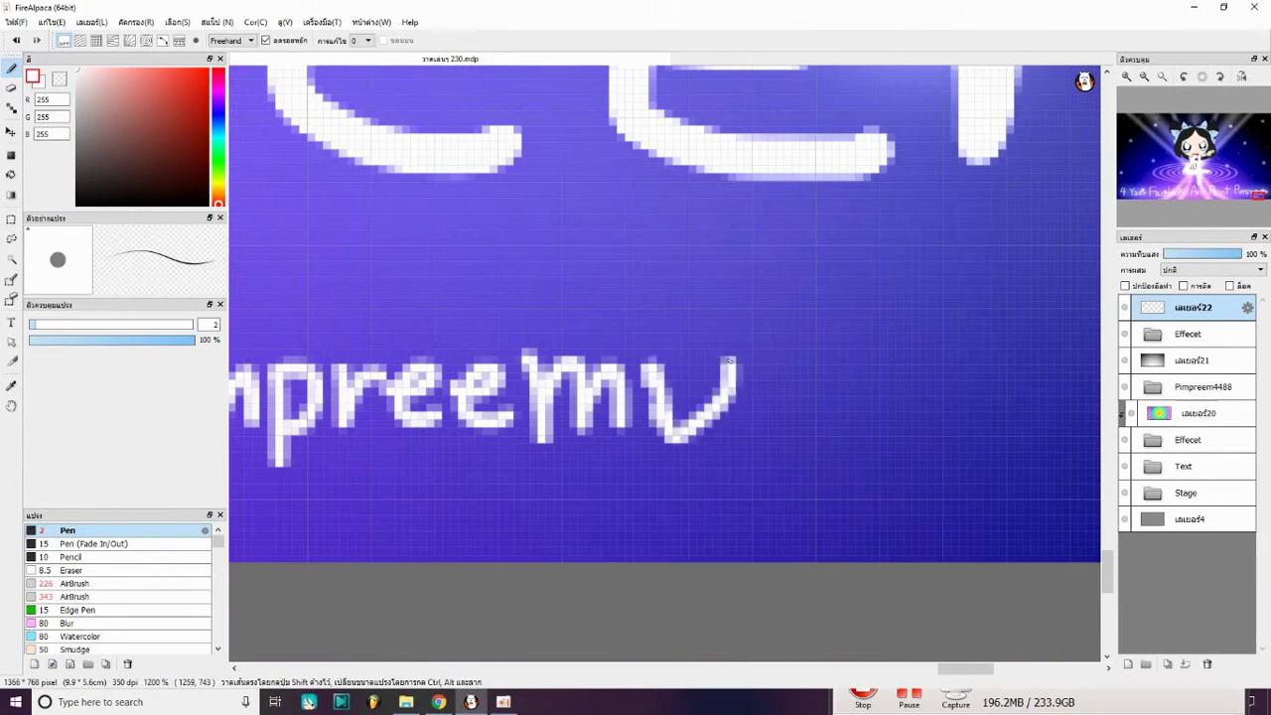
scroll(780, 306, down, 1)
scroll(780, 306, left, 4)
drag(373, 429, 400, 475)
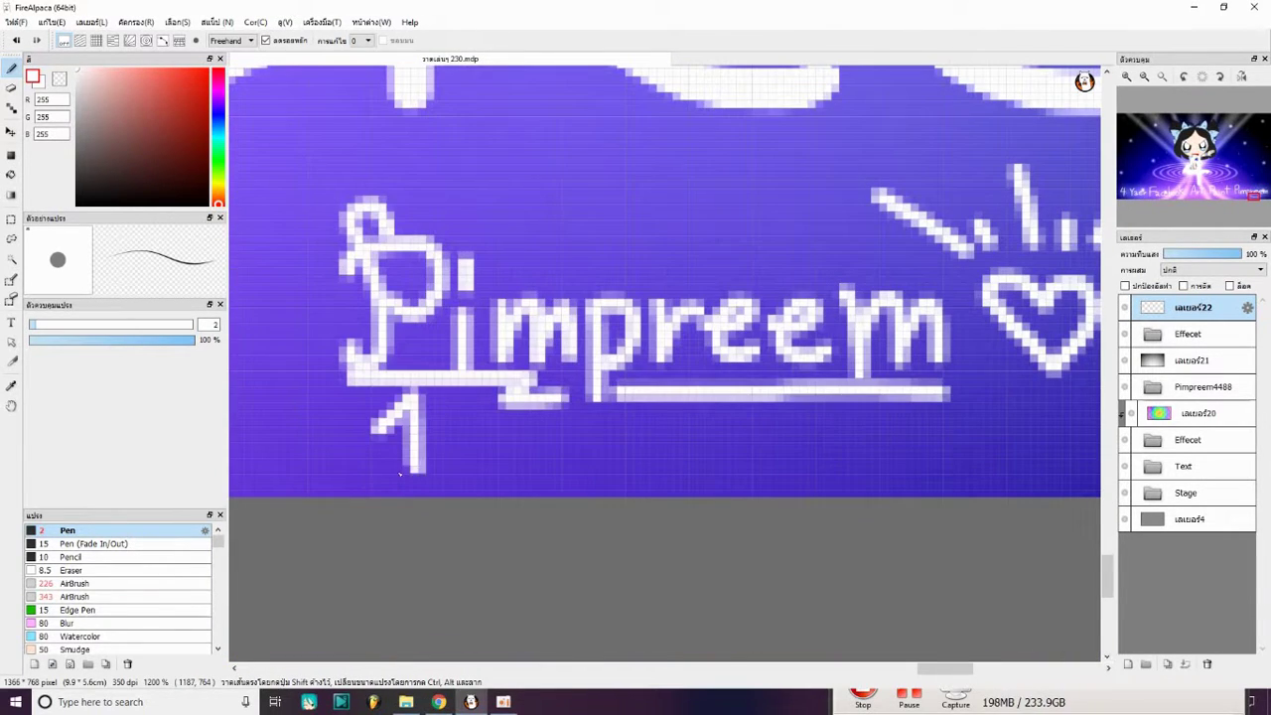